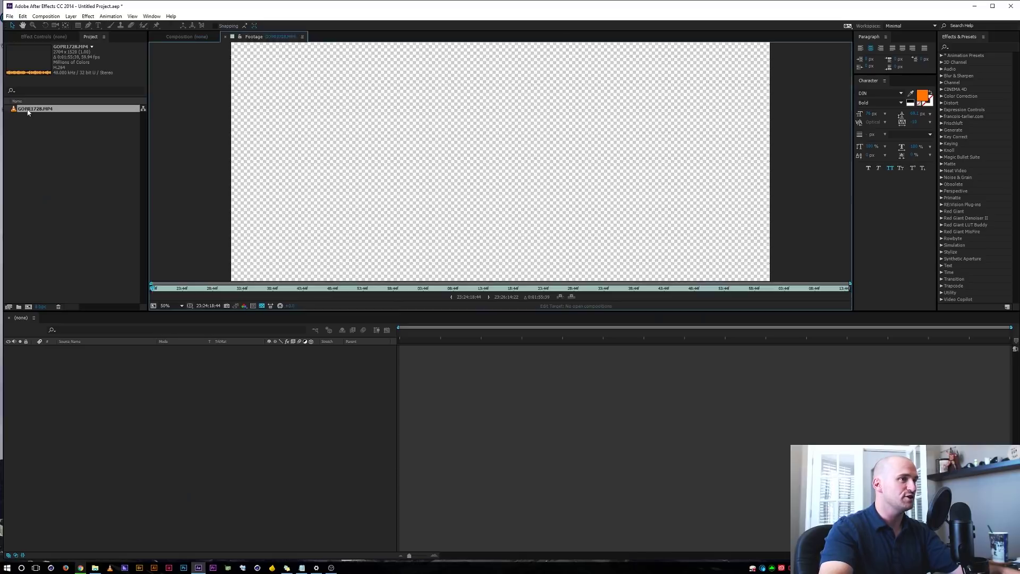
Trim the GOPR1728.MP4 footage to an in point at 23:24:54:28 and an out point at 23:25:13:27
key("Caps_Lock")
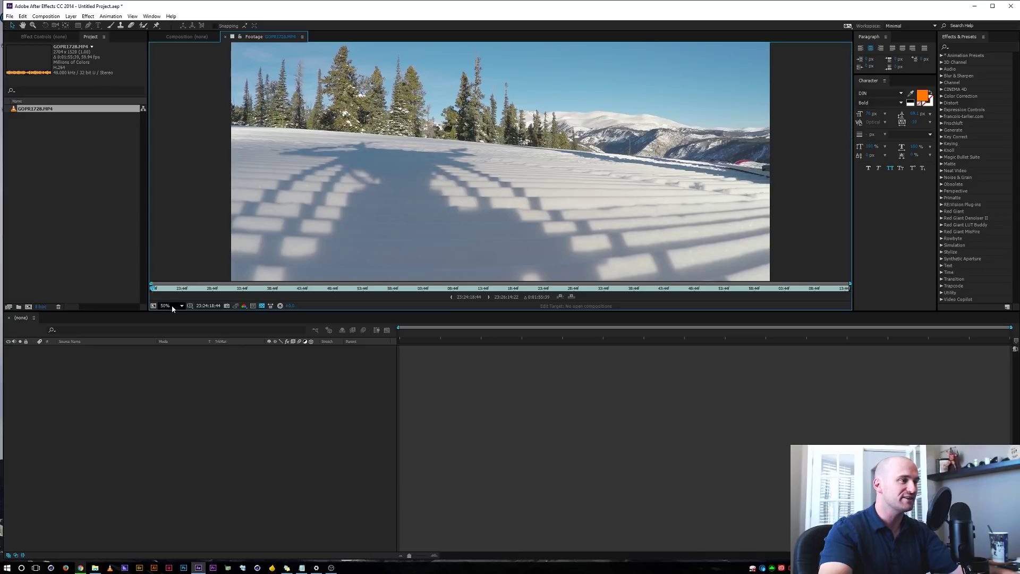
key("shift+slash")
left_click_drag(154, 289, 368, 289)
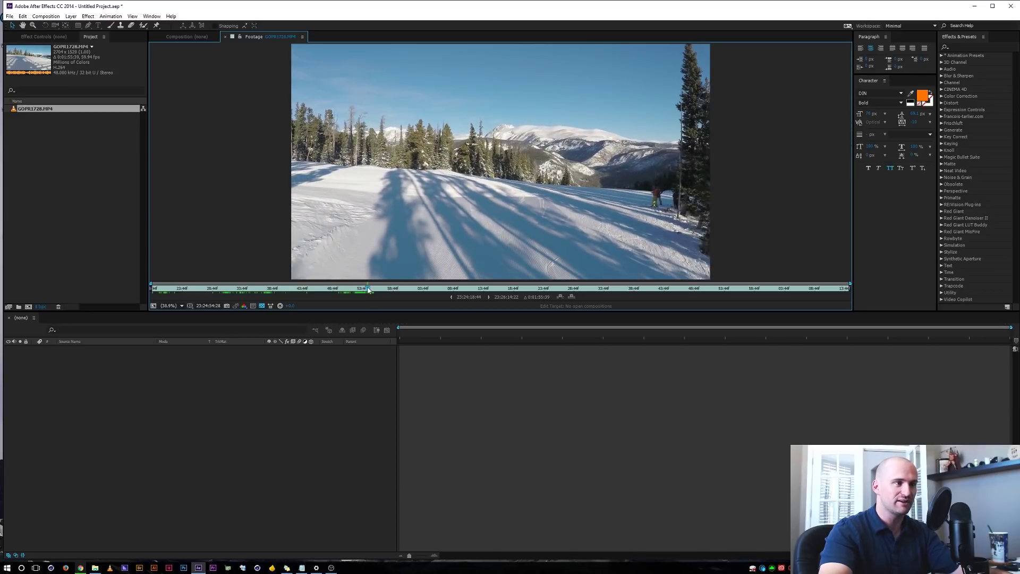
left_click(451, 298)
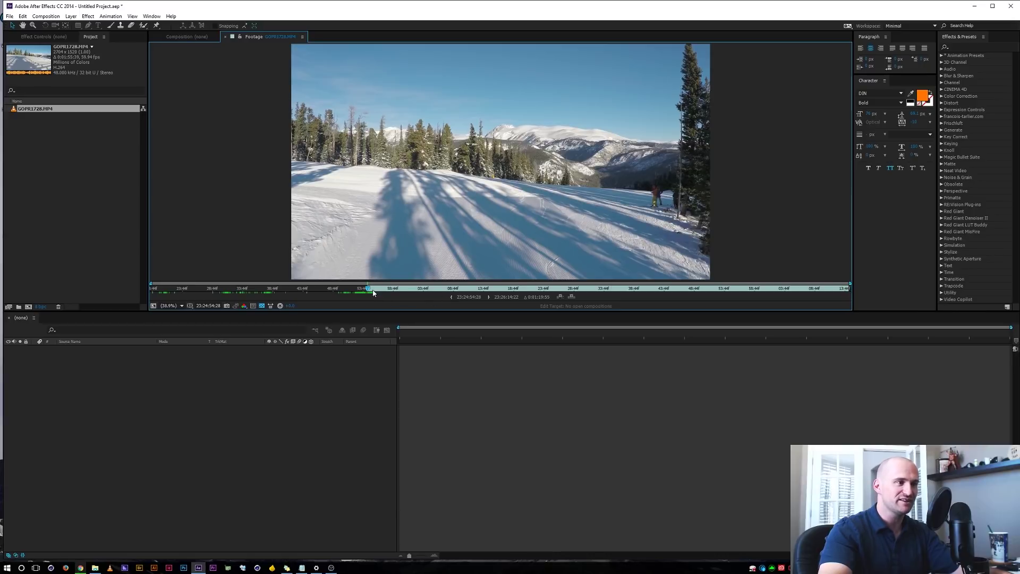
left_click_drag(368, 290, 481, 283)
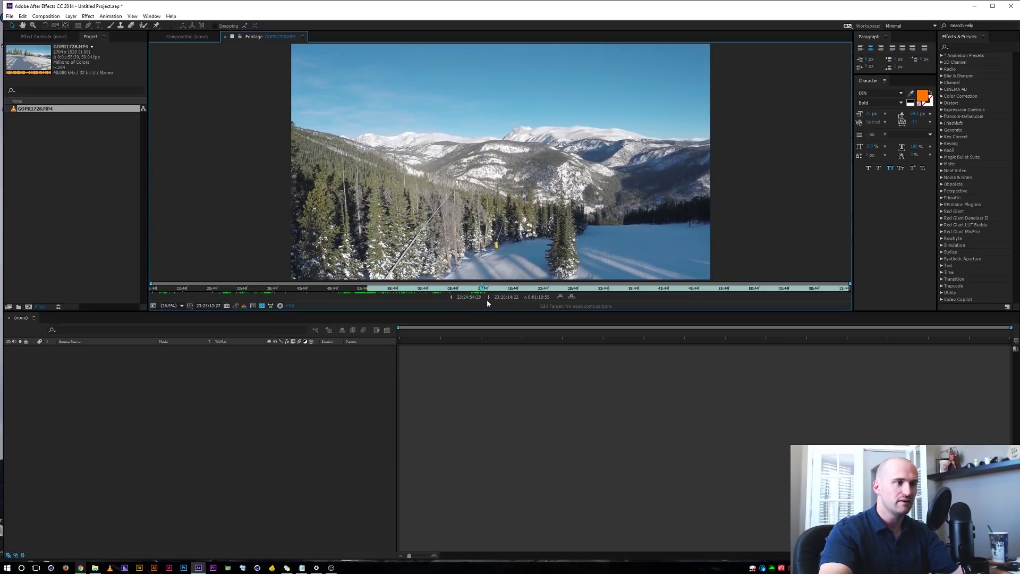
left_click(489, 296)
Create a new composition from the trimmed GOPR1728.MP4 clip and review its composition settings
left_click_drag(33, 111, 28, 306)
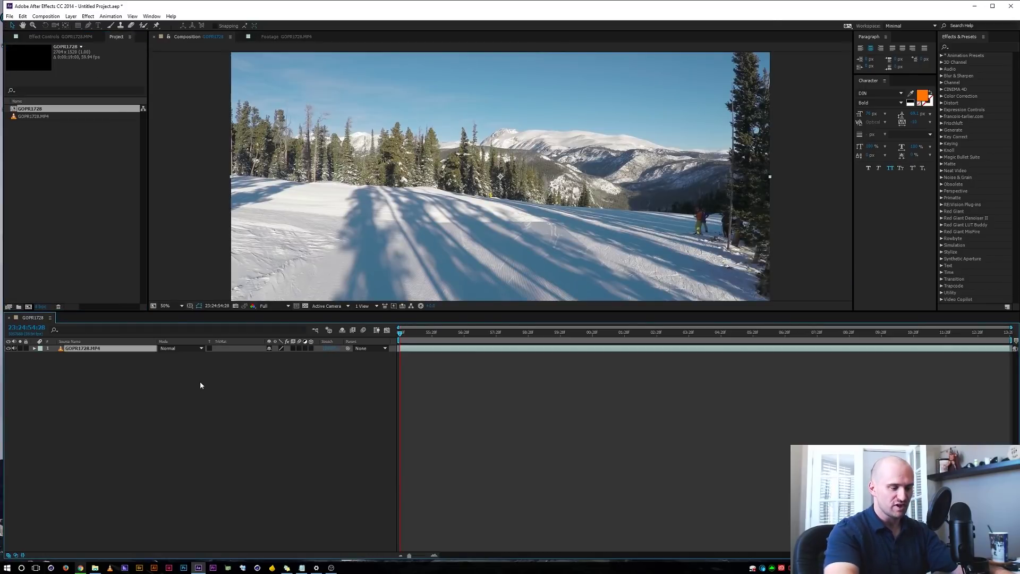
key("ctrl+k")
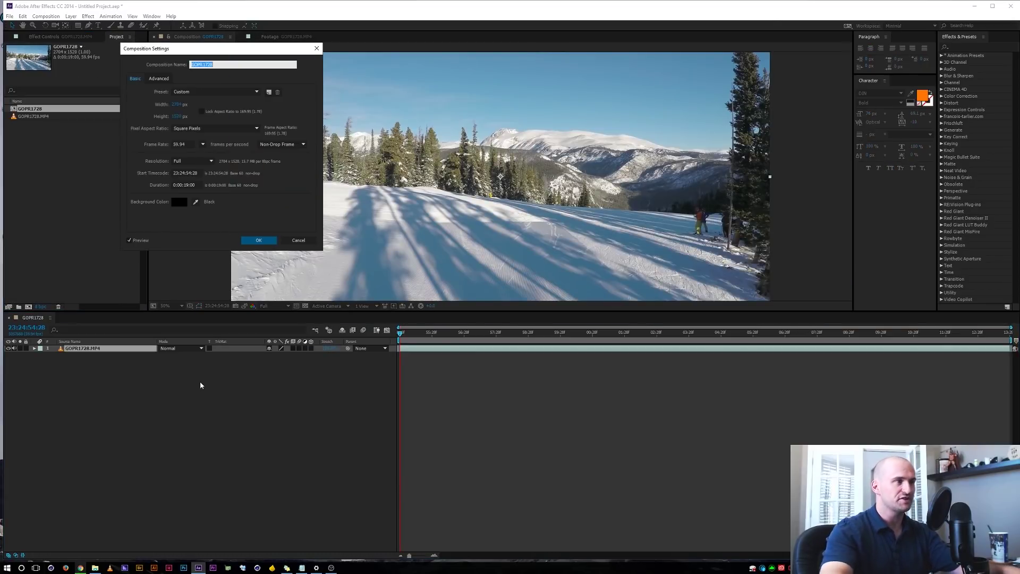
left_click(259, 240)
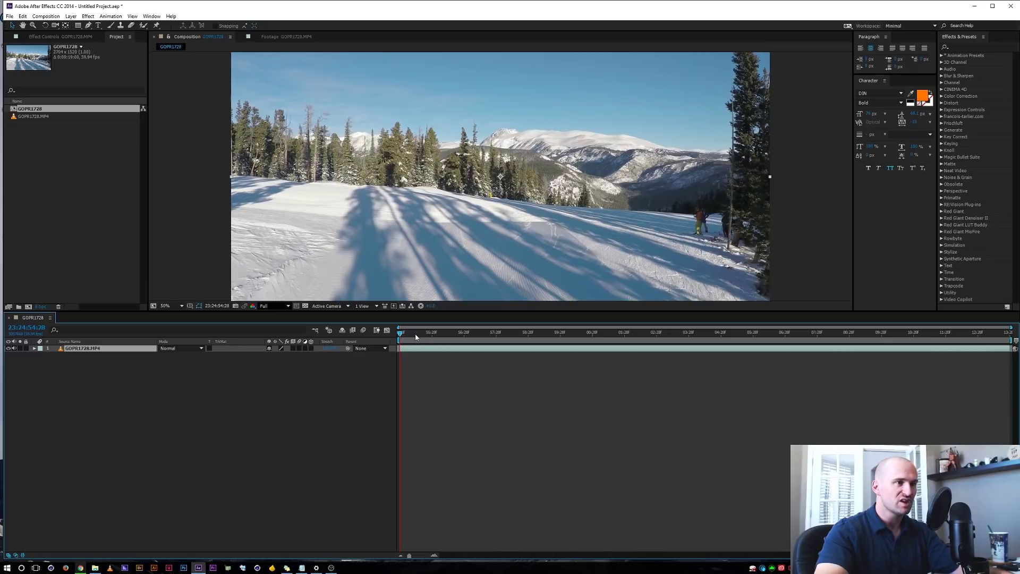
Scrub through the start of the clip and enlarge the composition viewer, fitting the frame to it
left_click_drag(415, 336, 430, 336)
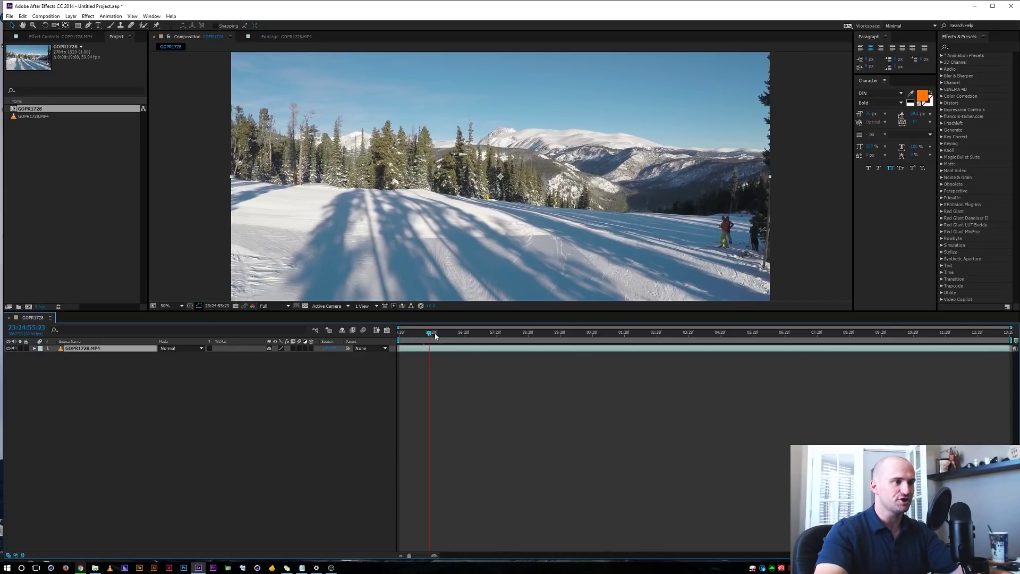
key("space")
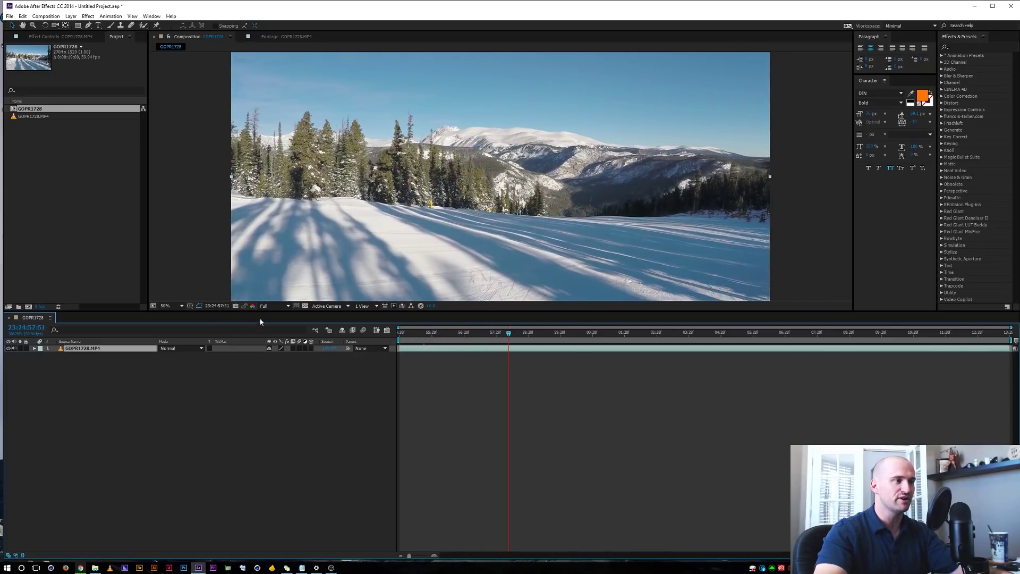
left_click_drag(266, 312, 296, 448)
left_click(169, 443)
left_click(175, 300)
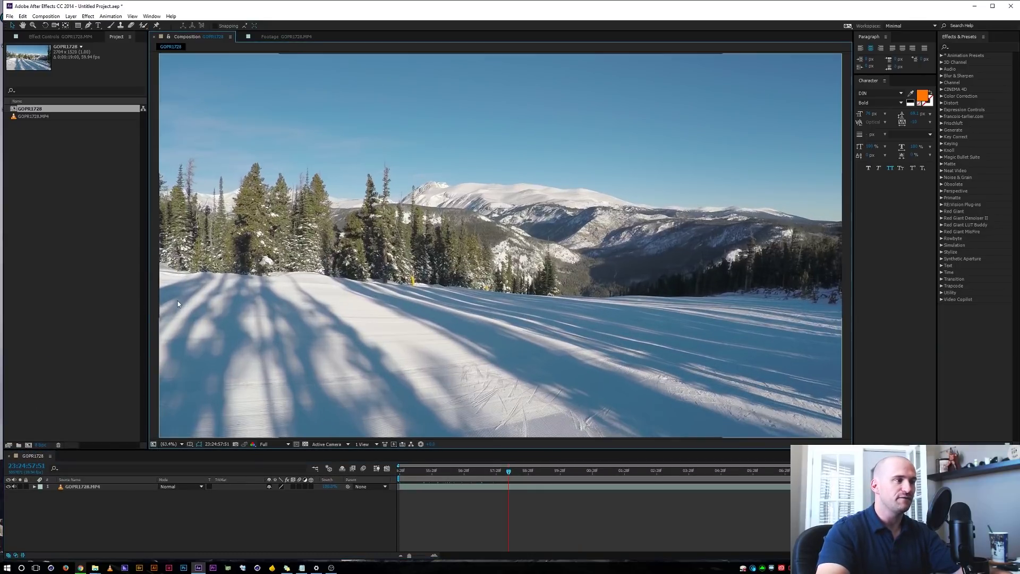
Run Track Camera on the GOPR1728.MP4 layer and display the 3D Camera Tracker's solved track points
right_click(84, 487)
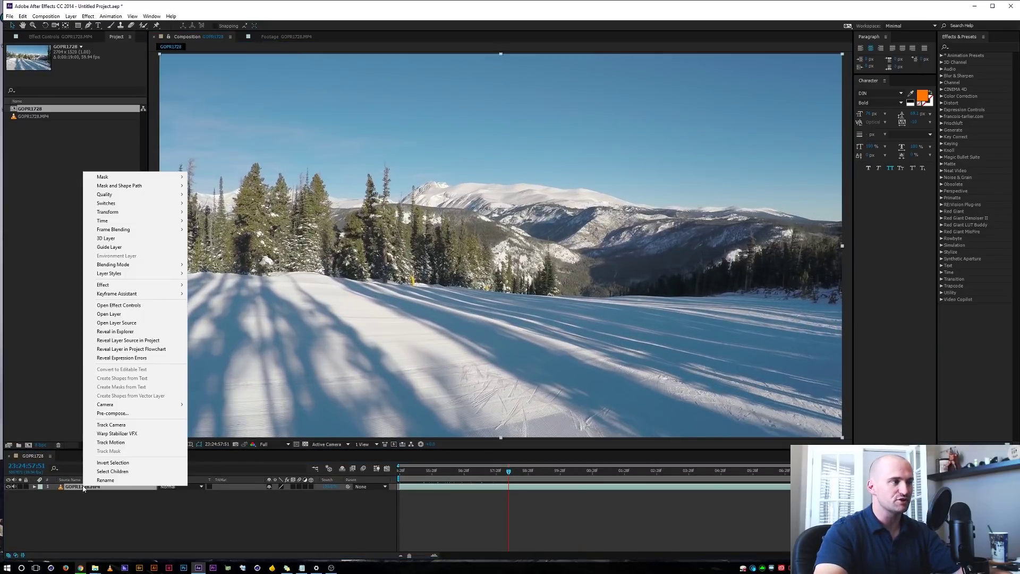
left_click(111, 424)
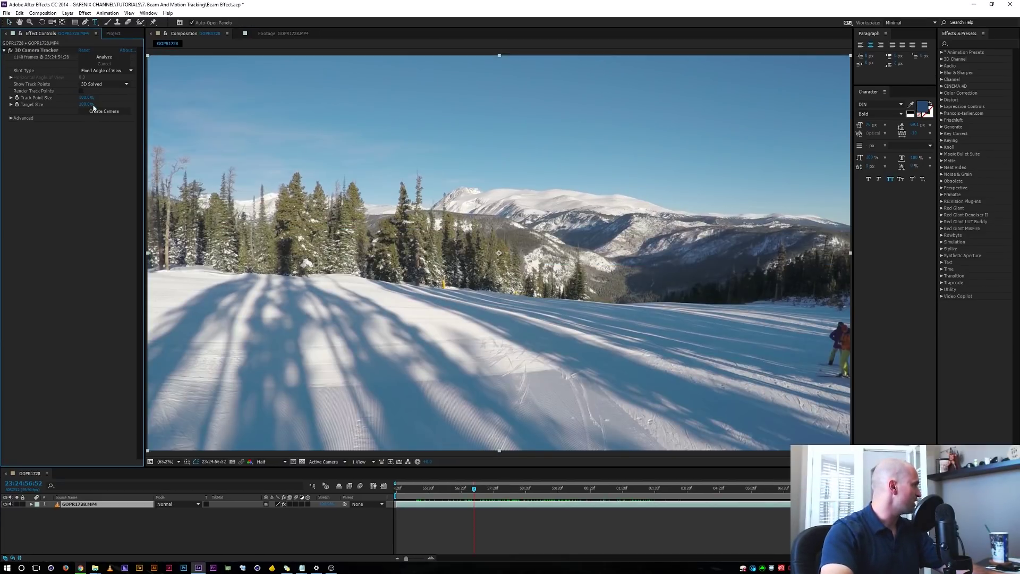
left_click(36, 50)
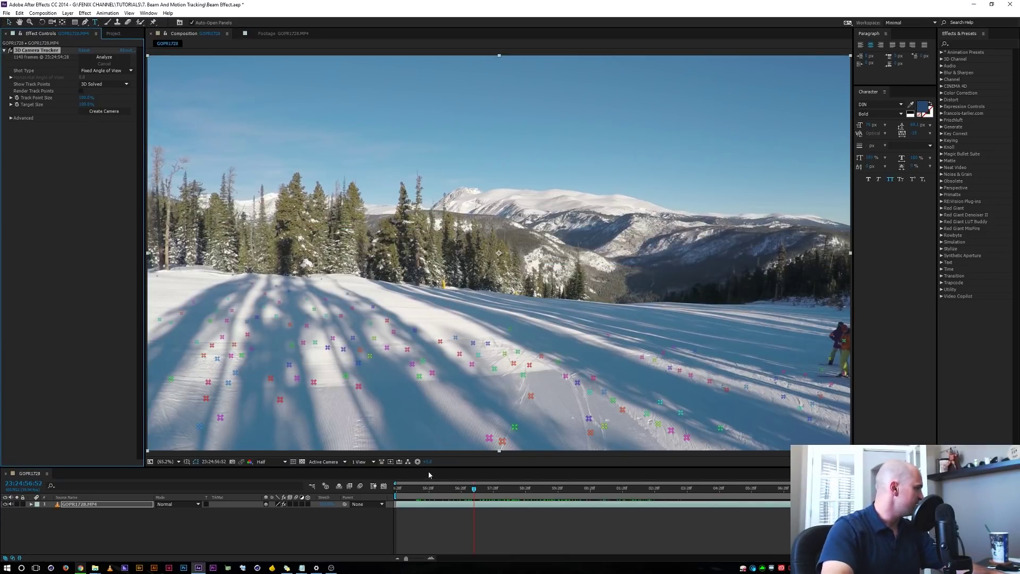
Enlarge the camera tracker's track points for visibility and go to 23:25:04:51, with the Selection tool active
key("space")
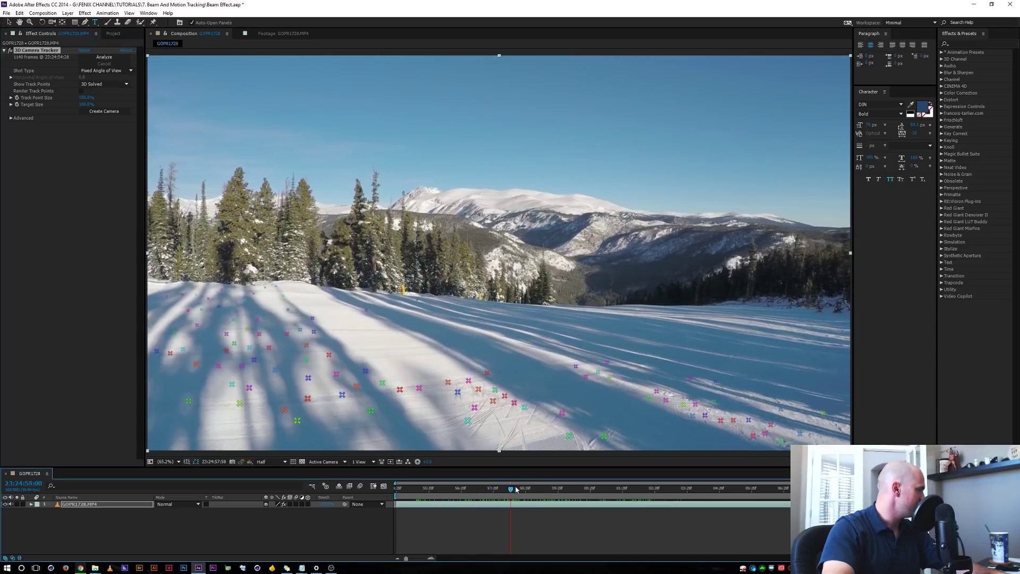
left_click(10, 118)
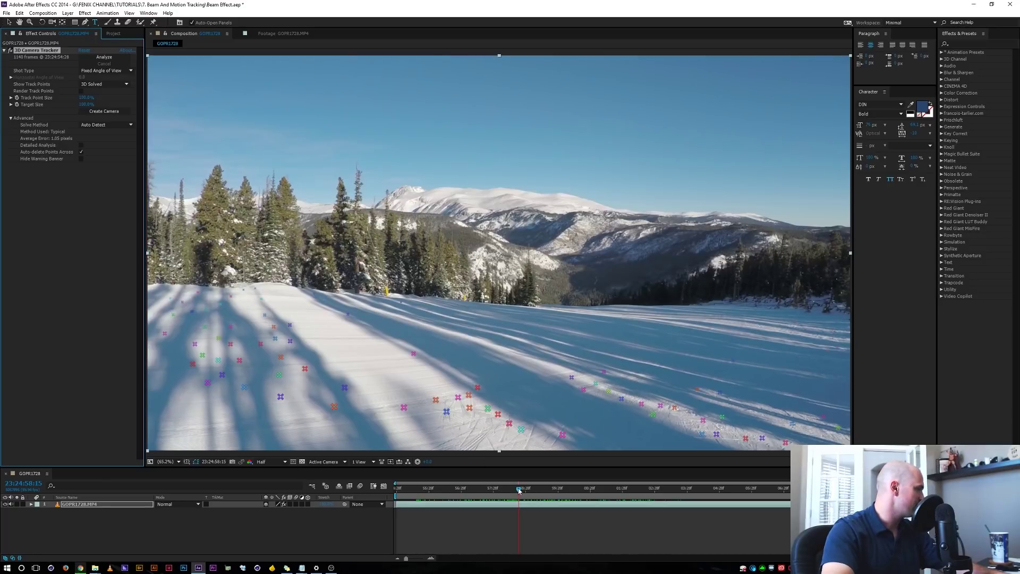
left_click_drag(519, 489, 675, 481)
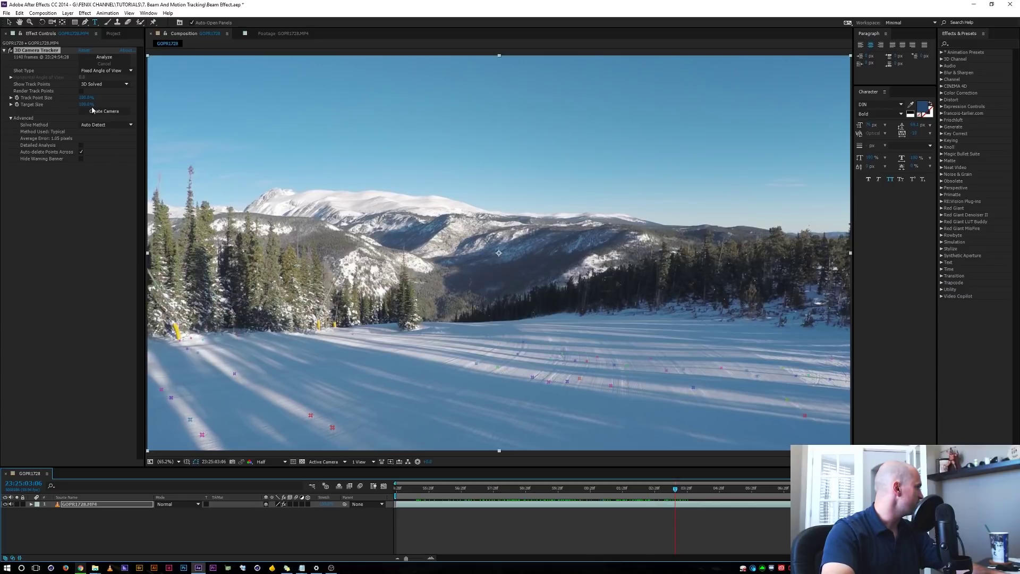
left_click_drag(86, 98, 239, 101)
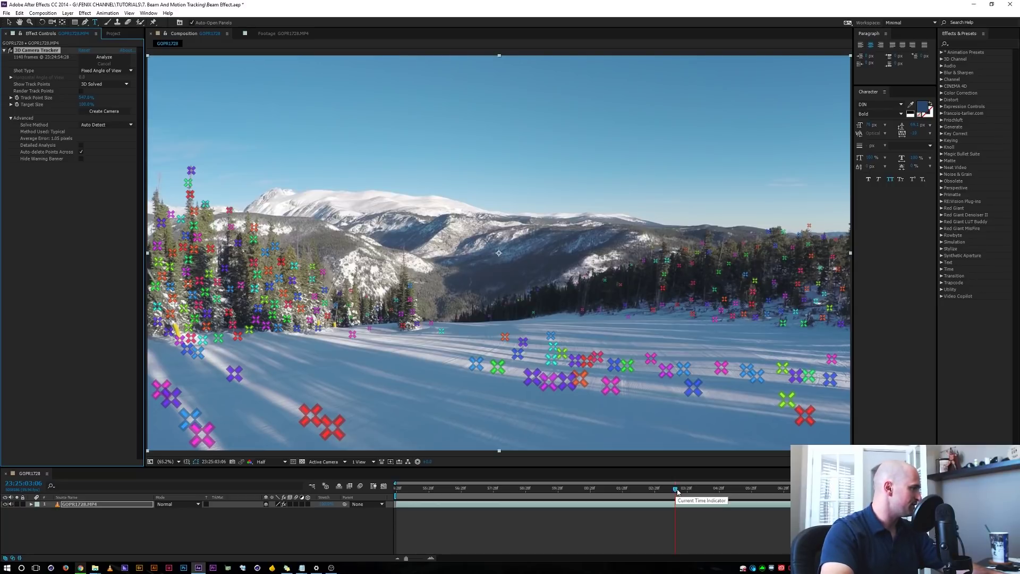
left_click_drag(677, 491, 732, 488)
key("v")
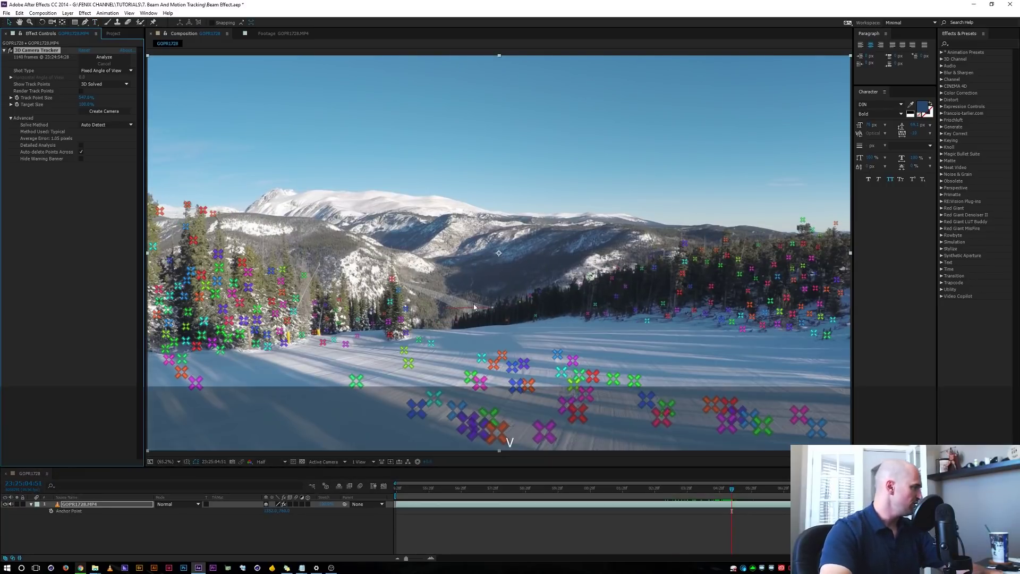
left_click(502, 354)
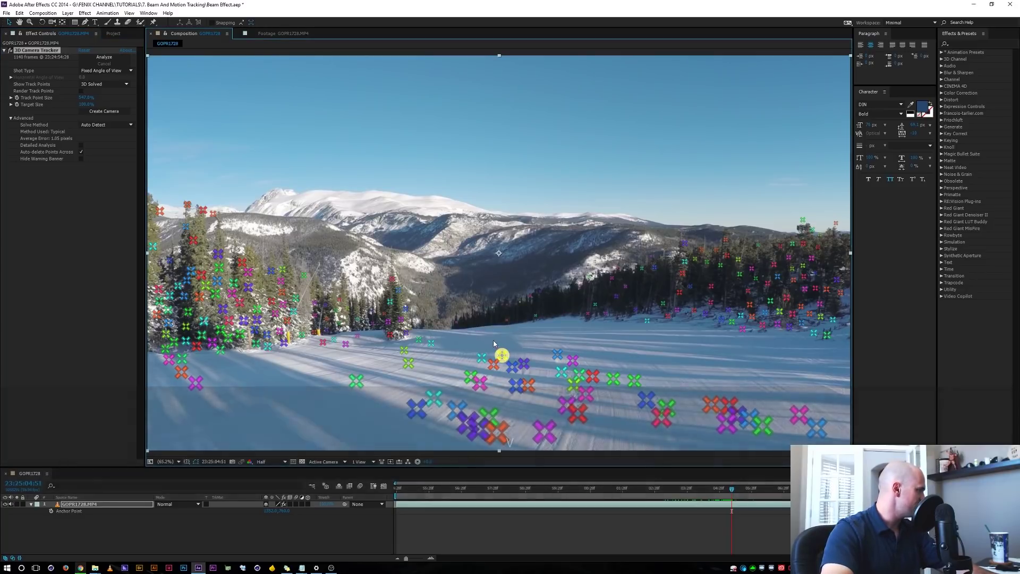
mouse_move(449, 341)
left_mouse_down()
mouse_move(398, 393)
mouse_move(553, 447)
mouse_move(628, 393)
left_mouse_up()
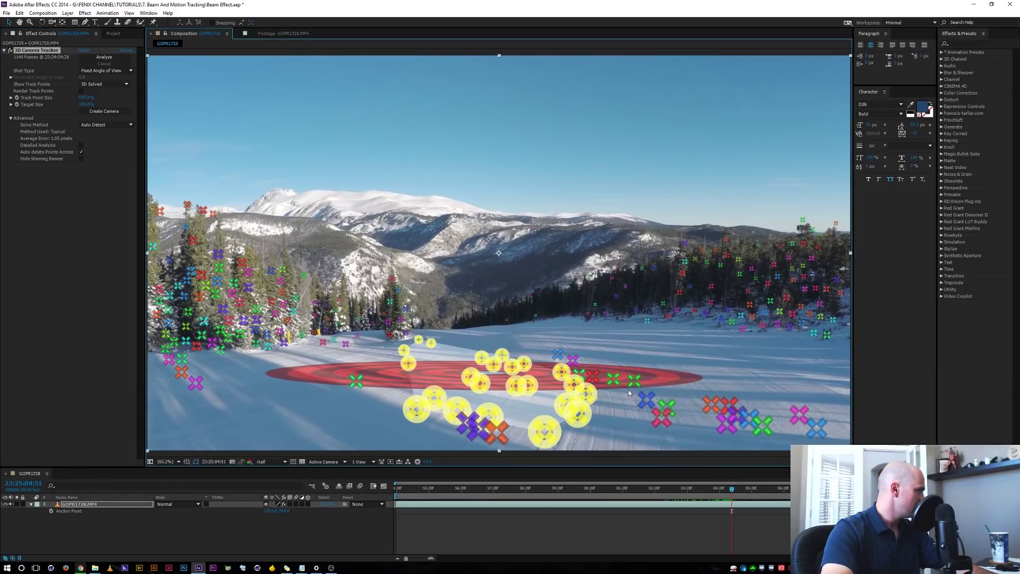
left_click(571, 332)
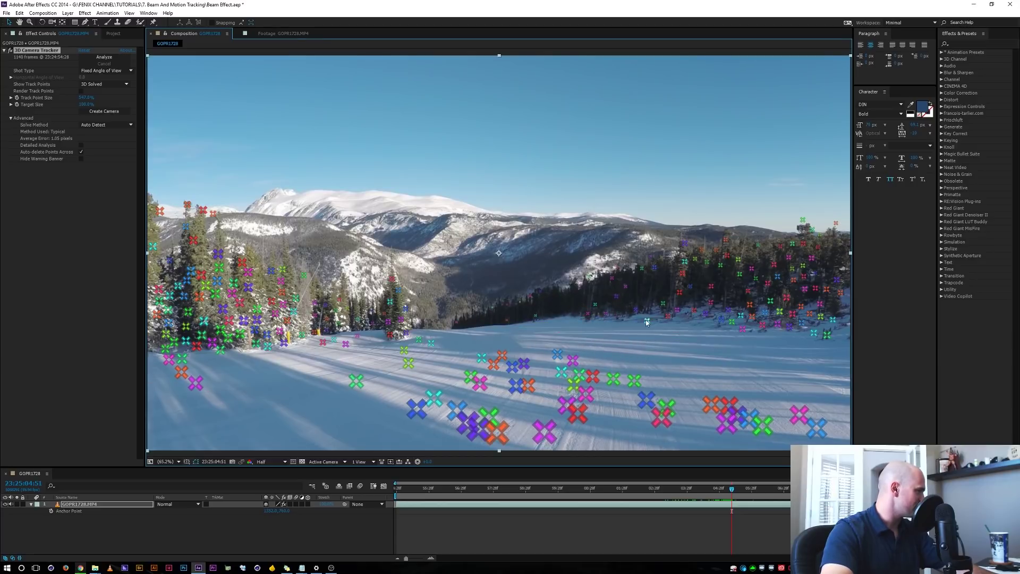
Select three widely spaced track points on the snow slope and set them as the ground plane and origin
key("shift")
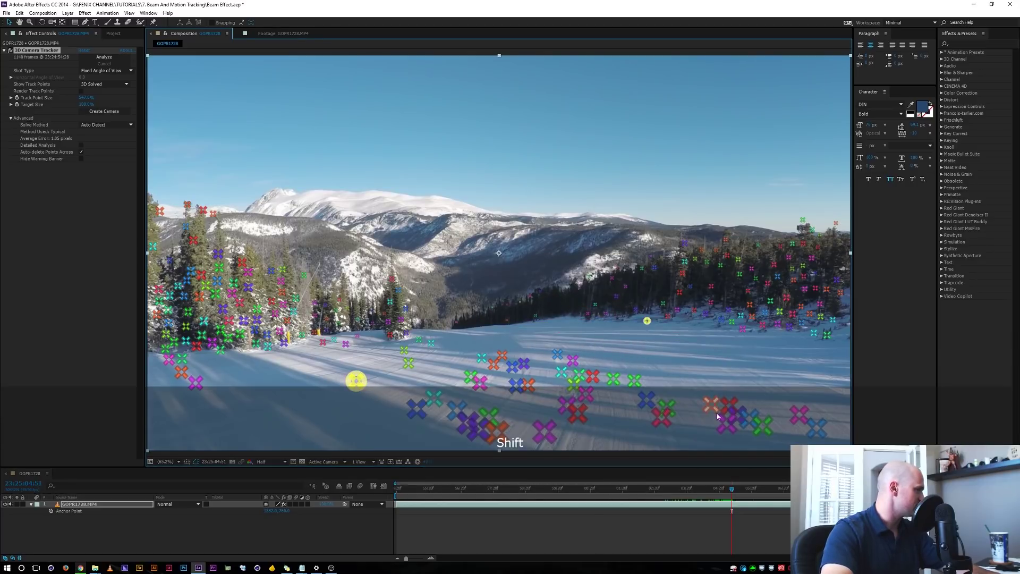
left_click(726, 424, "shift")
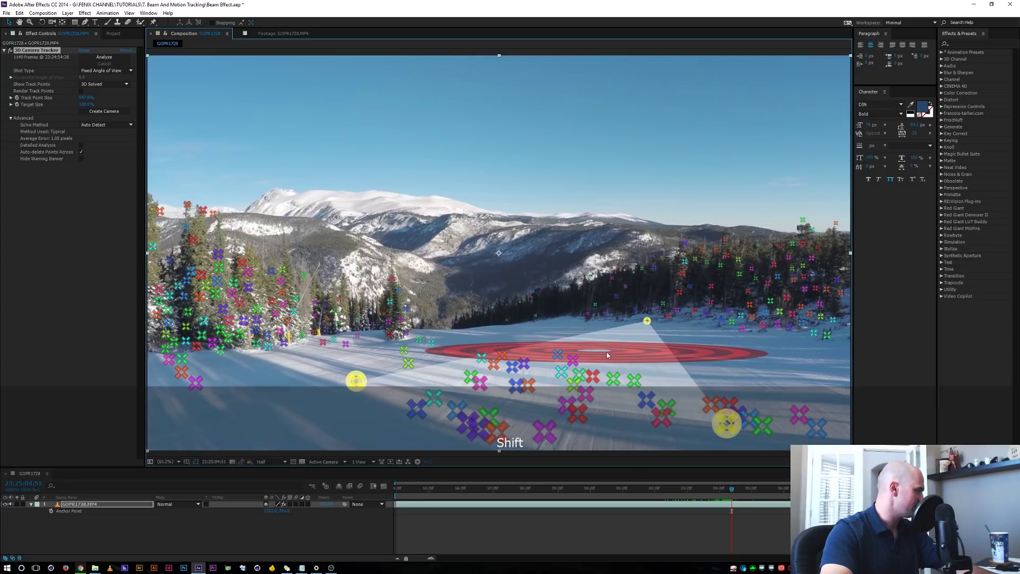
right_click(588, 351)
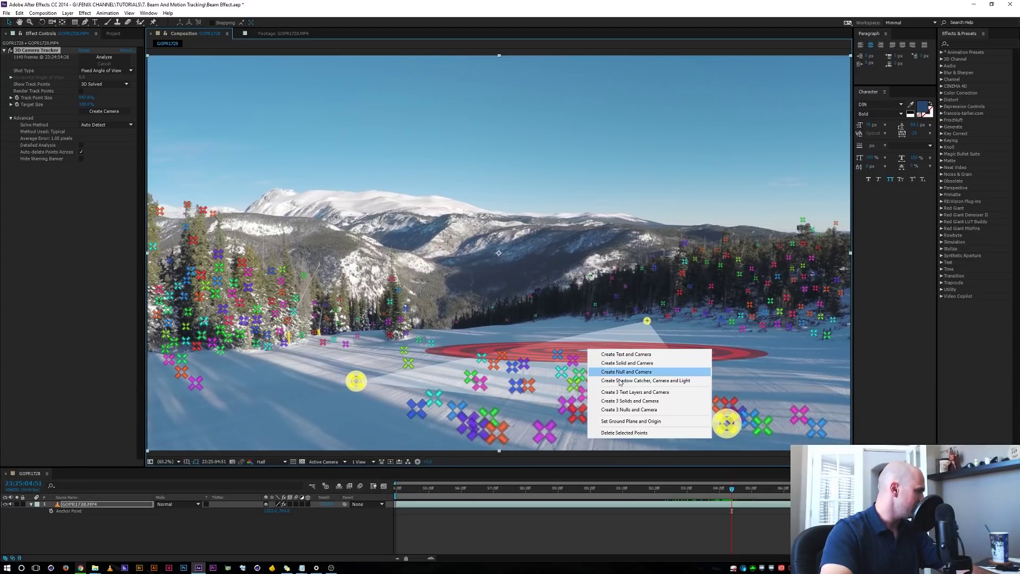
left_click(625, 421)
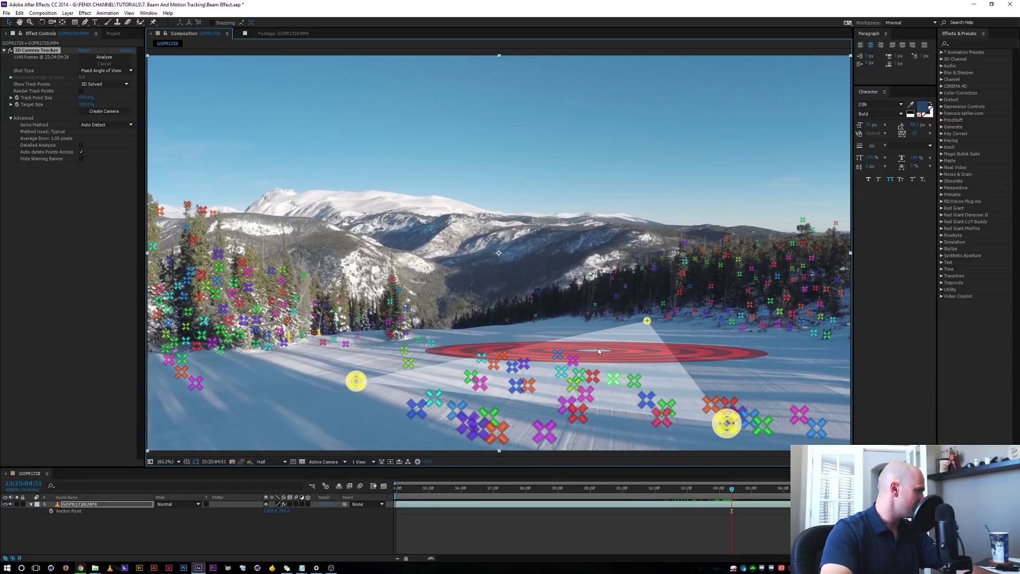
Create a null and camera from the three selected track points and increase the scale of Track Null 1
right_click(595, 350)
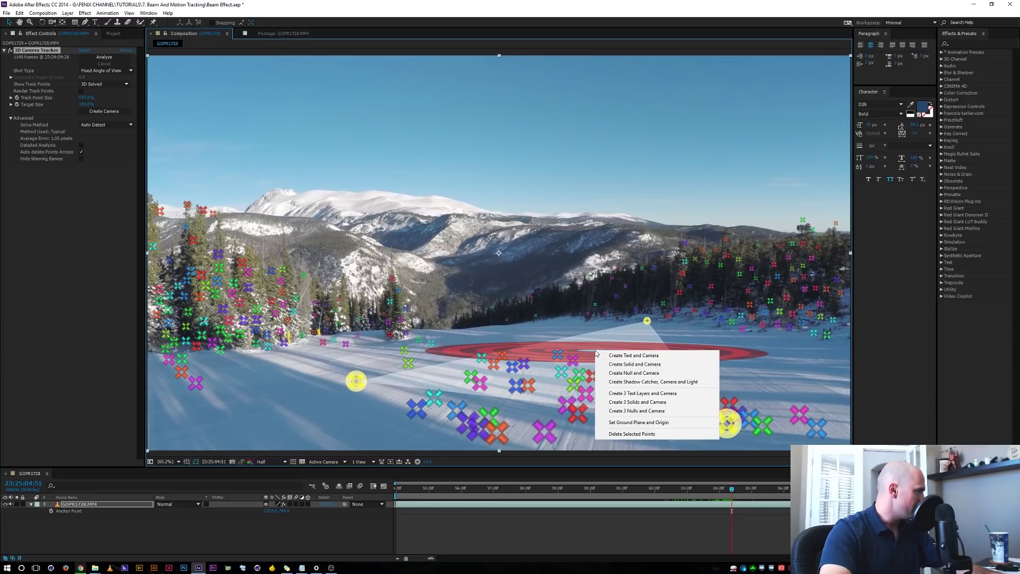
left_click(622, 373)
left_click(85, 503)
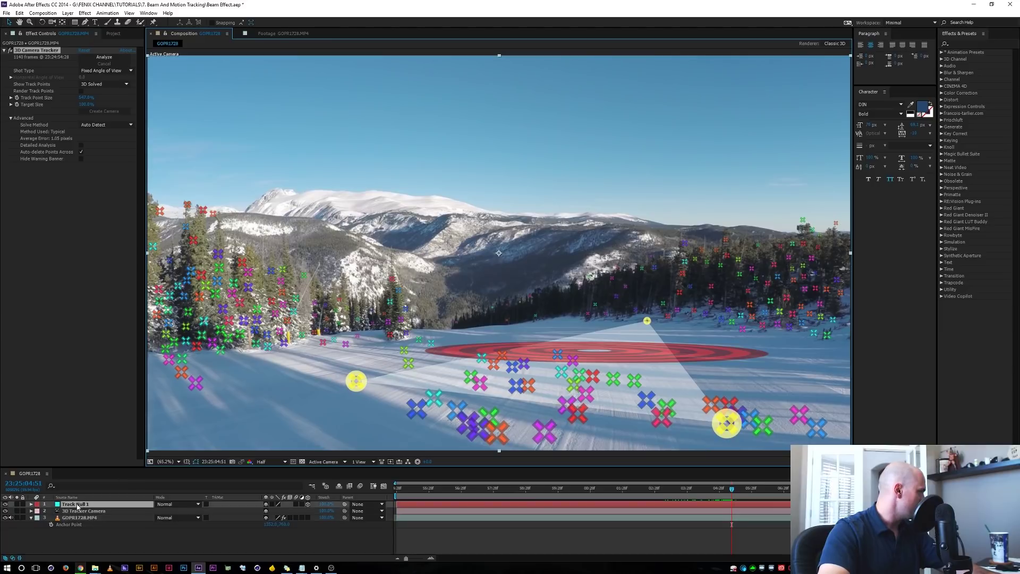
key("s")
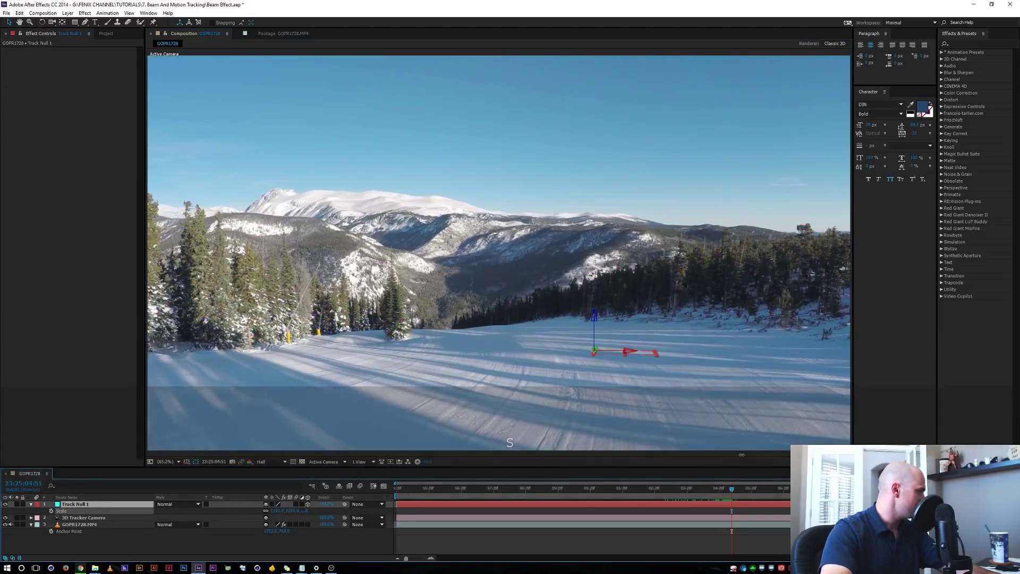
left_click_drag(278, 510, 298, 511)
left_click(171, 548)
Add a text layer reading "RUN 1" in the sky above the mountains
key("ctrl+grave")
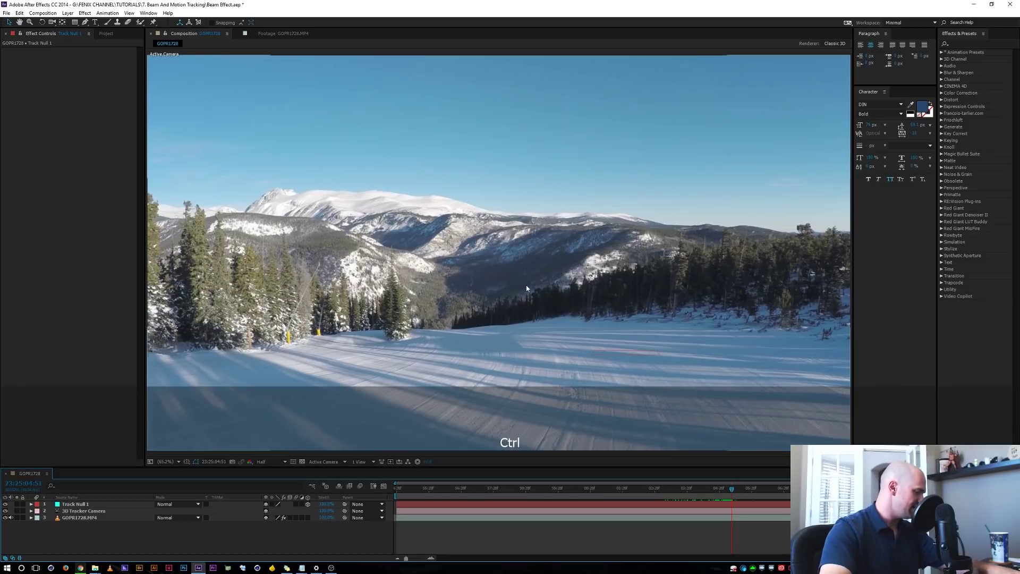
key("ctrl+t")
left_click(476, 192)
key("Caps_Lock")
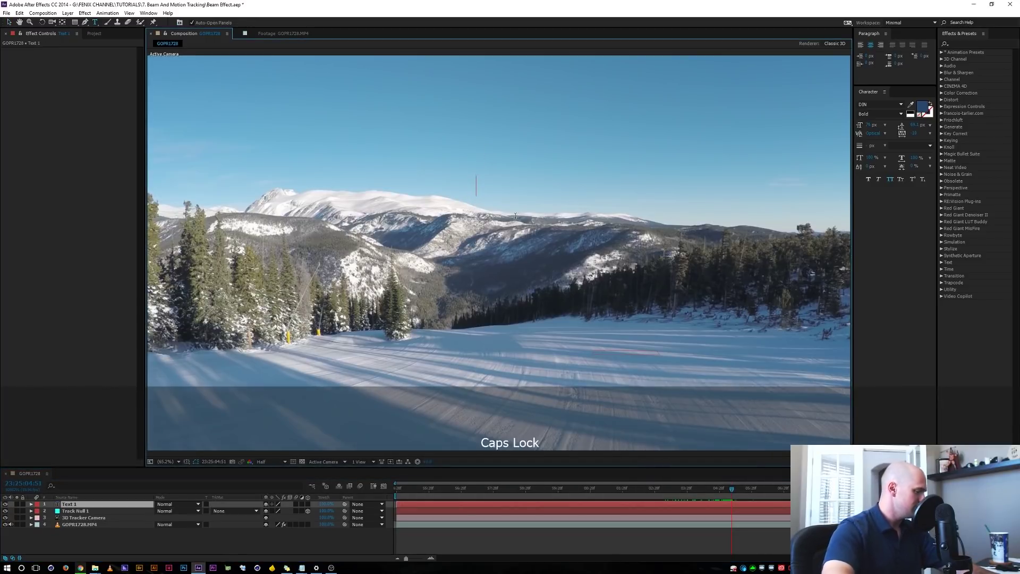
type("RUN ")
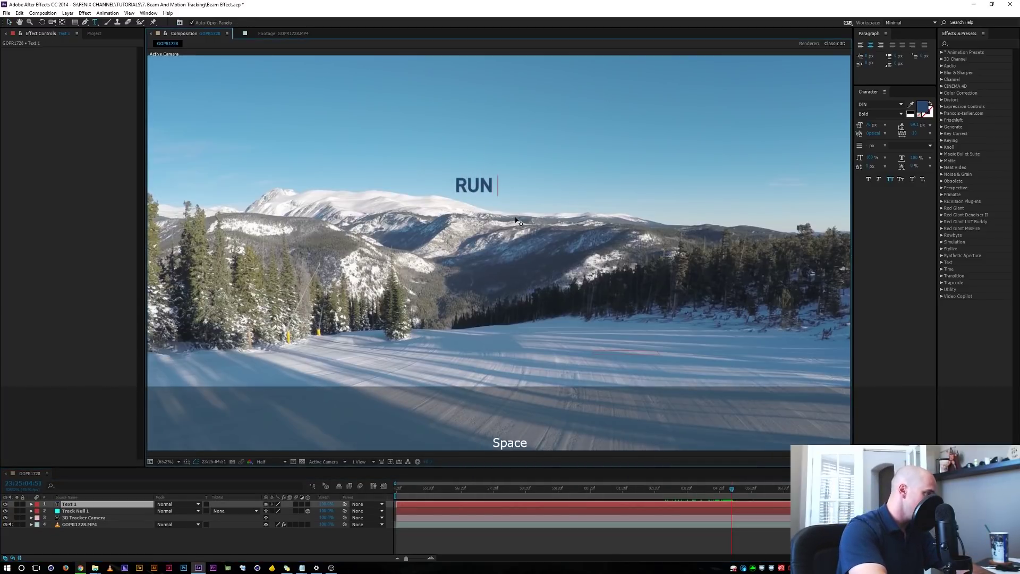
type("1")
key("KP_Enter")
key("Caps_Lock")
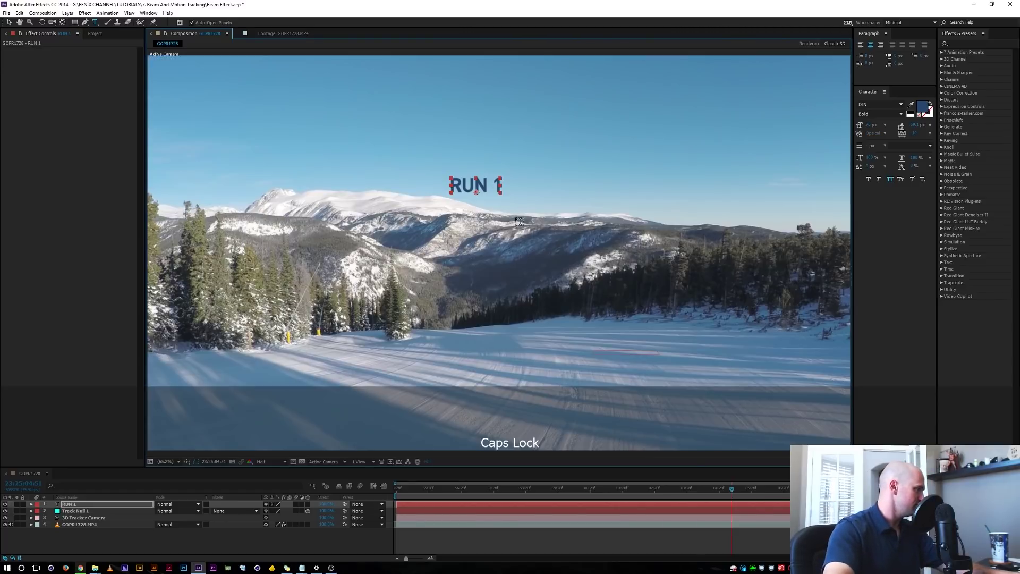
Scale the RUN 1 text up to roughly four times its size and place it over the mountains
key("v")
left_click_drag(503, 195, 565, 219)
left_click_drag(489, 176, 566, 226)
Set the fill colour of the RUN 1 text to white (FFFFFF), keeping its wording intact
left_click(921, 108)
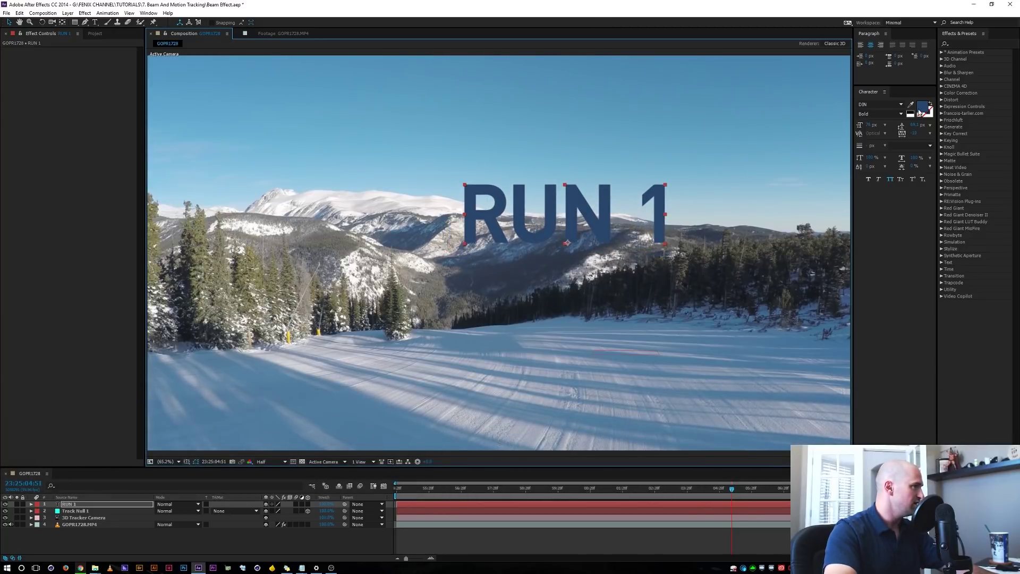
mouse_move(799, 178)
left_mouse_down()
mouse_move(749, 124)
mouse_move(759, 200)
mouse_move(772, 187)
left_mouse_up()
mouse_move(857, 190)
left_mouse_down()
mouse_move(858, 208)
mouse_move(847, 117)
mouse_move(856, 139)
left_mouse_up()
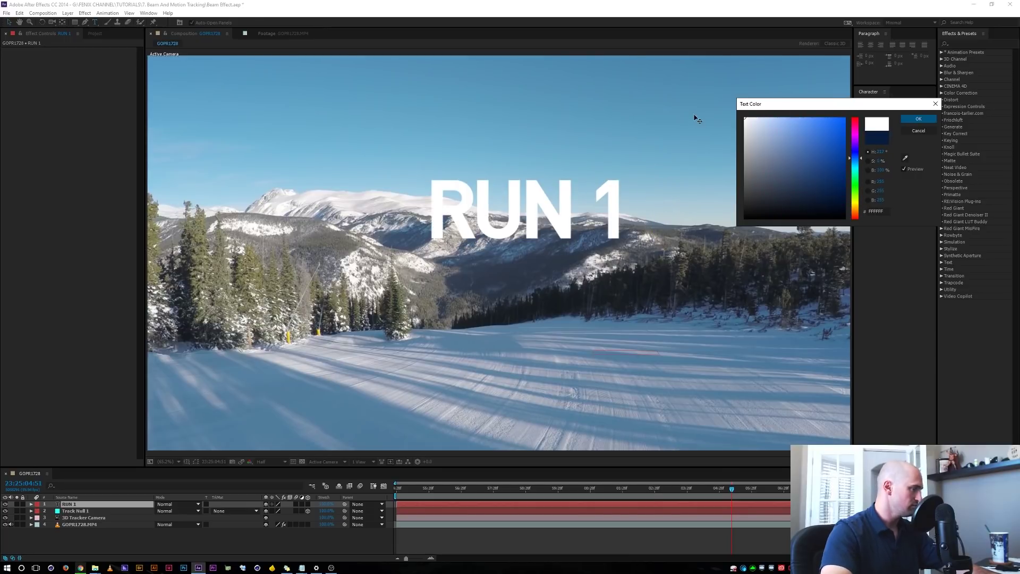
key("Return")
type("v")
key("ctrl+z")
key("Return")
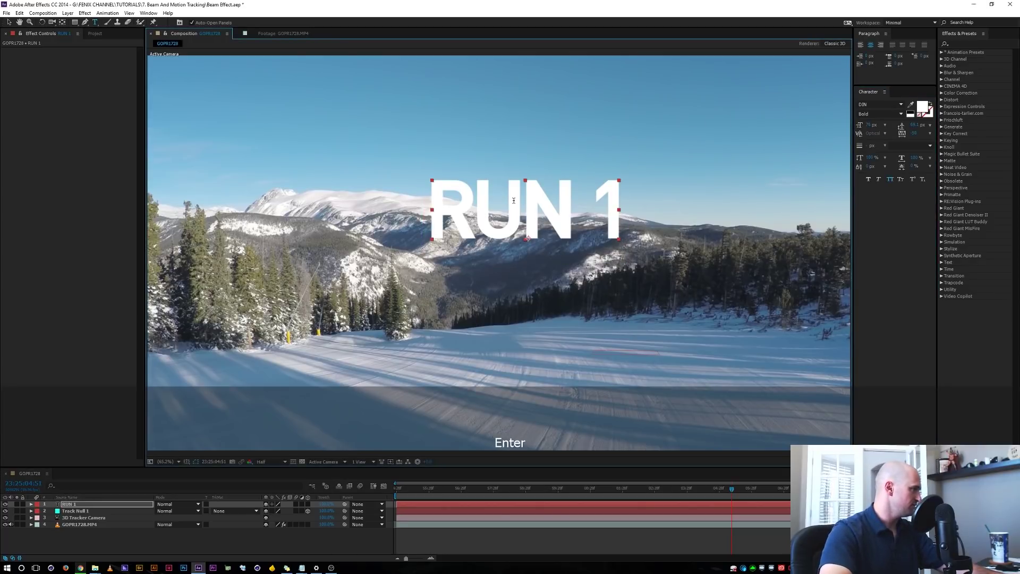
Scale the RUN 1 text down slightly, place it in the sky above the mountains and make it a 3D layer
key("v")
left_click_drag(610, 183, 538, 159)
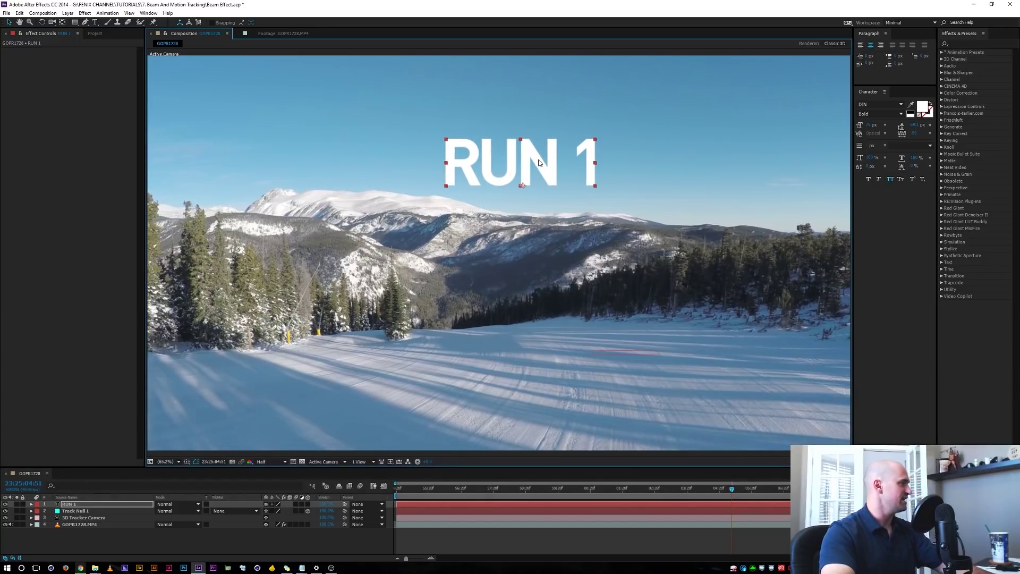
left_click(308, 504)
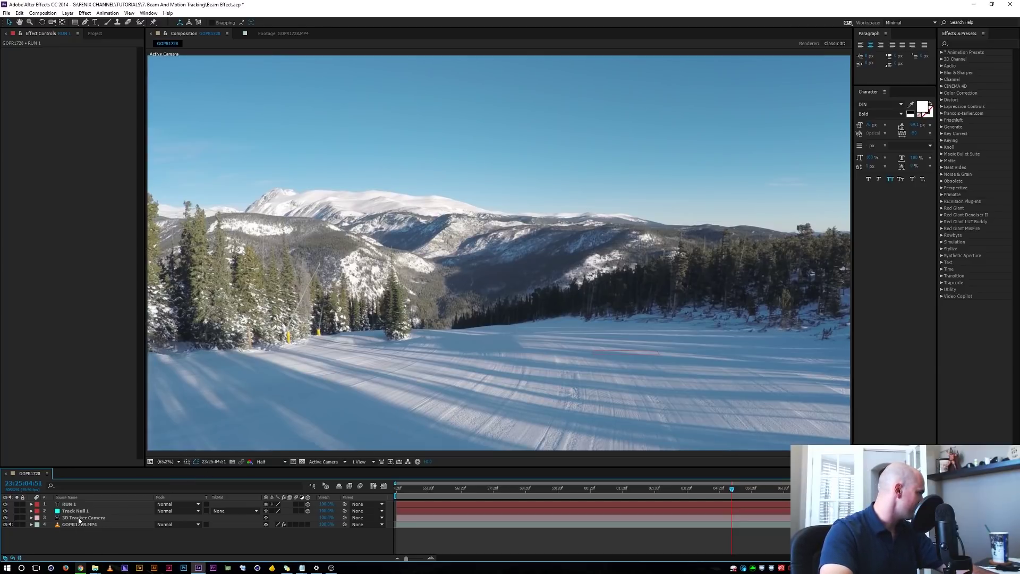
Snap the RUN 1 layer to Track Null 1's location by parenting it to the null, and reset its parent to None
key("slash")
left_click(345, 504, "shift")
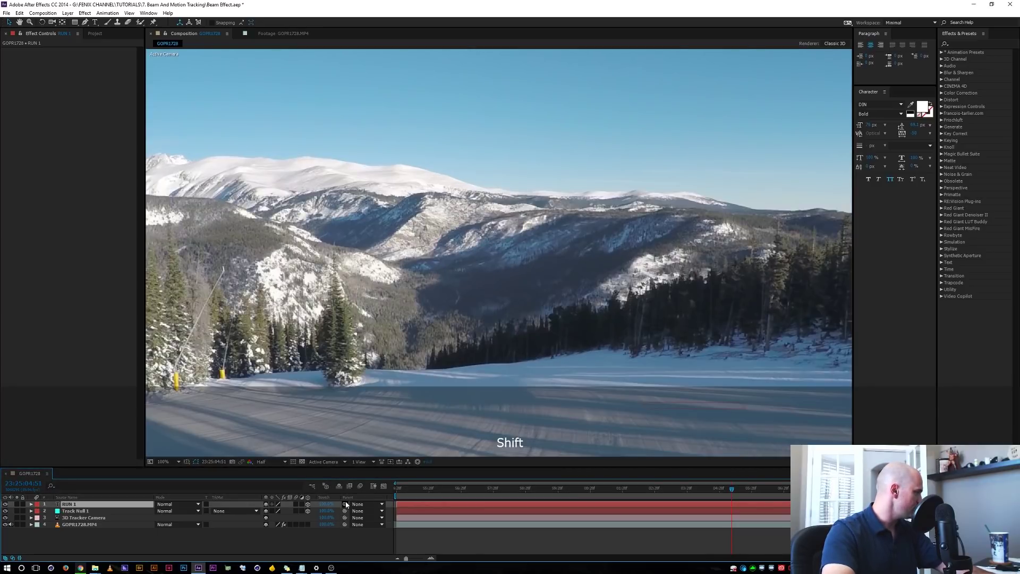
left_click_drag(156, 490, 76, 514)
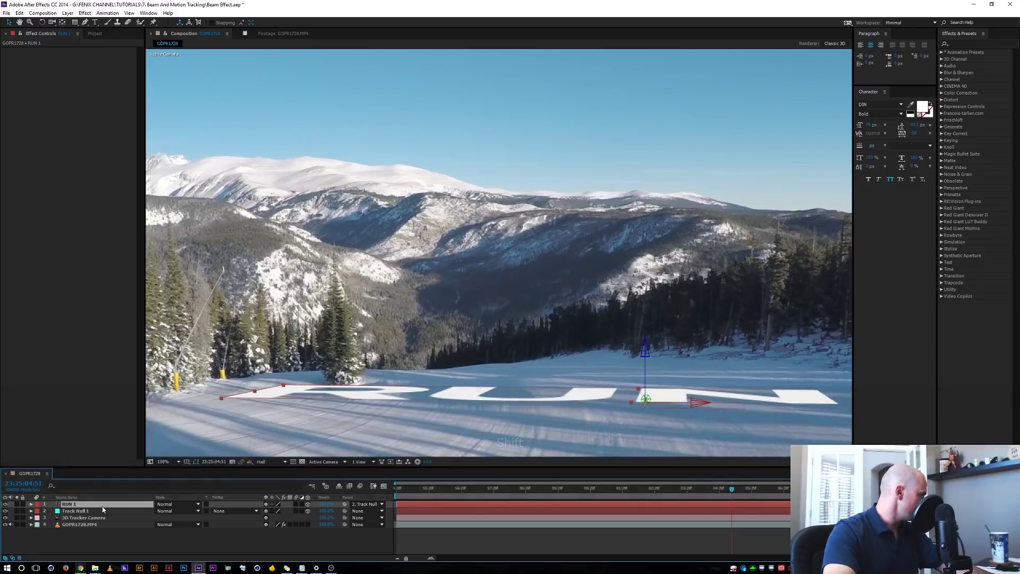
left_click(365, 503)
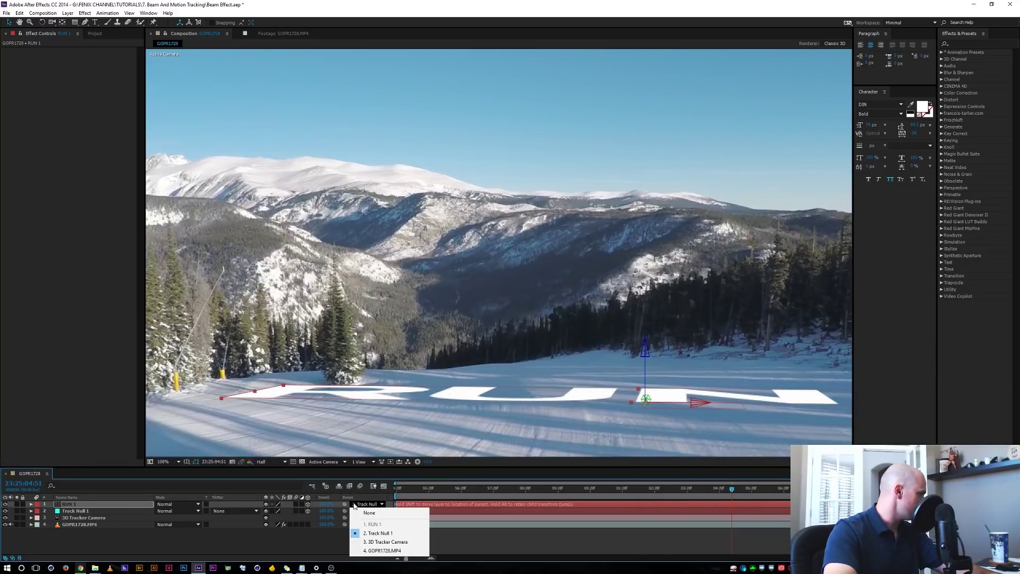
left_click(362, 513)
Set the X orientation of the RUN 1 layer to 0° to stand the text upright
key("r")
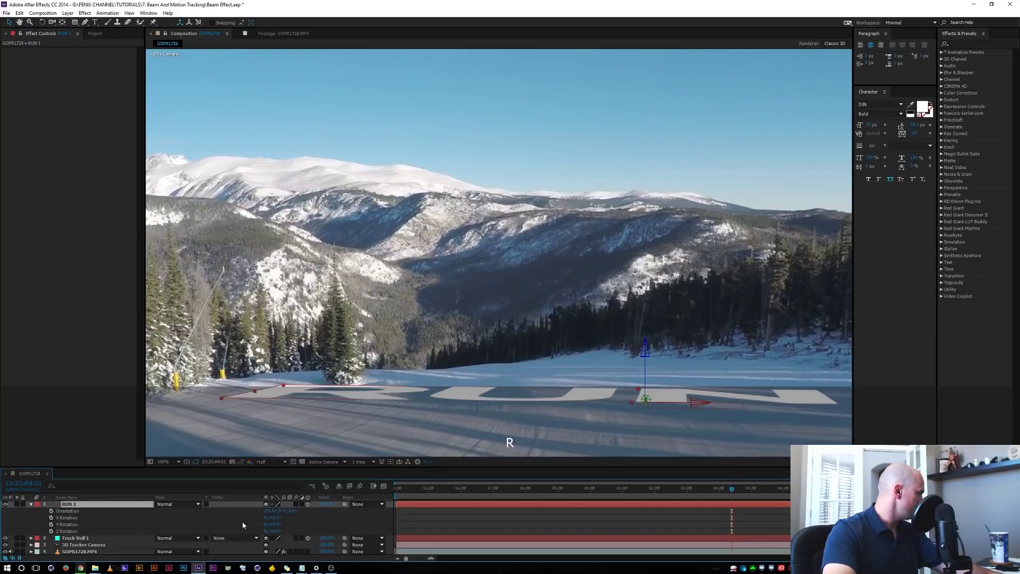
left_click(270, 510)
type("0")
key("Return")
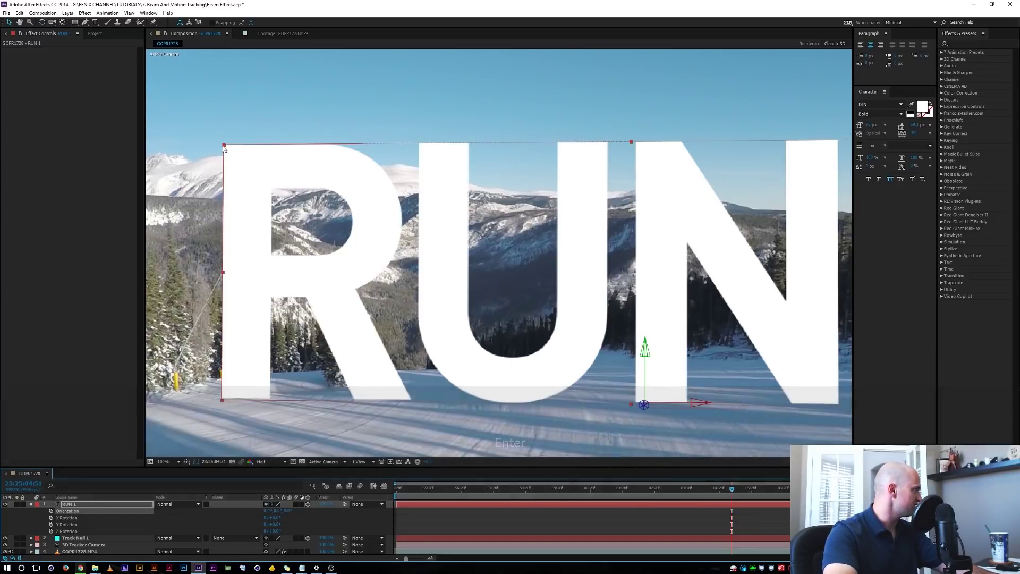
Shrink the oversized 3D RUN 1 text proportionally and position it in the sky just above the mountain ridge
left_click_drag(223, 144, 452, 178)
left_click(177, 462)
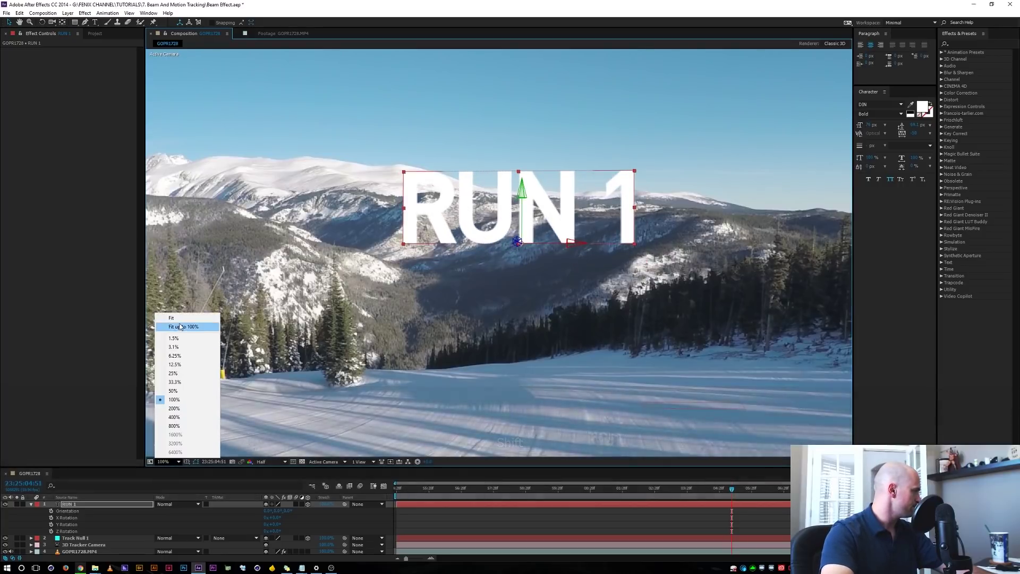
left_click(213, 314)
left_click_drag(510, 257, 492, 138)
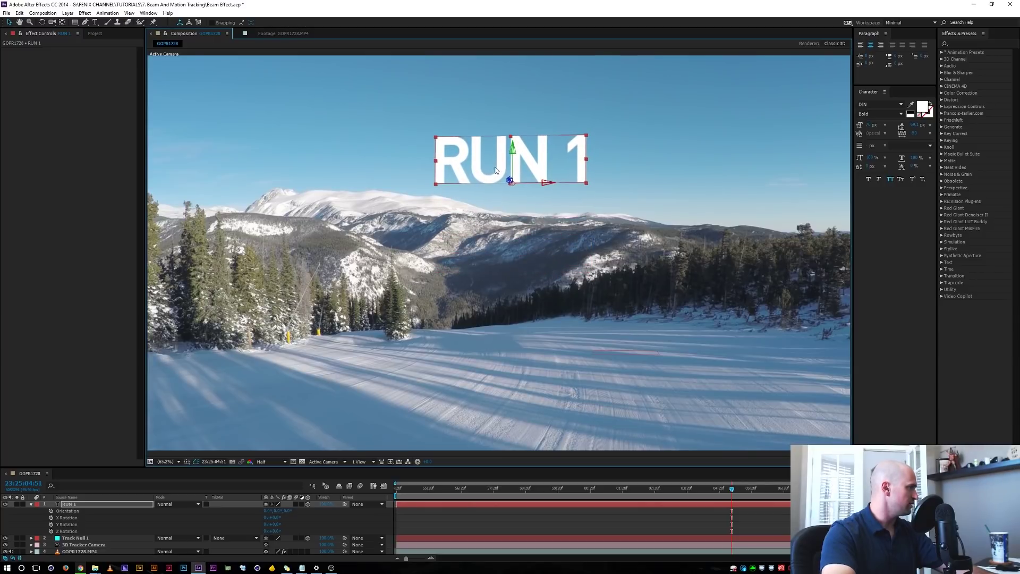
key("grave")
key("grave")
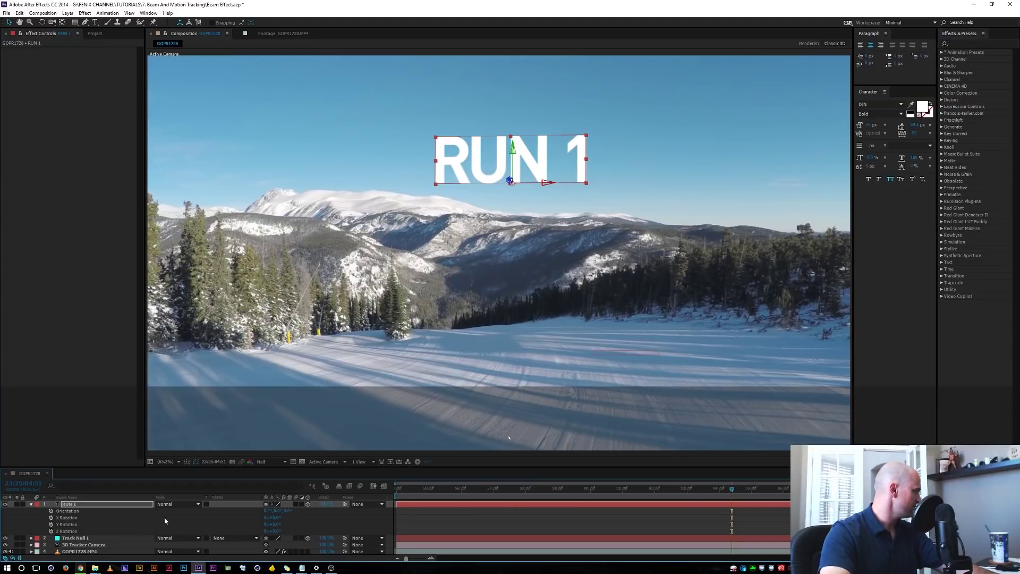
left_click(31, 504)
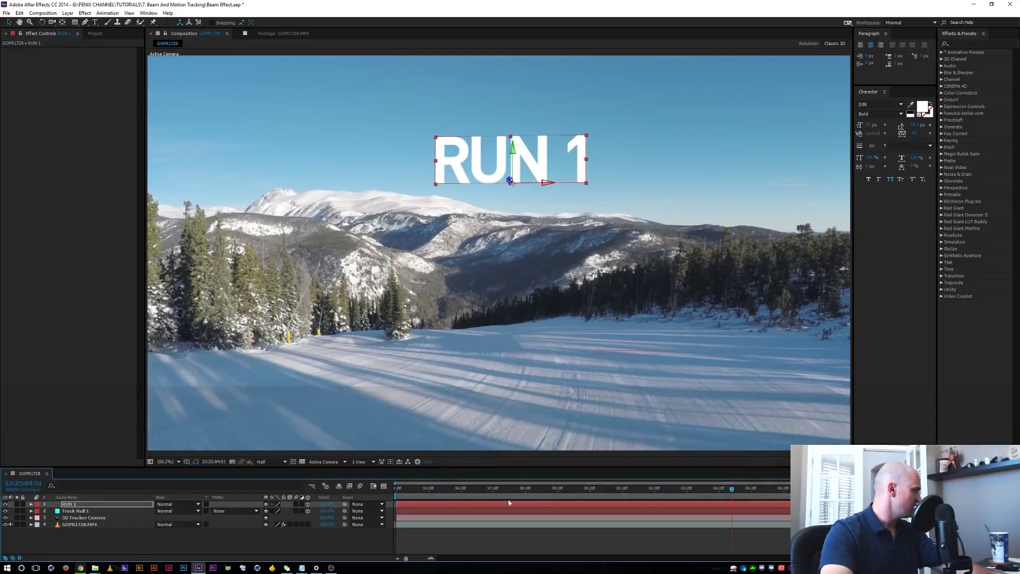
Preview the tracked text, and create a comp-size orange solid named BEAM 1 above the other layers
left_click_drag(733, 491, 610, 452)
key("space")
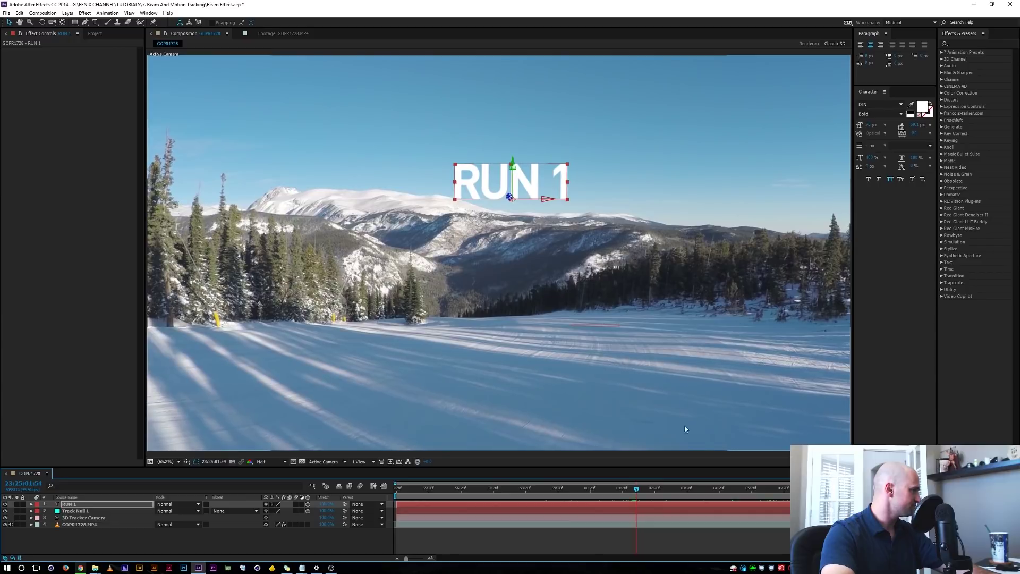
left_click(245, 549)
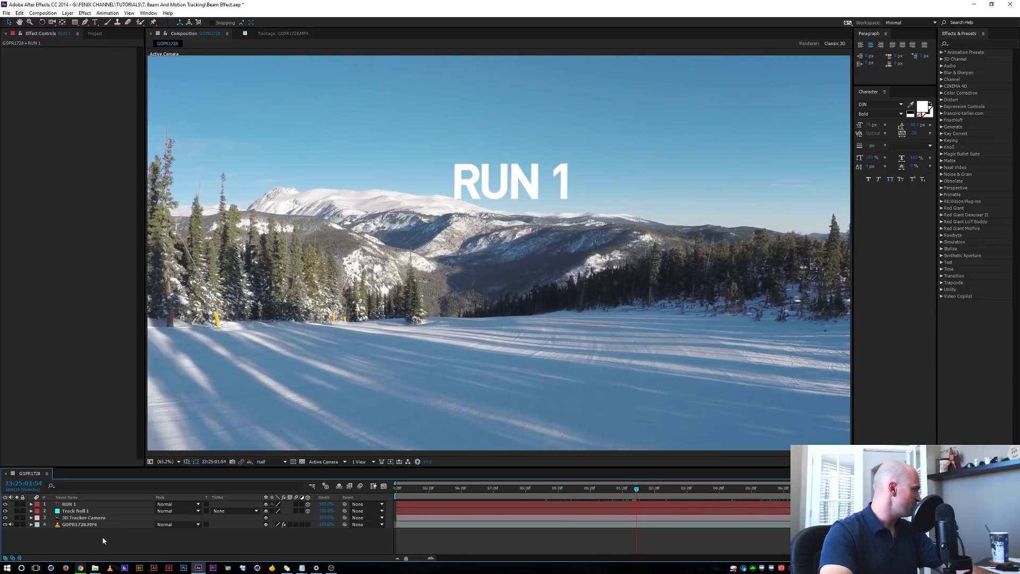
key("ctrl+y")
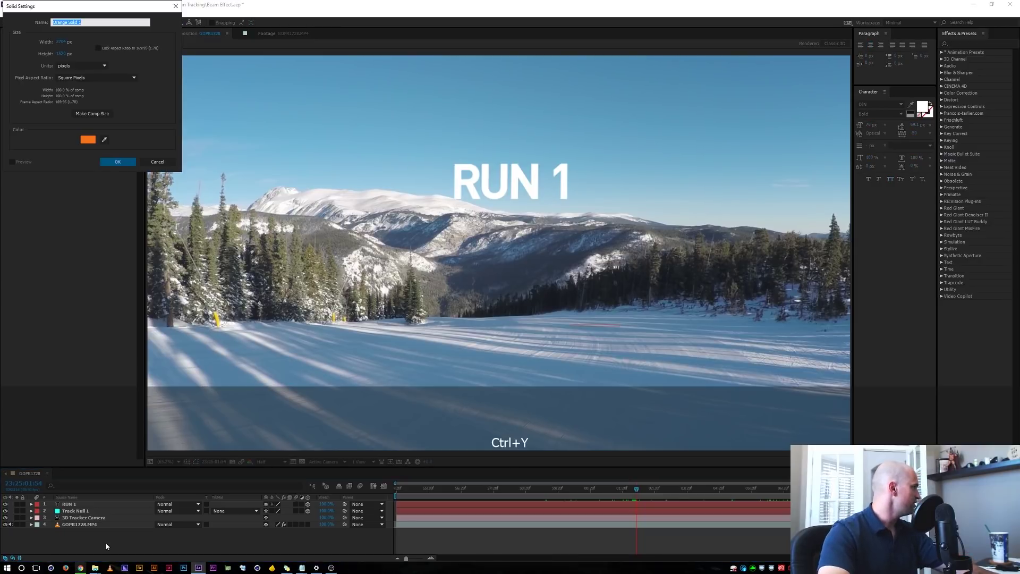
key("Caps_Lock")
type("BEAM")
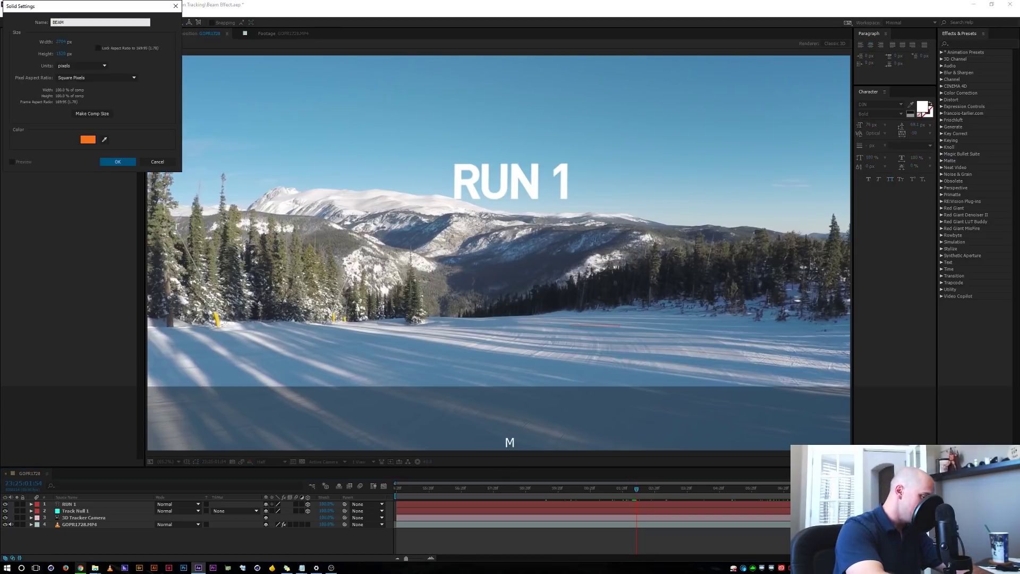
type(" 1")
key("Return")
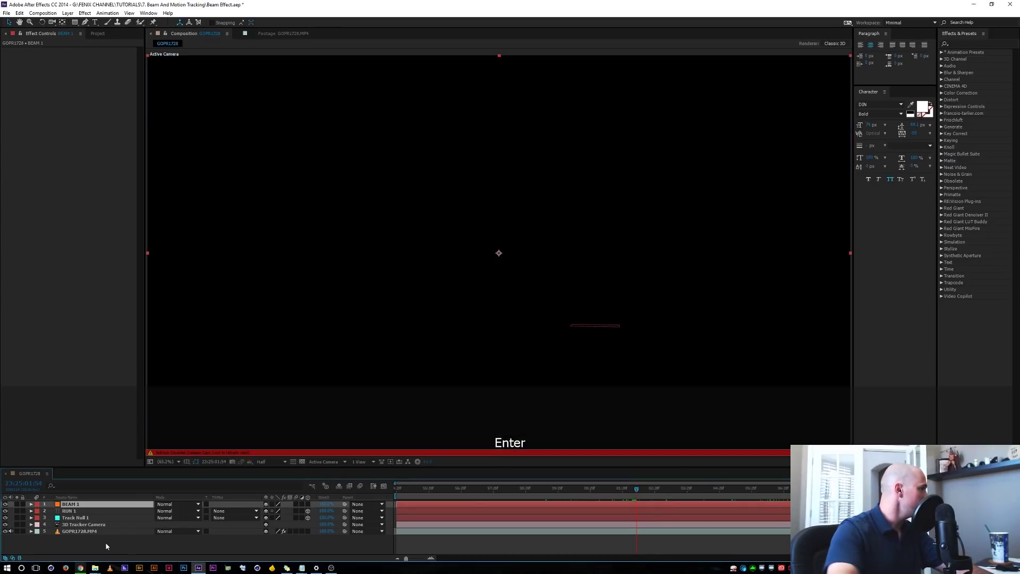
key("Caps_Lock")
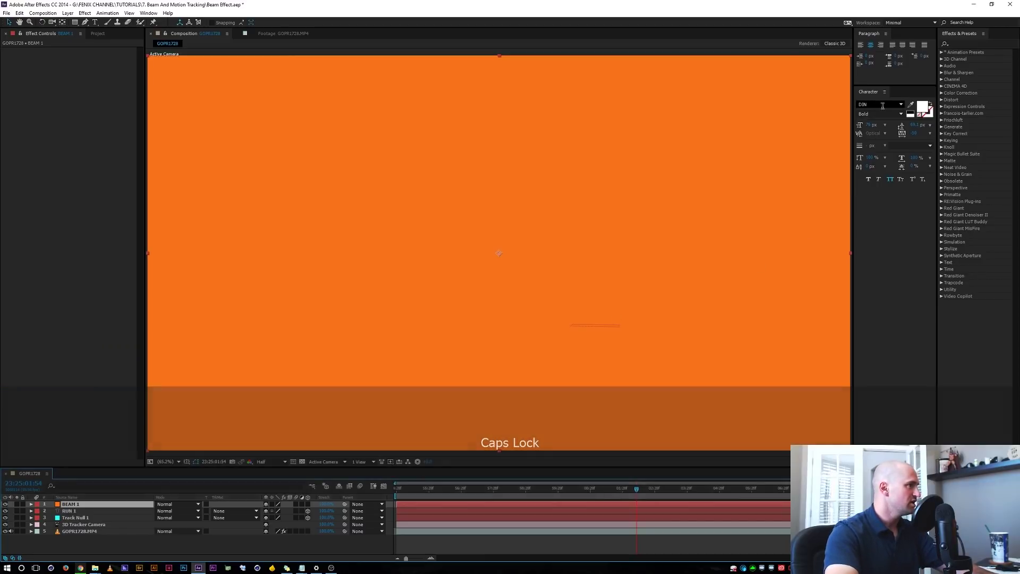
Apply the Beam effect to the BEAM 1 solid and solo that layer
left_click(972, 43)
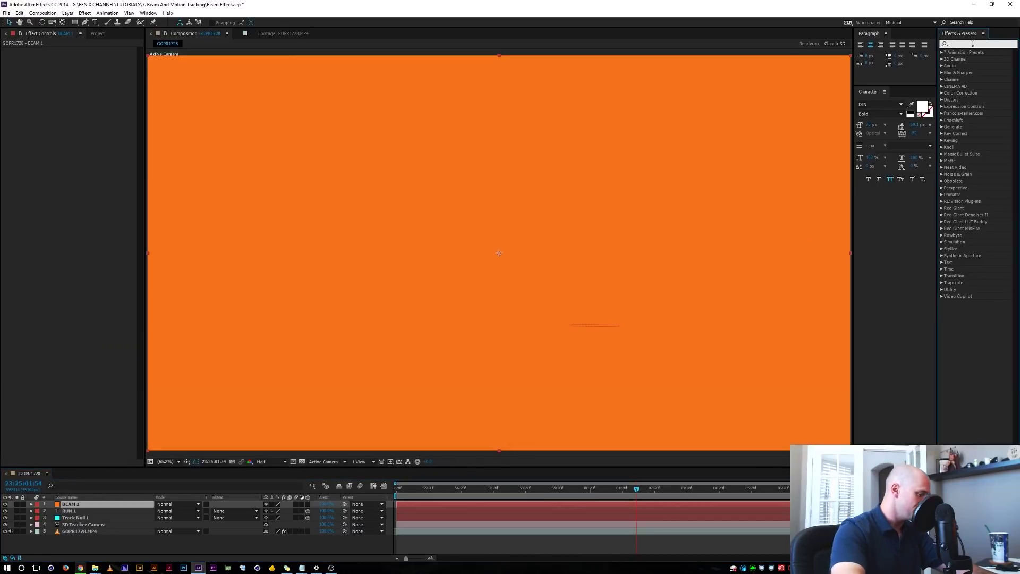
type("beam")
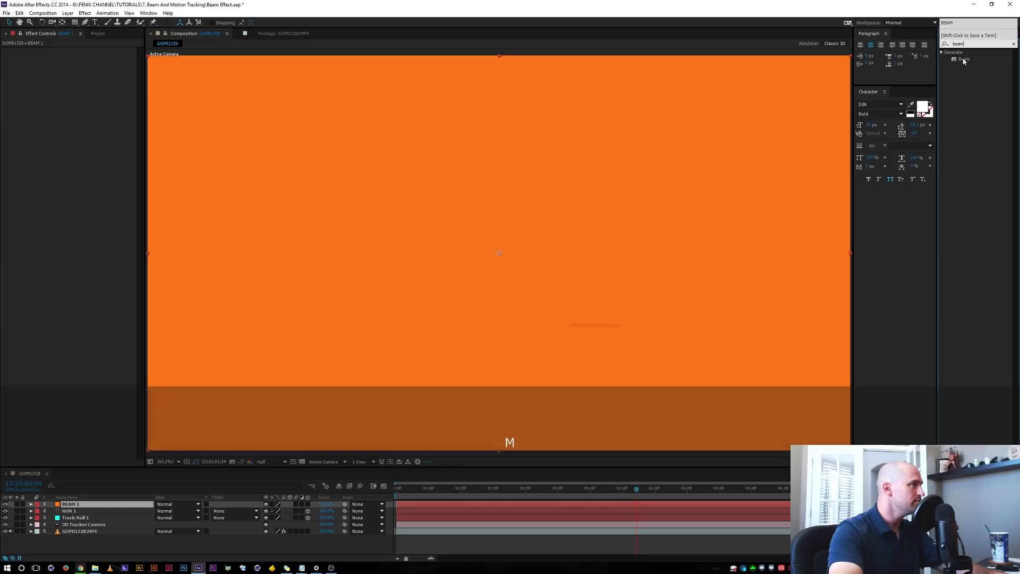
double_click(964, 59)
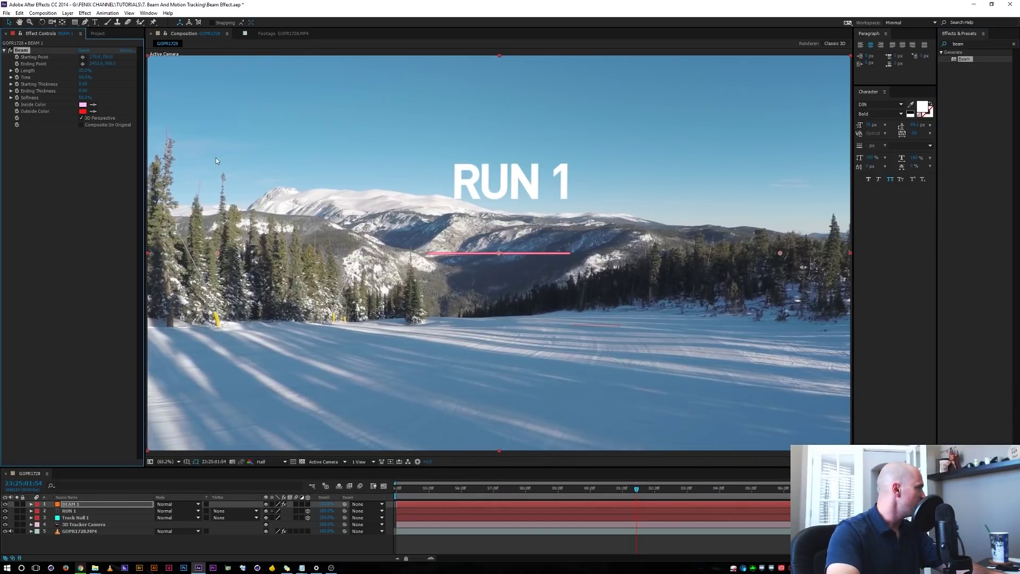
left_click(17, 503)
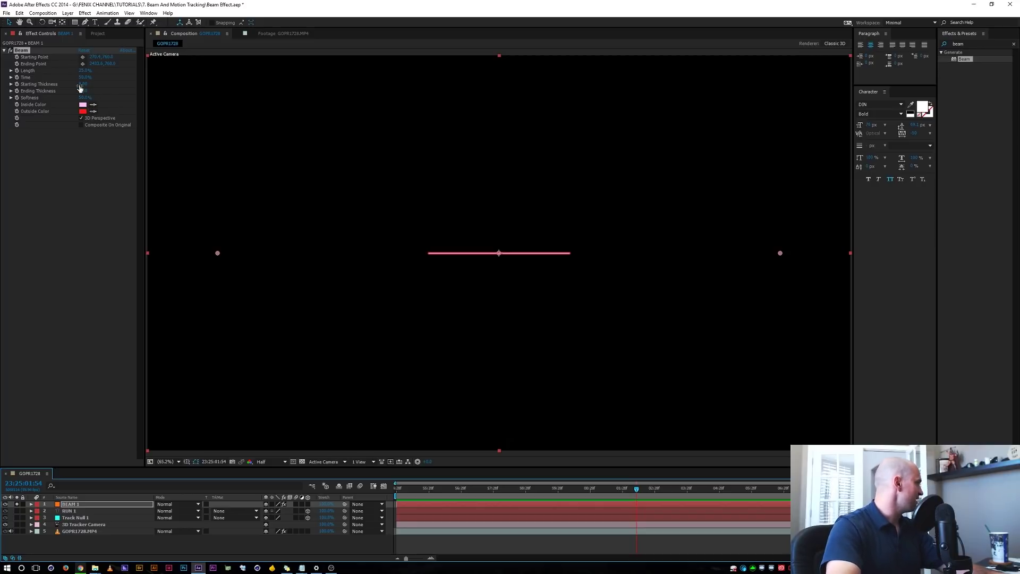
Set the beam's starting and ending thickness to 2 and its length to 100%
left_click(83, 83)
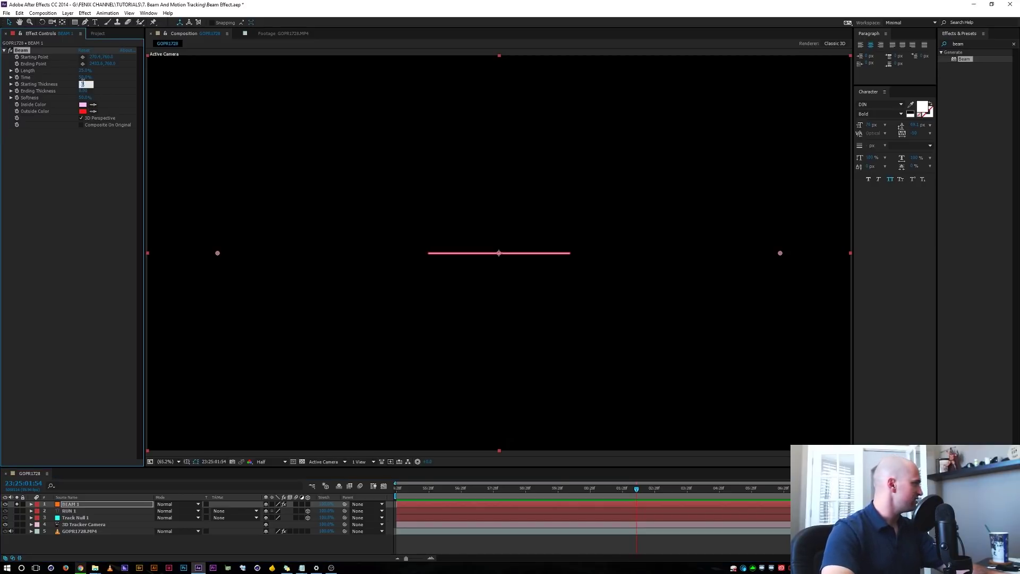
type("2")
key("Return")
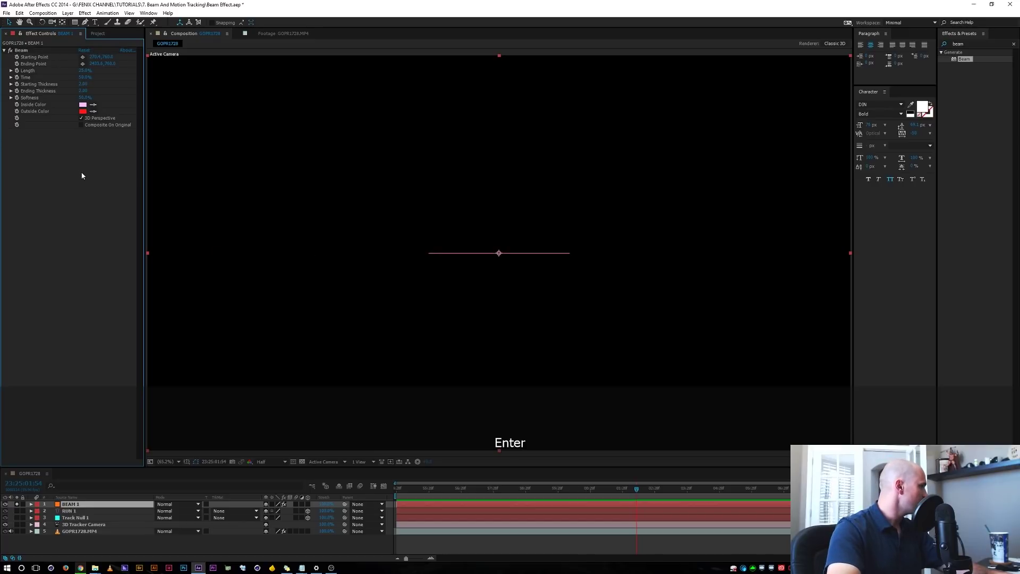
key("ctrl+shift+h")
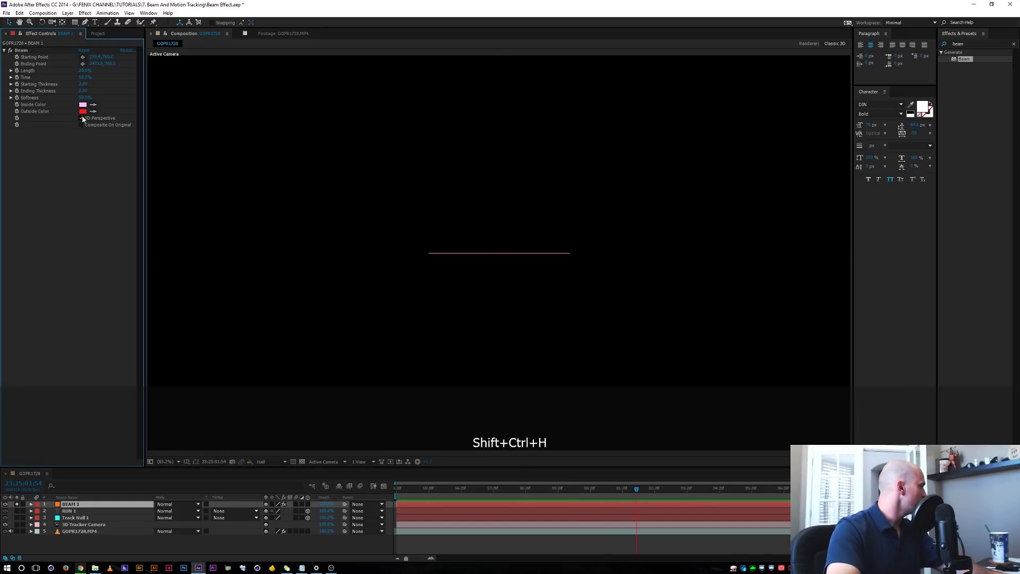
left_click(84, 70)
type("100")
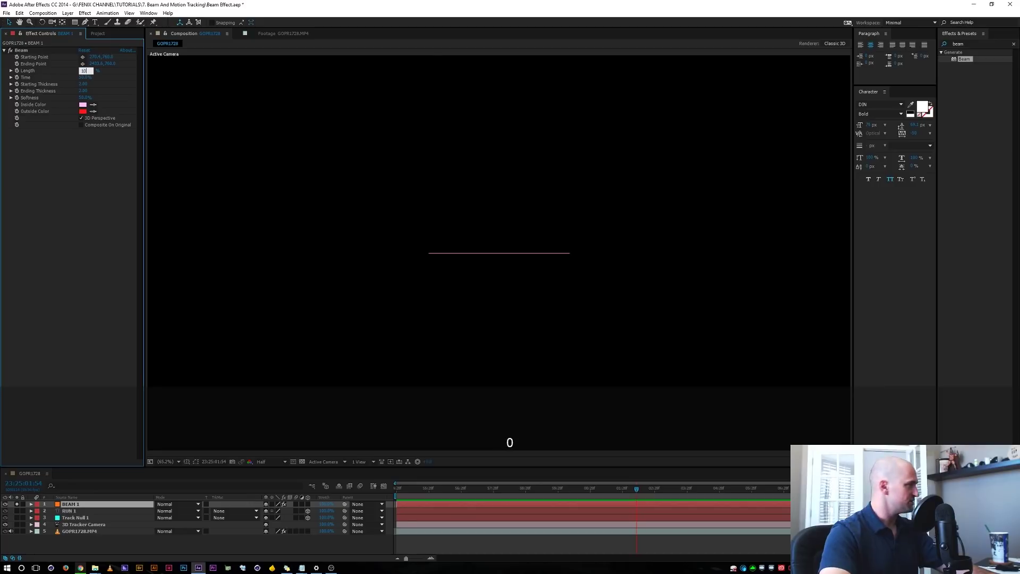
key("Return")
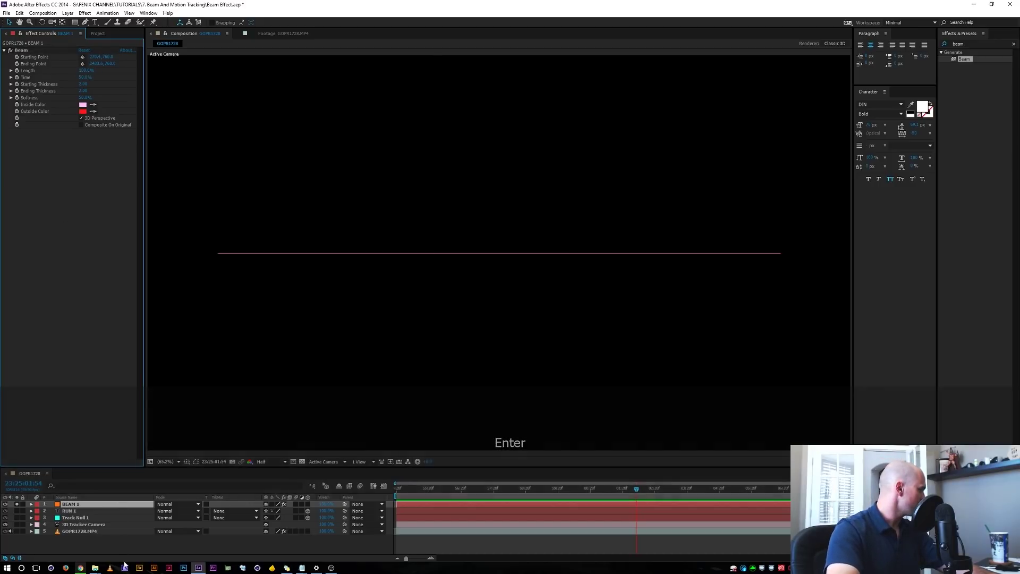
Set both the outside and inside colours of the beam to white (FFFFFF)
left_click(120, 544)
key("ctrl+shift+h")
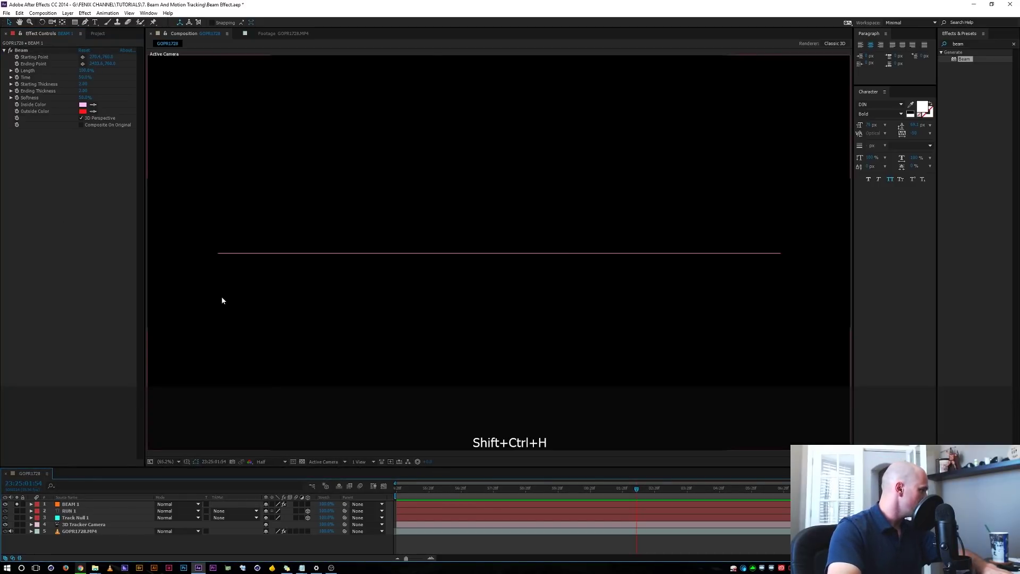
left_click(82, 111)
left_click_drag(774, 163, 684, 86)
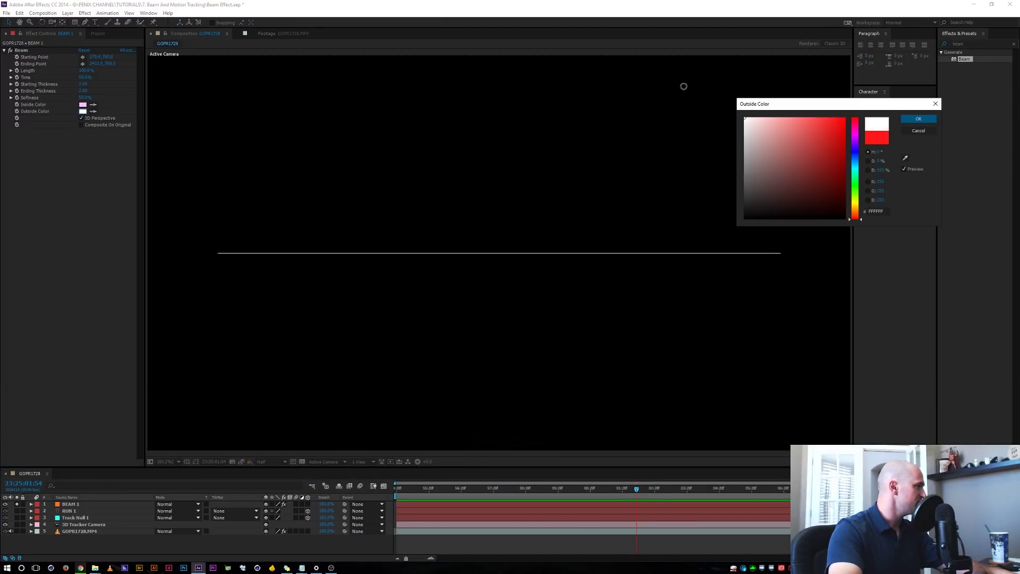
left_click(919, 119)
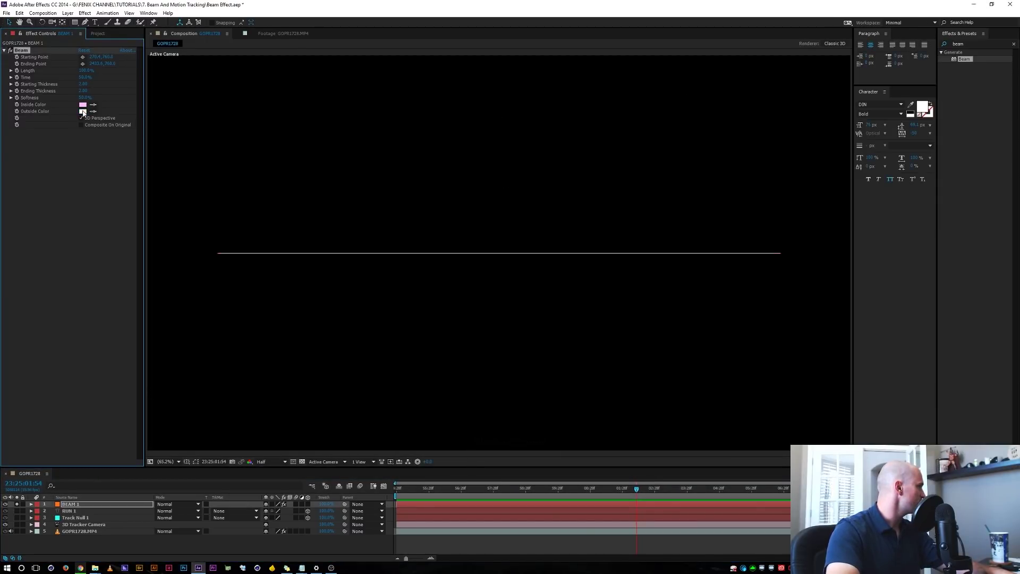
left_click(83, 104)
left_click_drag(787, 153, 653, 84)
key("Return")
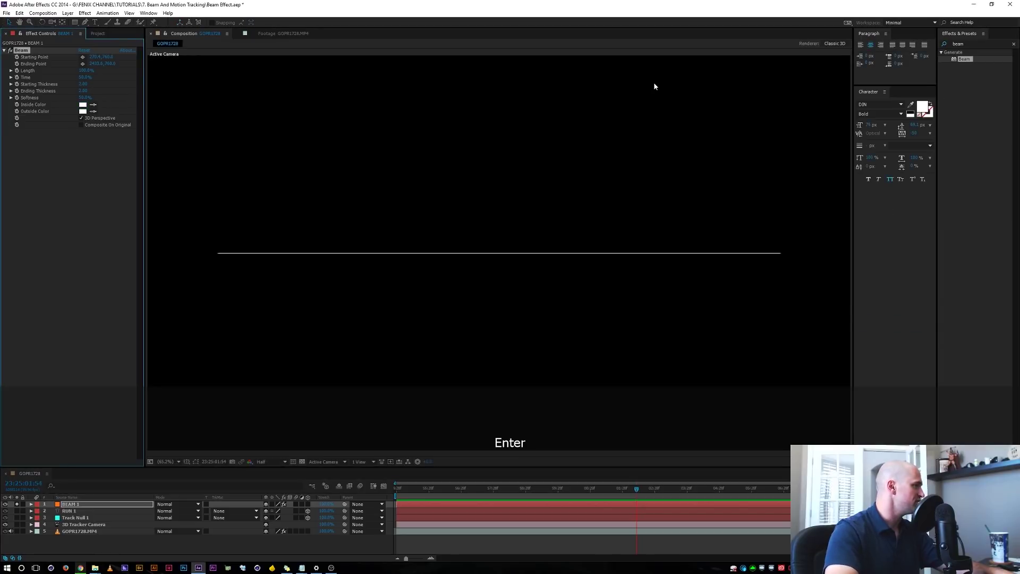
Turn off solo for the BEAM 1 layer to show the beam over the footage and title
left_click(89, 553)
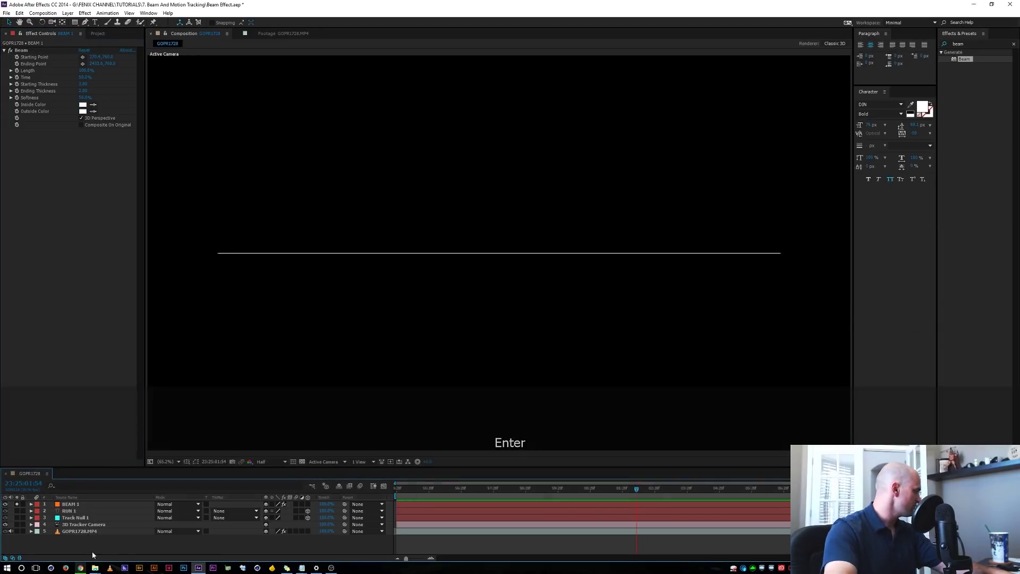
left_click(16, 504)
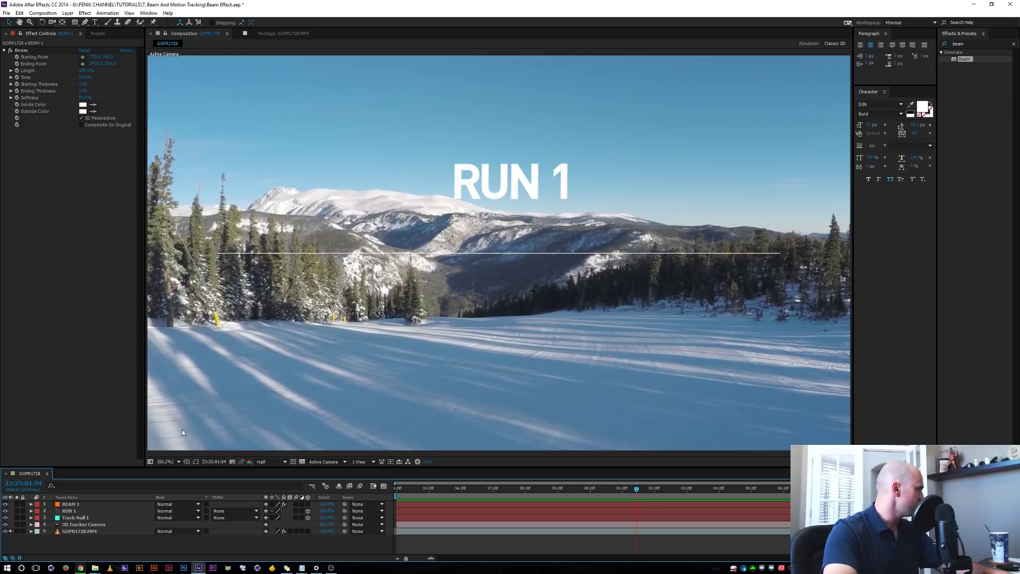
left_click(201, 419)
key("ctrl+shift+h")
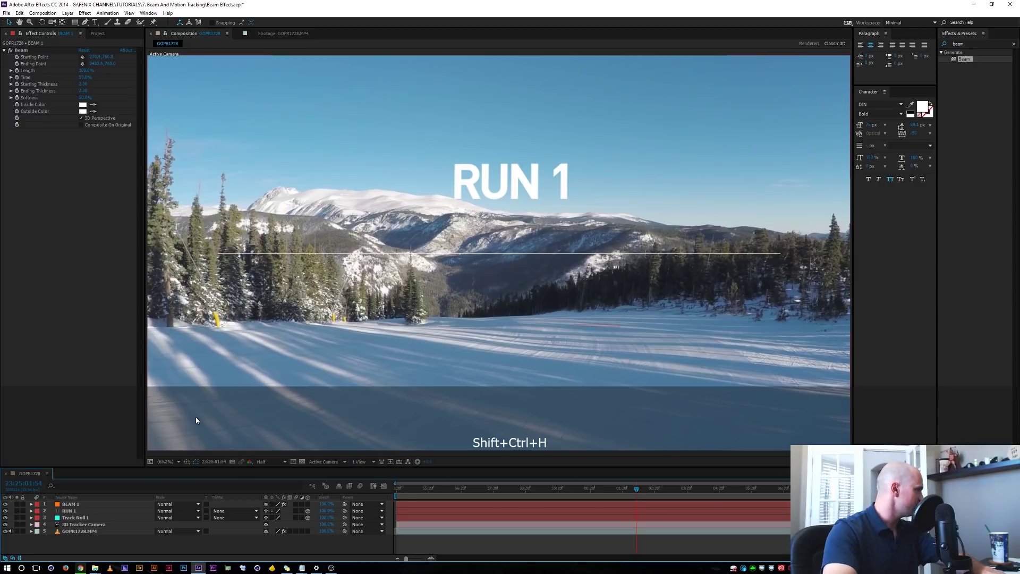
Move the current time to 23:24:59:53 and enlarge the timeline to fill the window
key("space")
left_click_drag(603, 488, 573, 486)
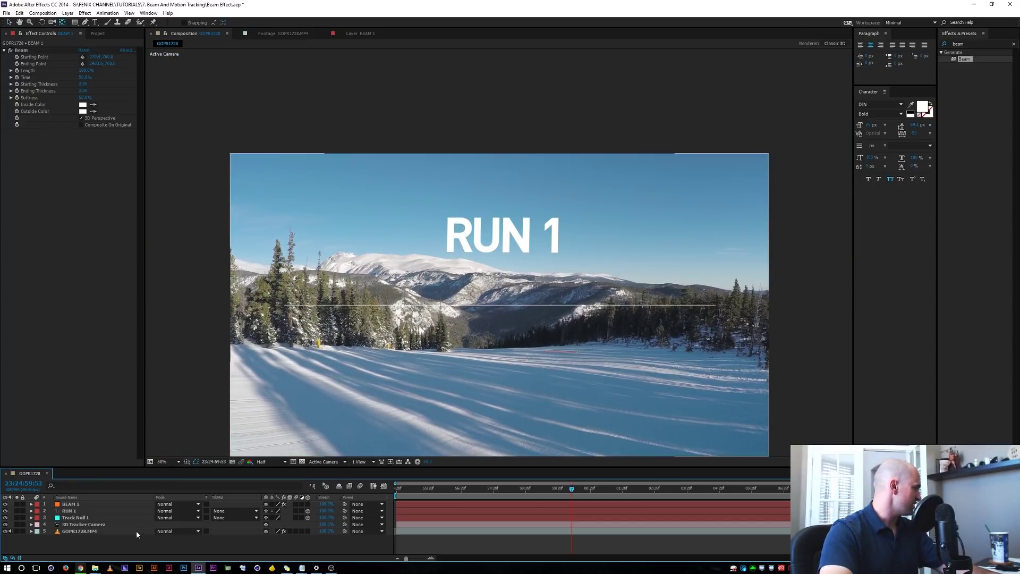
key("grave")
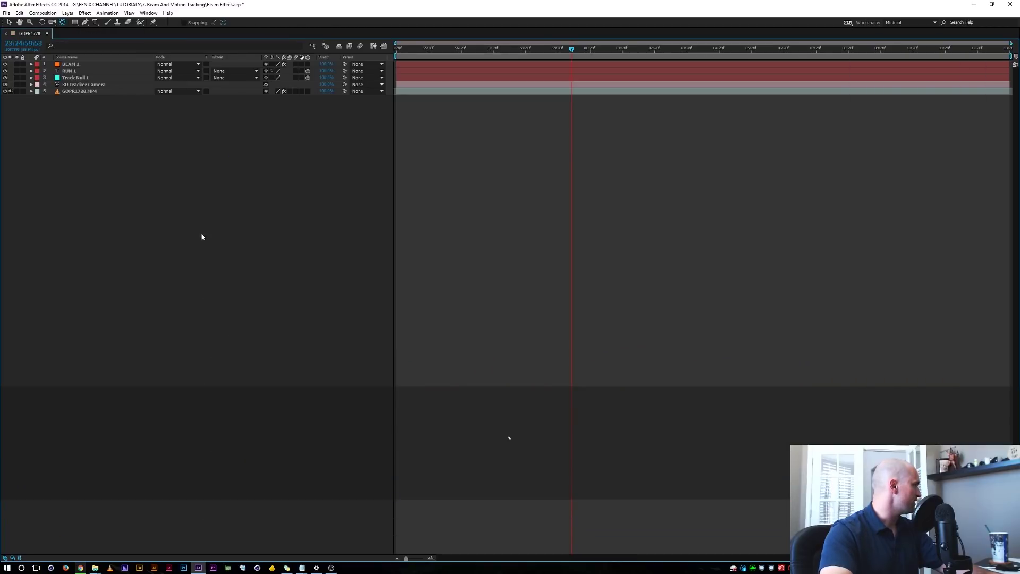
Reveal the Beam effect's properties on the BEAM 1 layer and enable an expression on its Starting Point
left_click(65, 64)
key("e")
key("e")
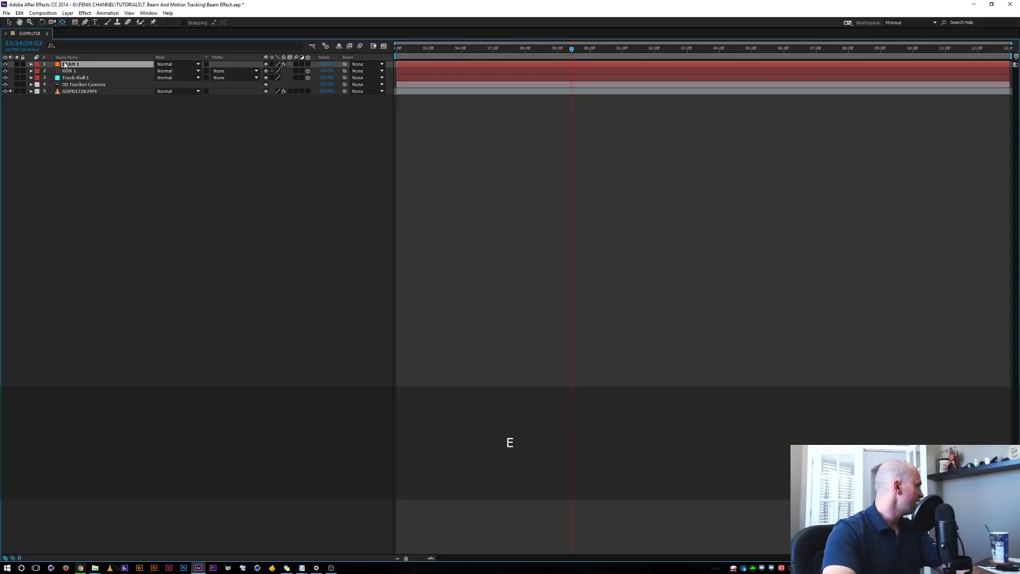
key("e")
left_click(44, 71)
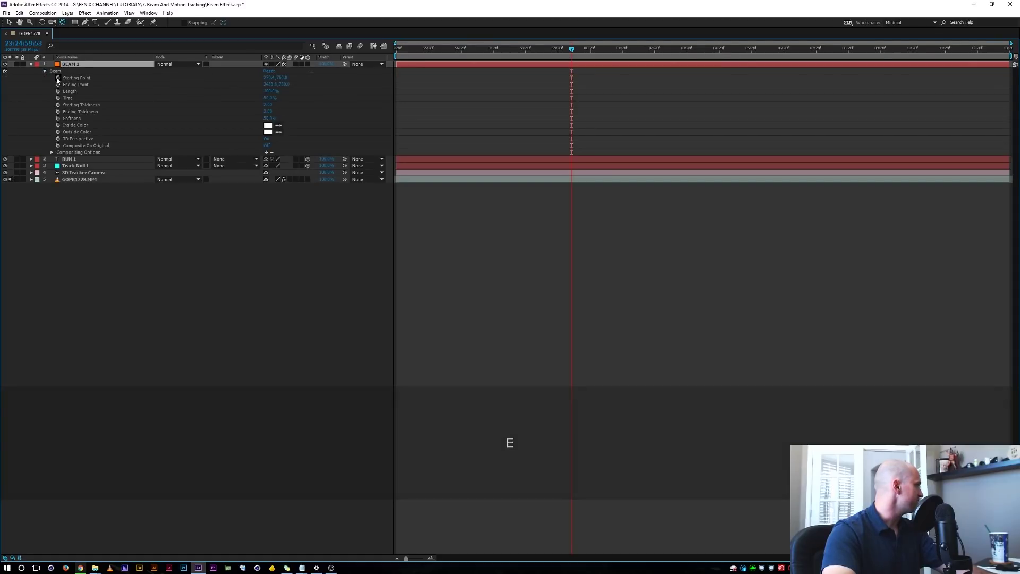
left_click(58, 78, "alt")
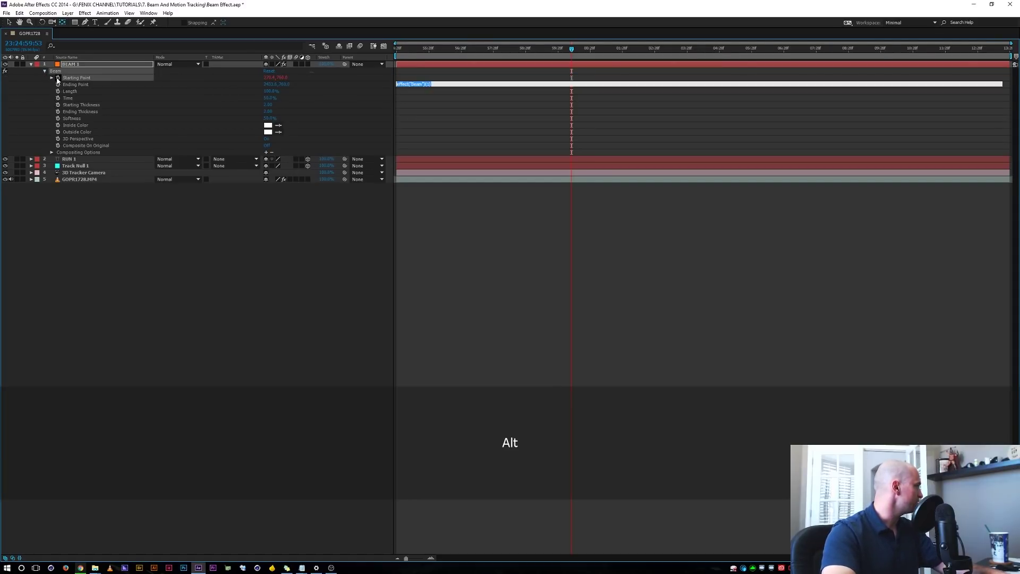
Try to link the Starting Point expression directly to the RUN 1 layer, and clear the expression text
left_click_drag(284, 86, 74, 166)
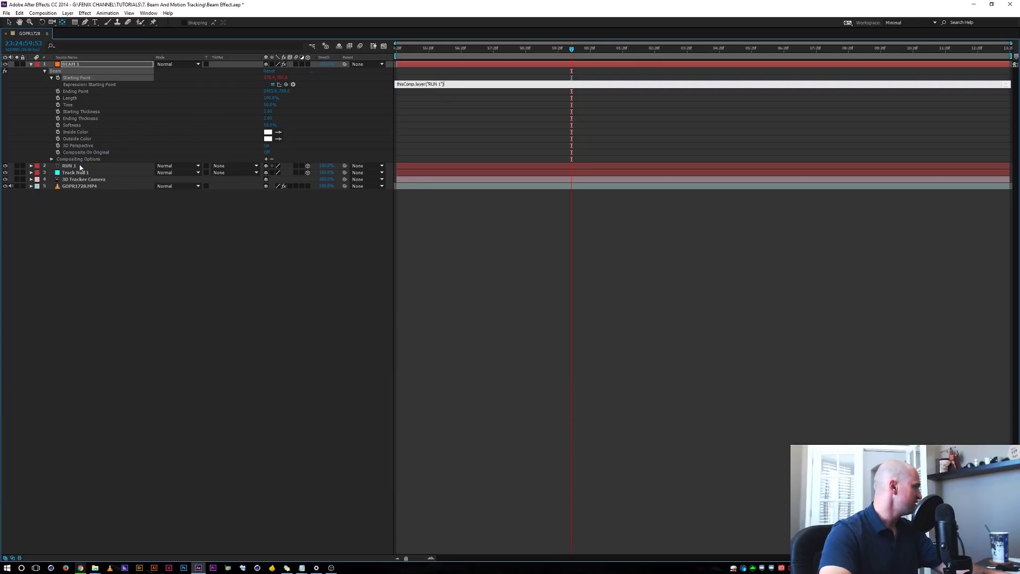
key("KP_Enter")
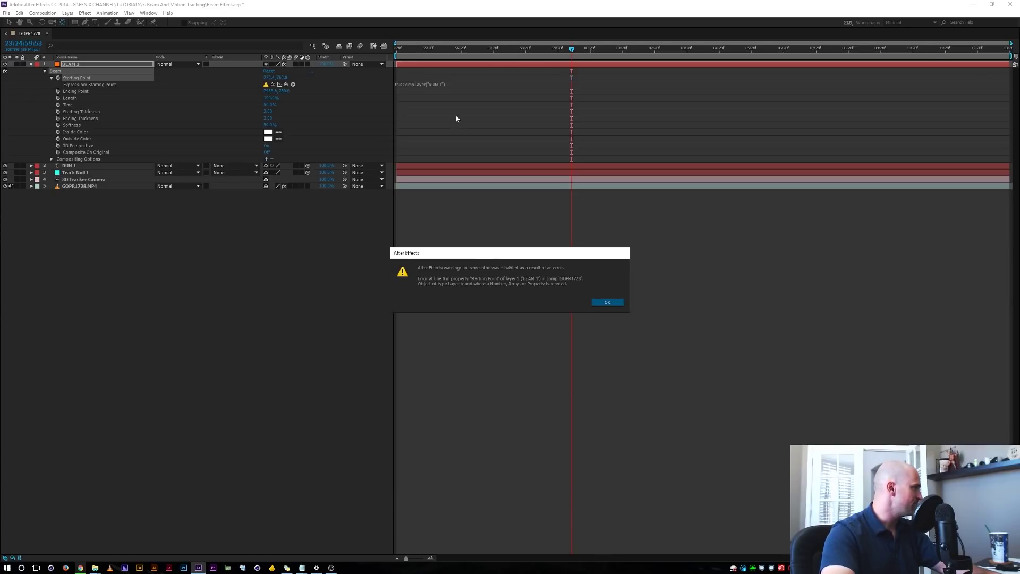
left_click(607, 302)
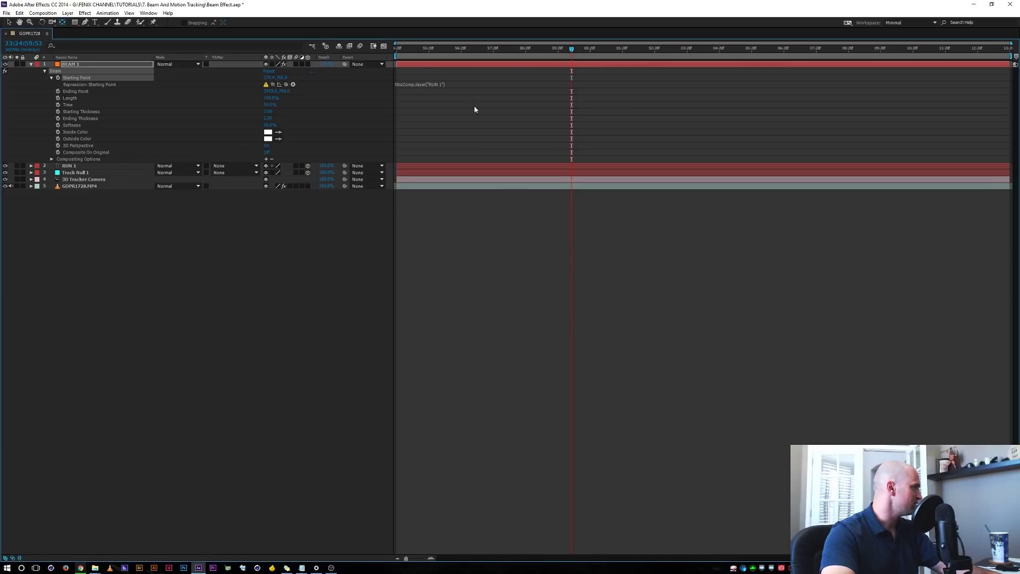
left_click(452, 84)
key("Delete")
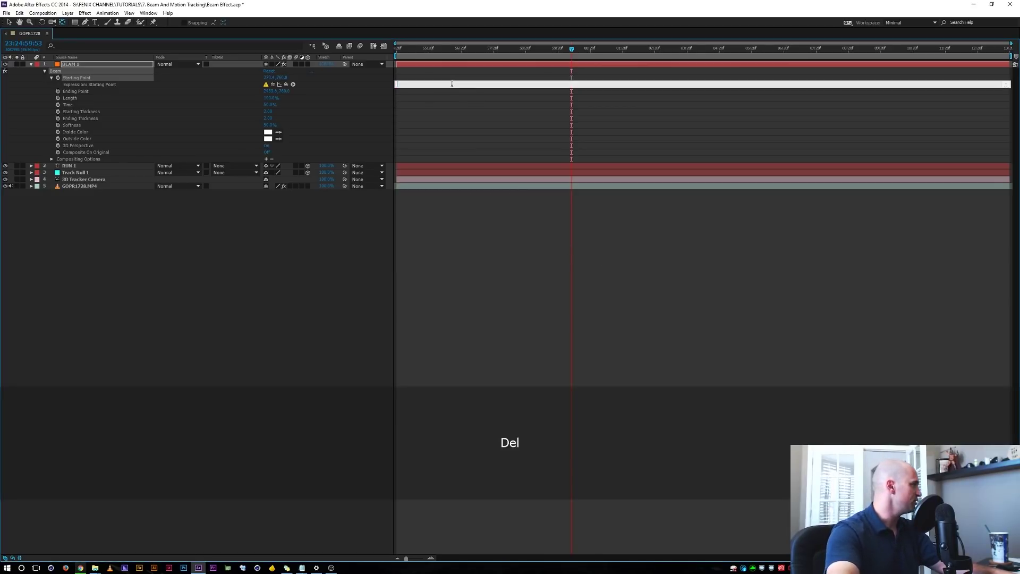
Set the beam's Starting Point expression to thisComp.layer("RUN 1").toComp([0,0,0])
left_click_drag(286, 84, 67, 166)
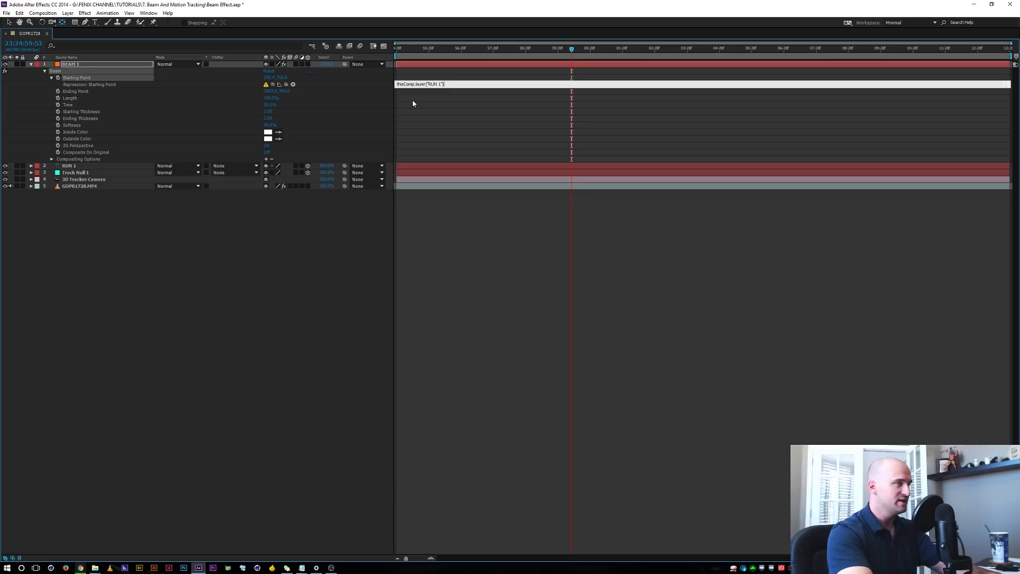
type(".")
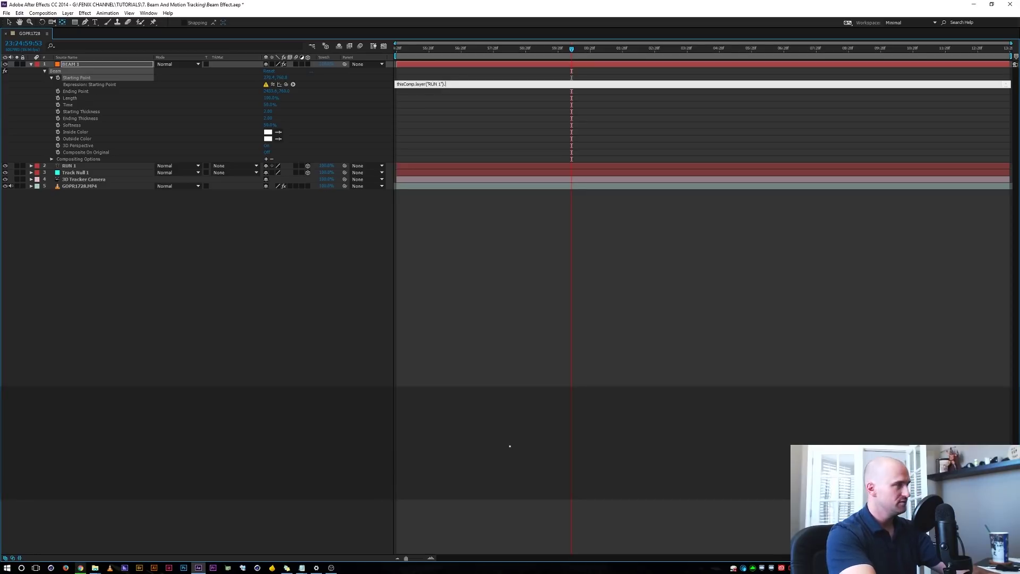
type("toCmo")
key("BackSpace")
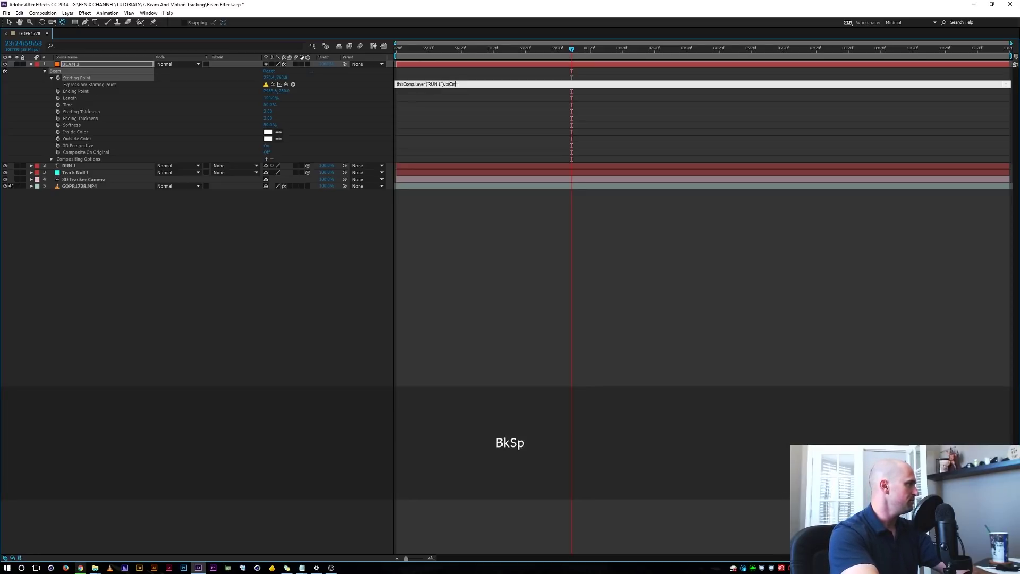
type("omp")
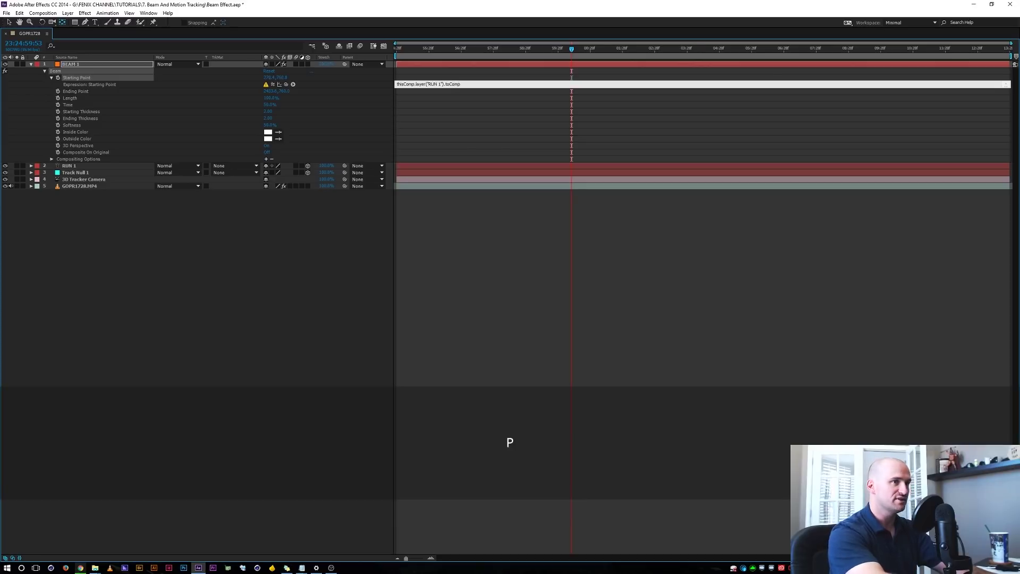
key("shift")
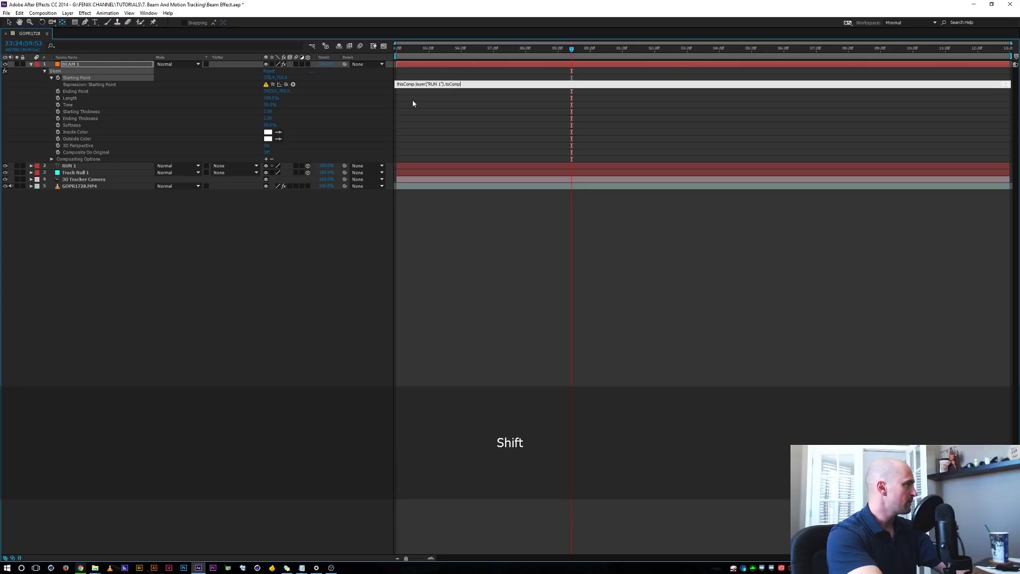
type("(")
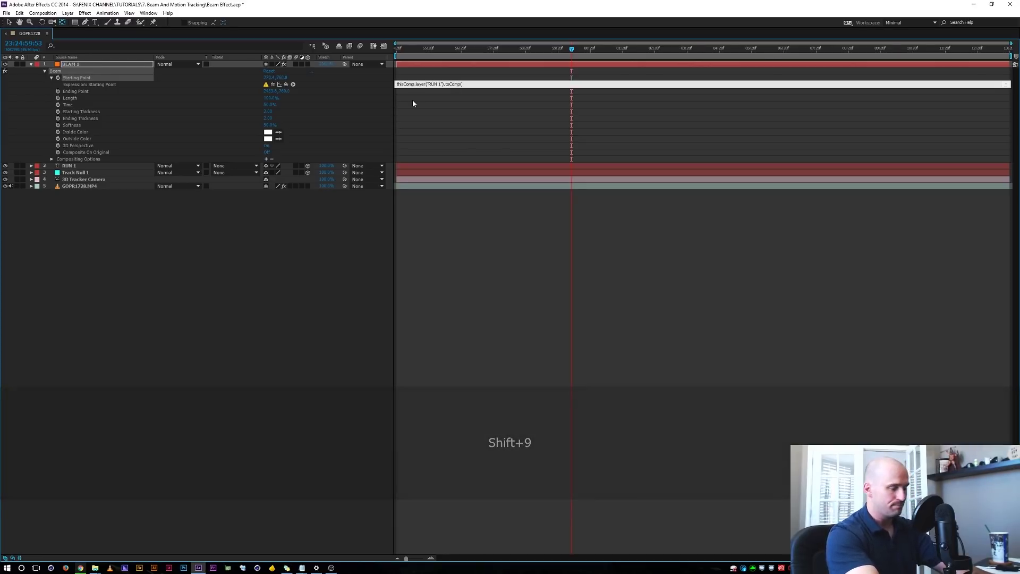
type("[[")
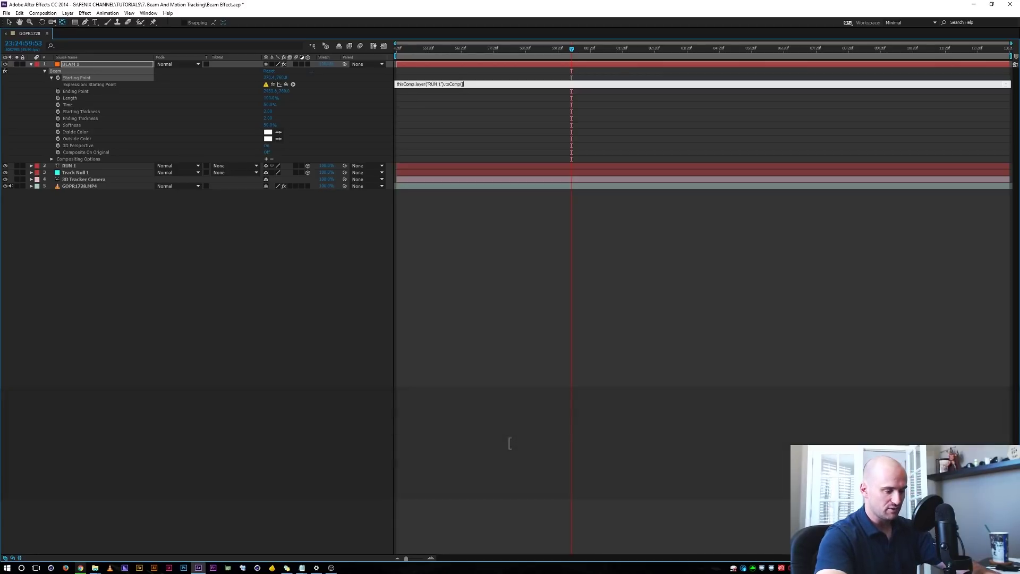
type("0,0,0")
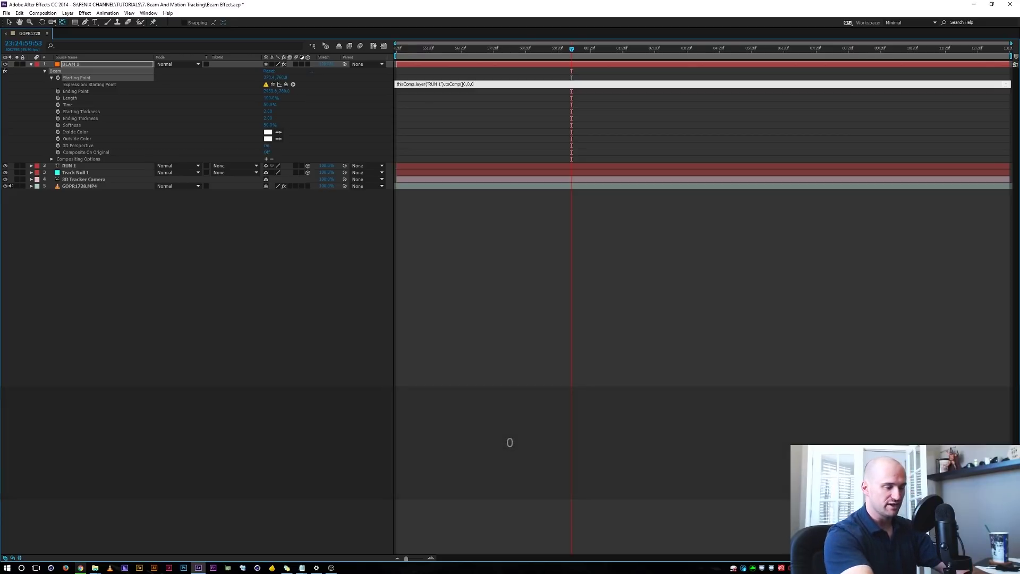
type("])")
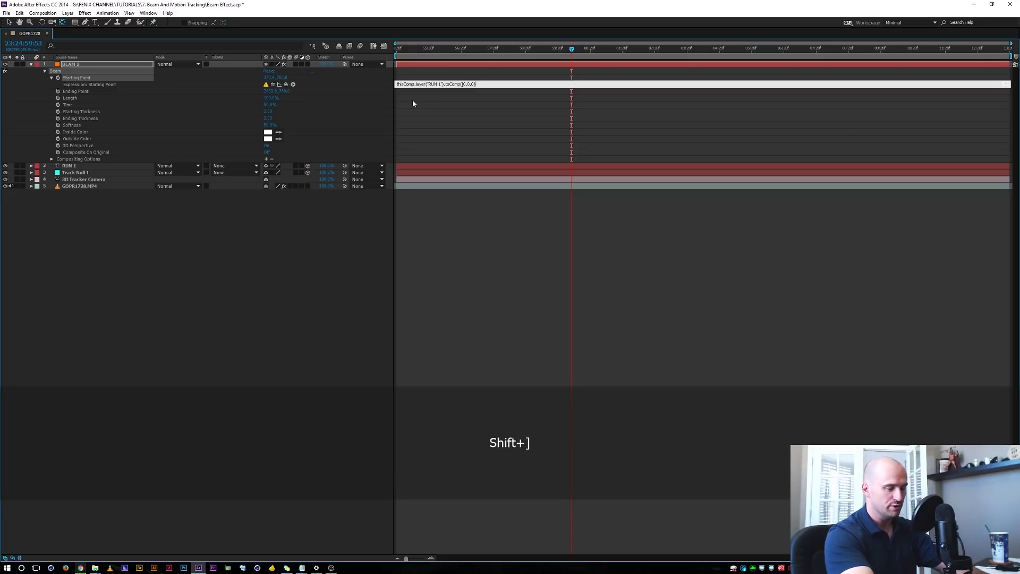
key("BackSpace")
type("])")
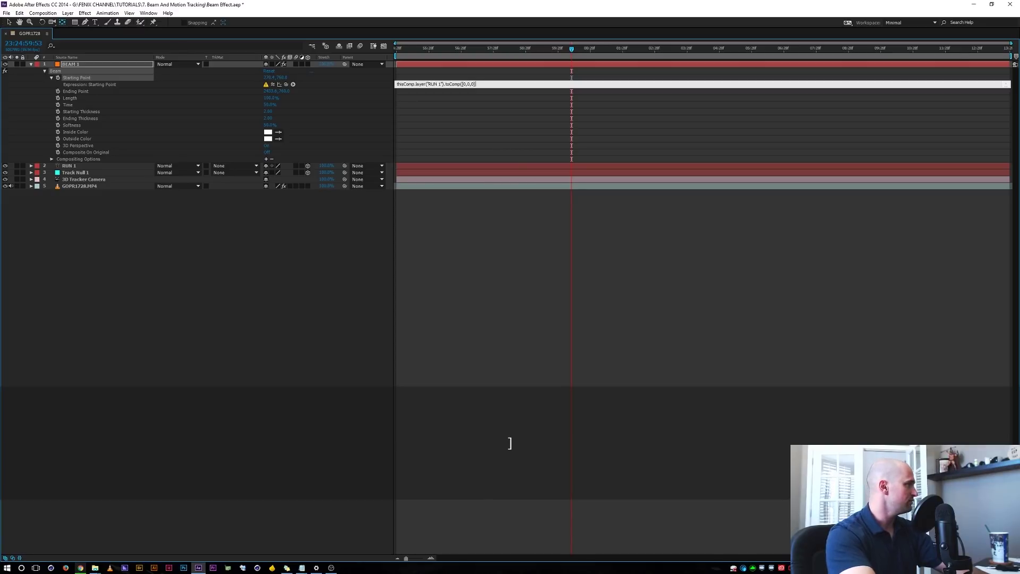
type("))")
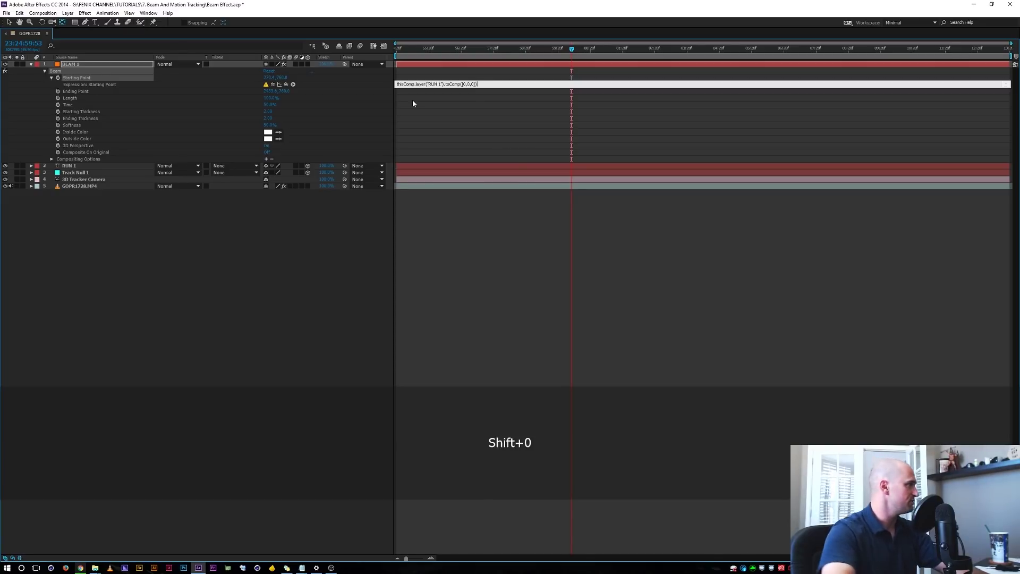
key("KP_Enter")
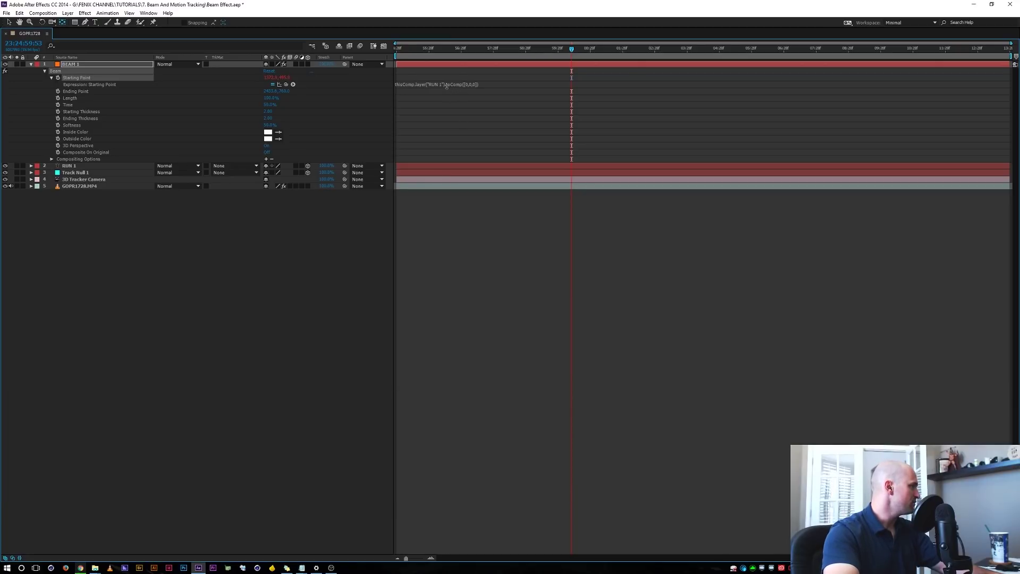
Copy the .toComp([0,0,0]) part of the Starting Point expression
left_click(444, 85)
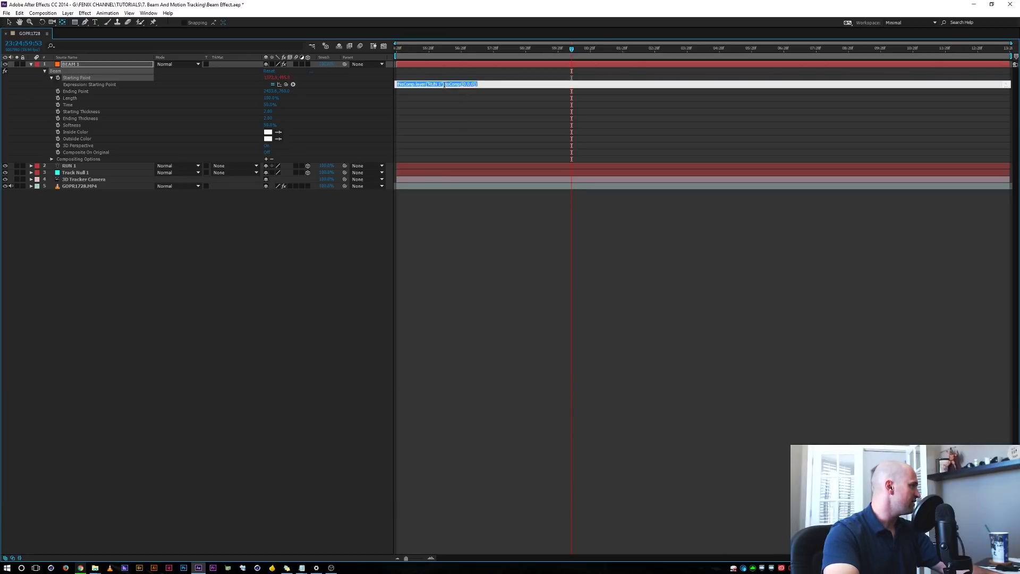
double_click(453, 85)
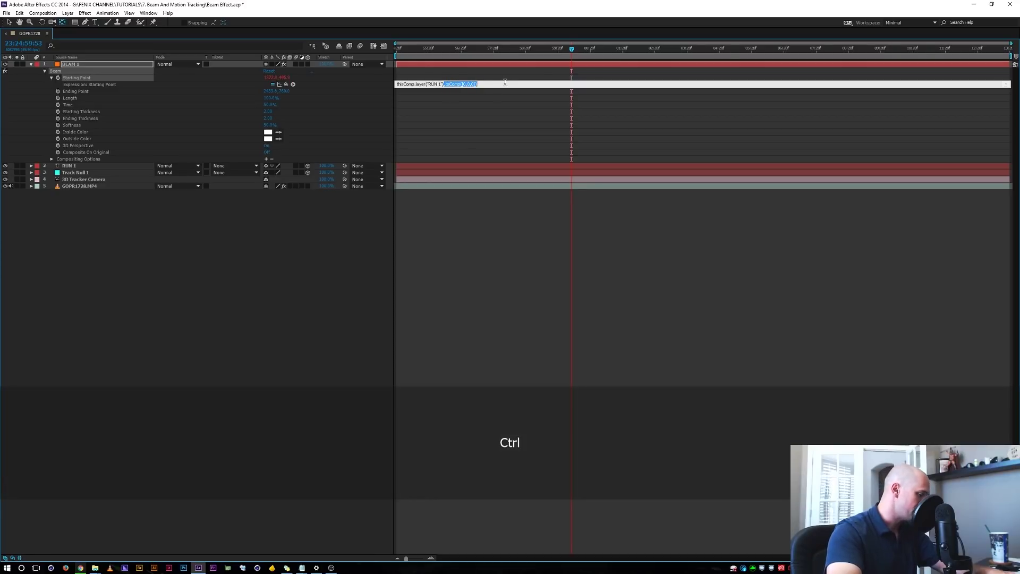
key("ctrl+c")
key("Return")
Restore the full panel layout and preview the footage to check that the beam's start follows the title
key("grave")
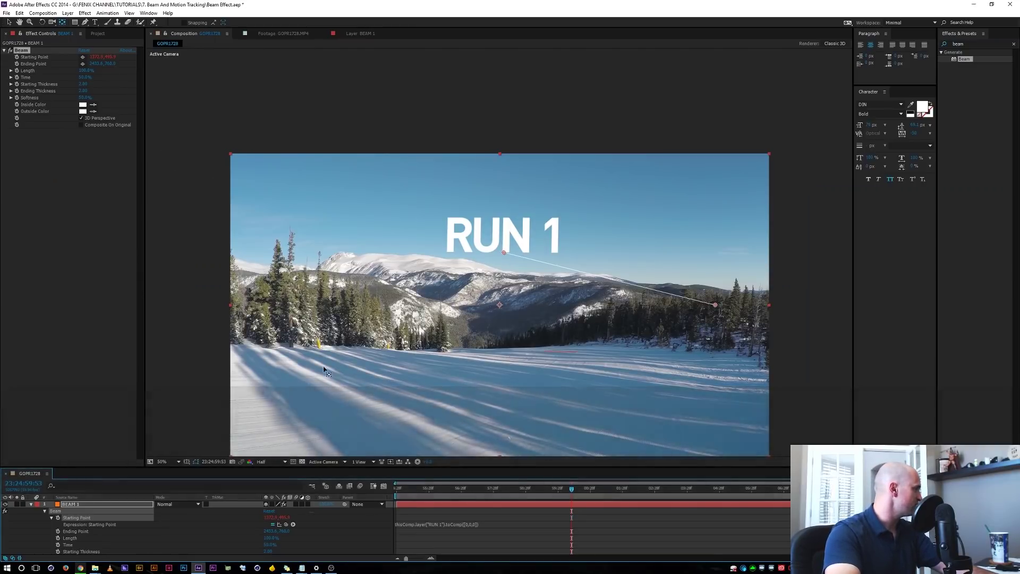
left_click_drag(571, 488, 617, 489)
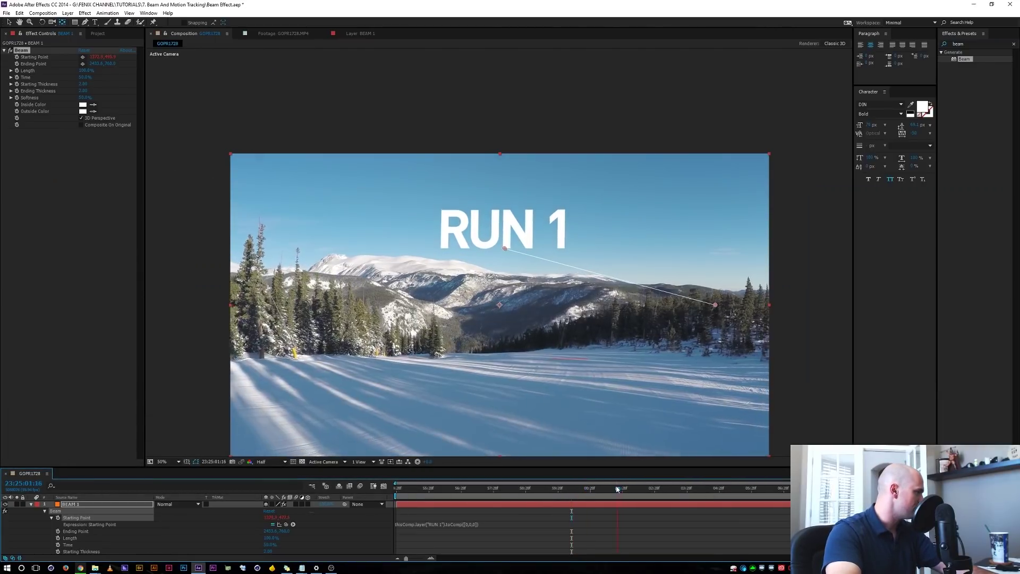
key("space")
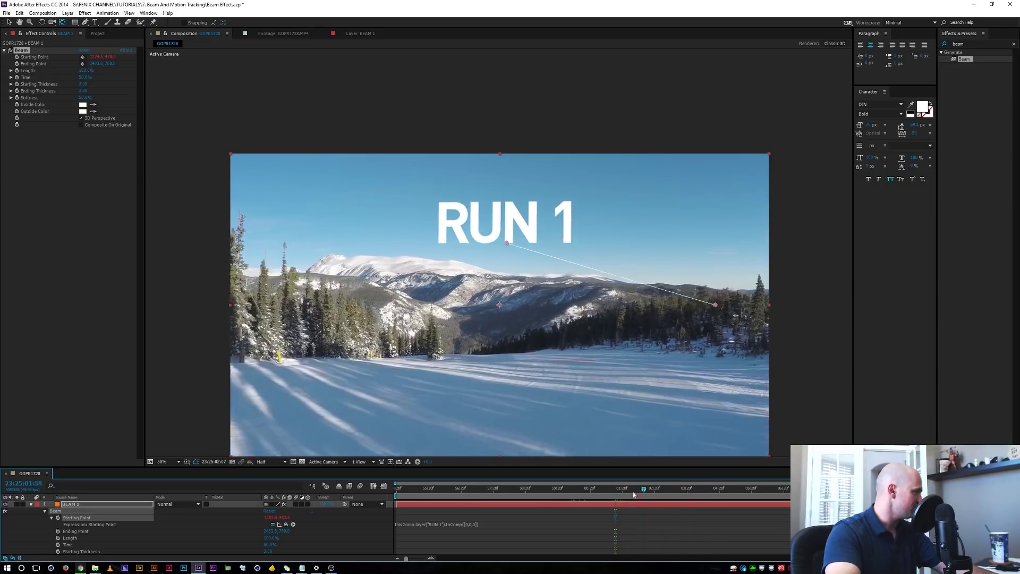
key("space")
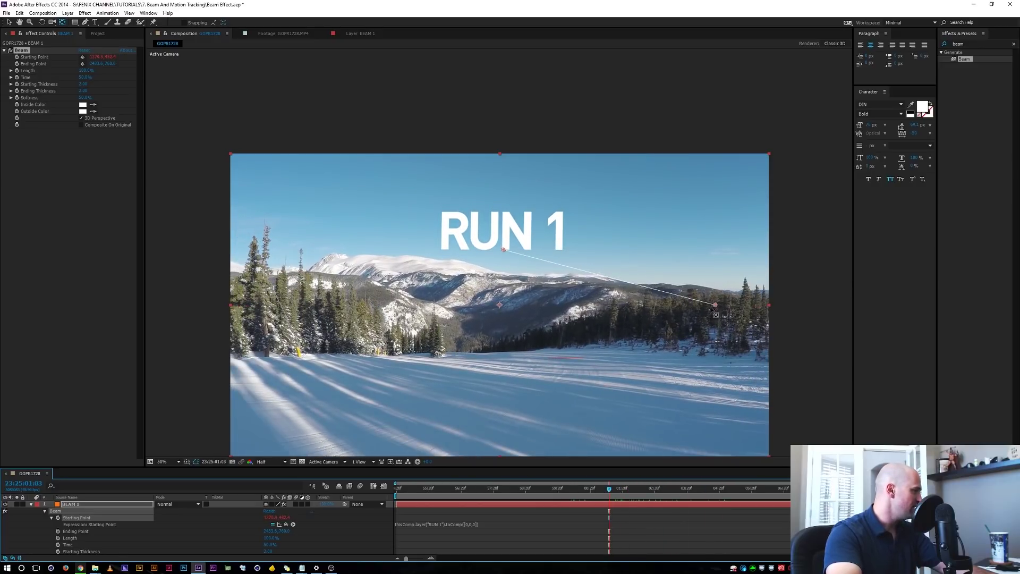
Set the beam's Ending Point expression to thisComp.layer("Track Null 1").toComp([0,0,0]), reusing the copied text
key("grave")
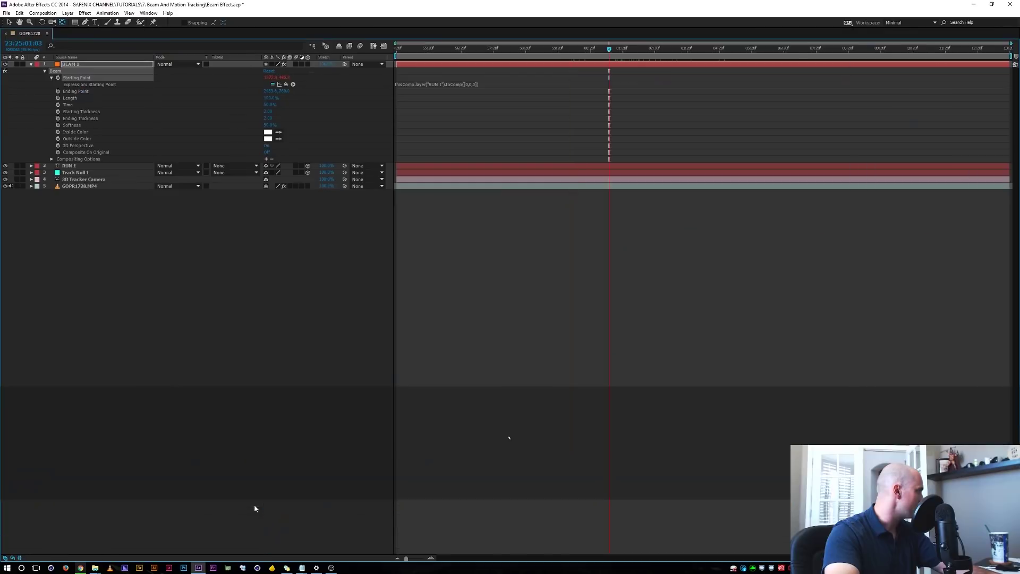
left_click(51, 78)
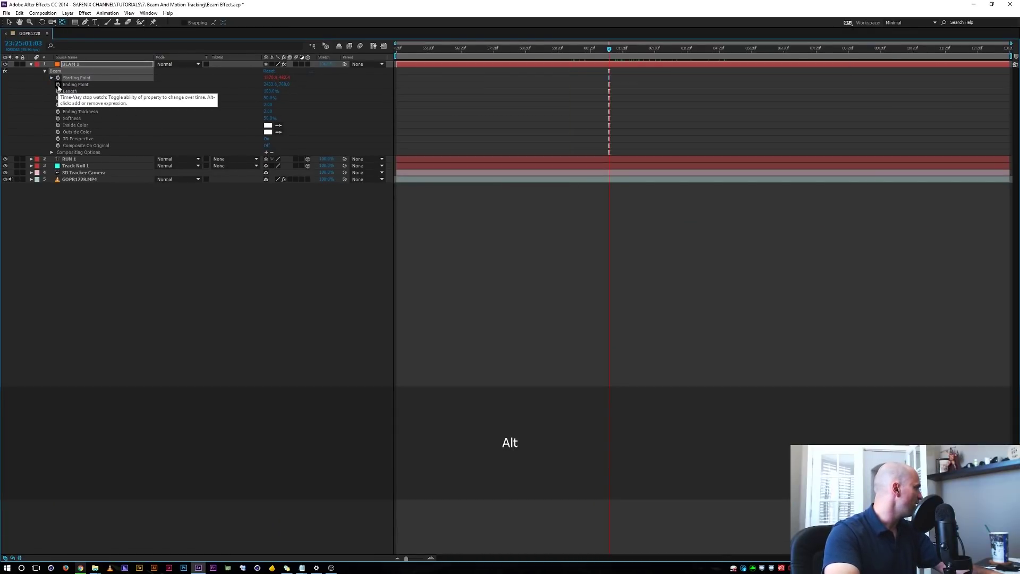
left_click(58, 85, "alt")
left_click_drag(285, 91, 83, 177)
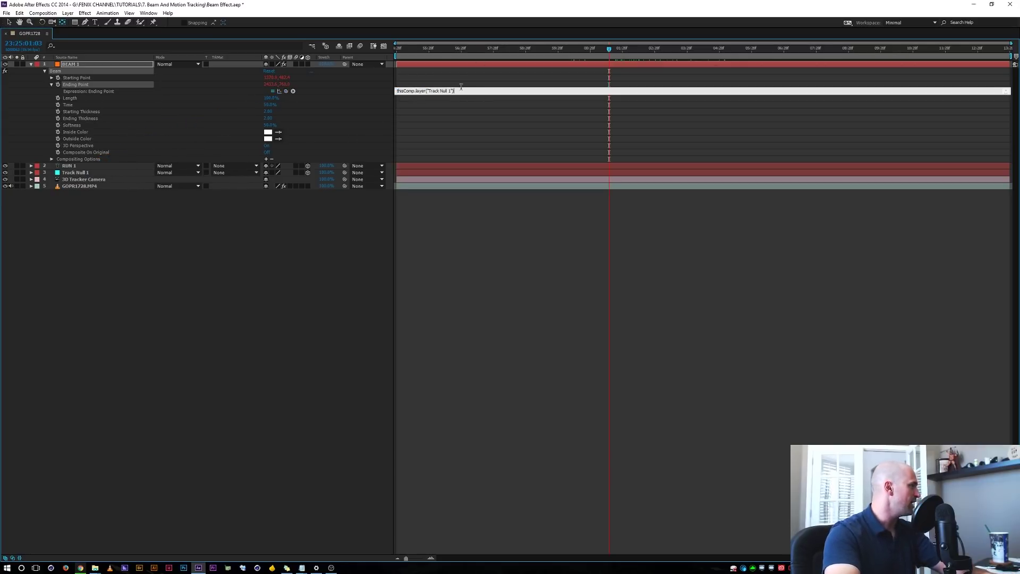
key("ctrl")
key("ctrl+v")
key("Return")
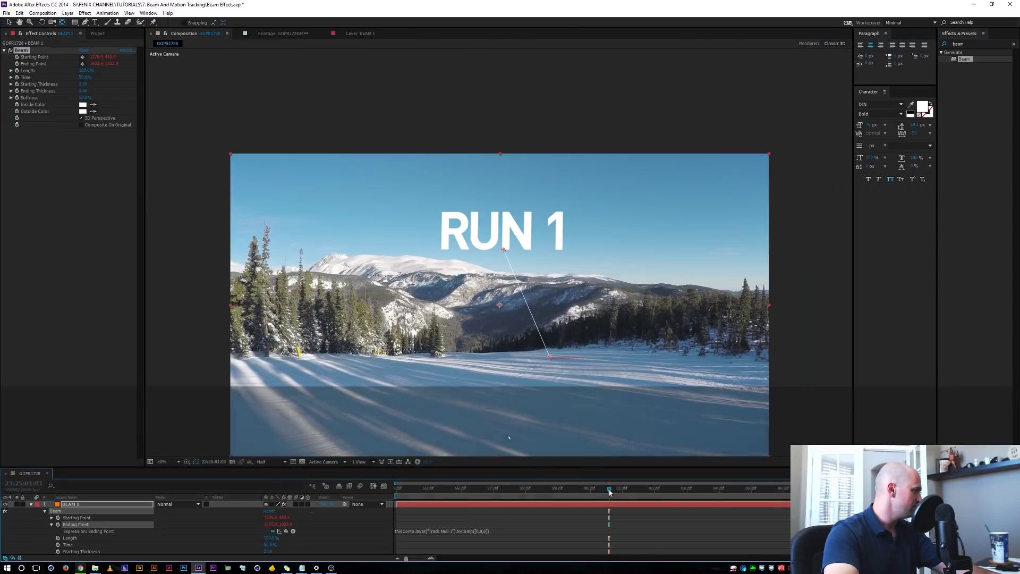
Hide the layer controls and preview the footage to check the beam's tracking at both ends, returning to 23:24:59:49
mouse_move(609, 487)
left_mouse_down()
mouse_move(474, 489)
mouse_move(712, 493)
mouse_move(626, 487)
left_mouse_up()
key("ctrl+shift+h")
key("space")
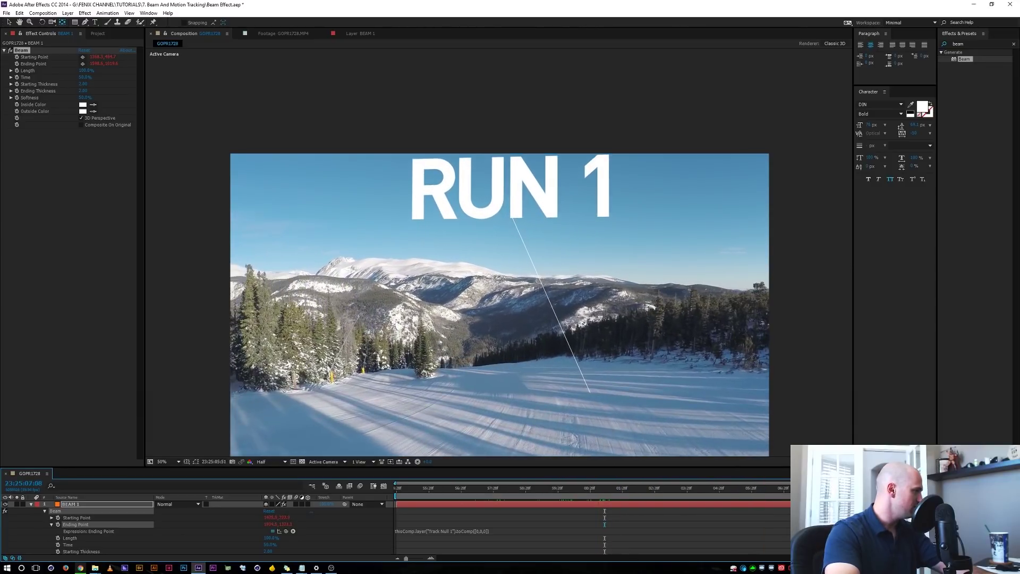
left_click(567, 487)
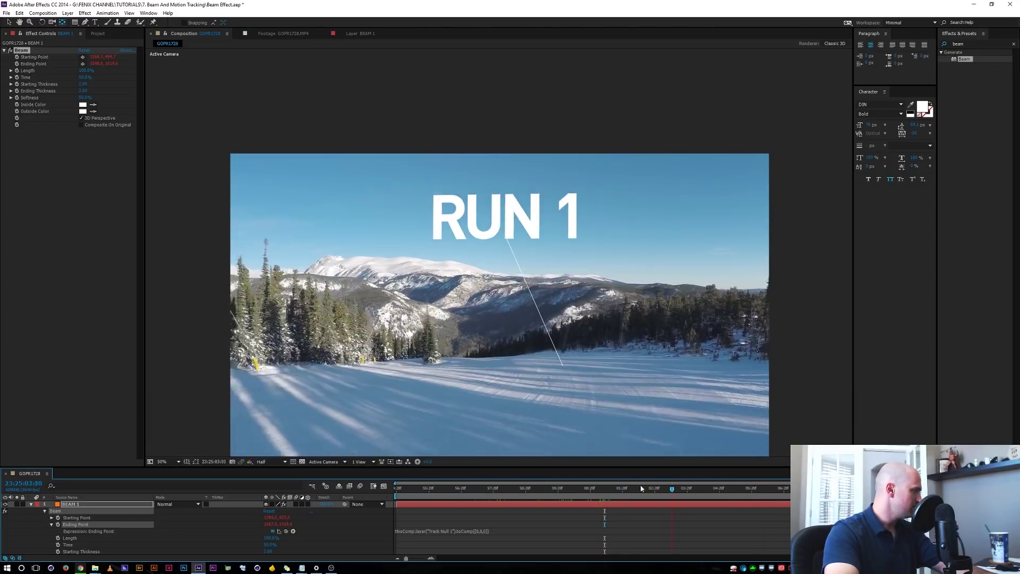
left_click_drag(568, 486, 572, 487)
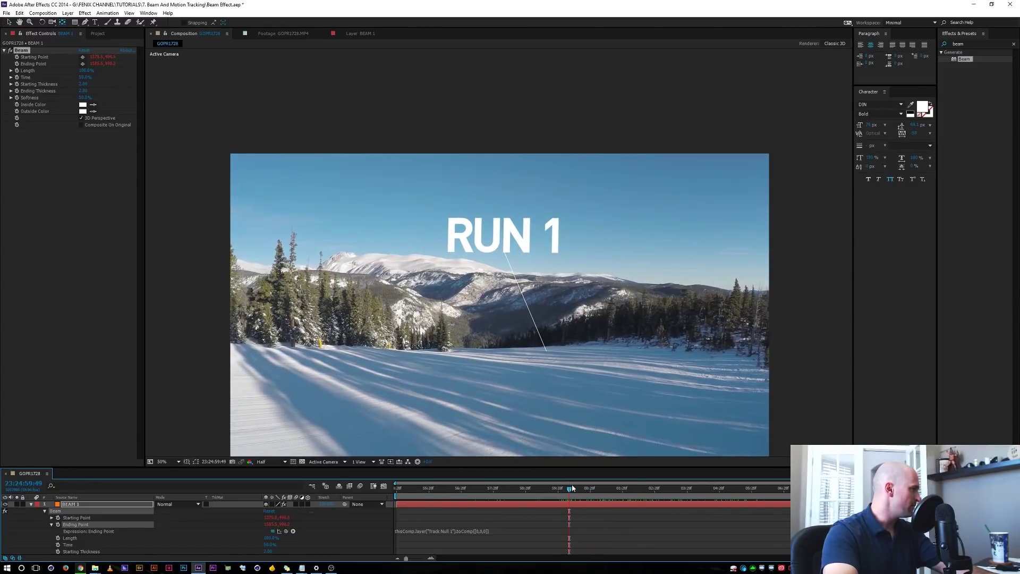
Collapse the BEAM 1 layer's properties and select the RUN 1 layer
left_click(31, 505)
left_click(111, 542)
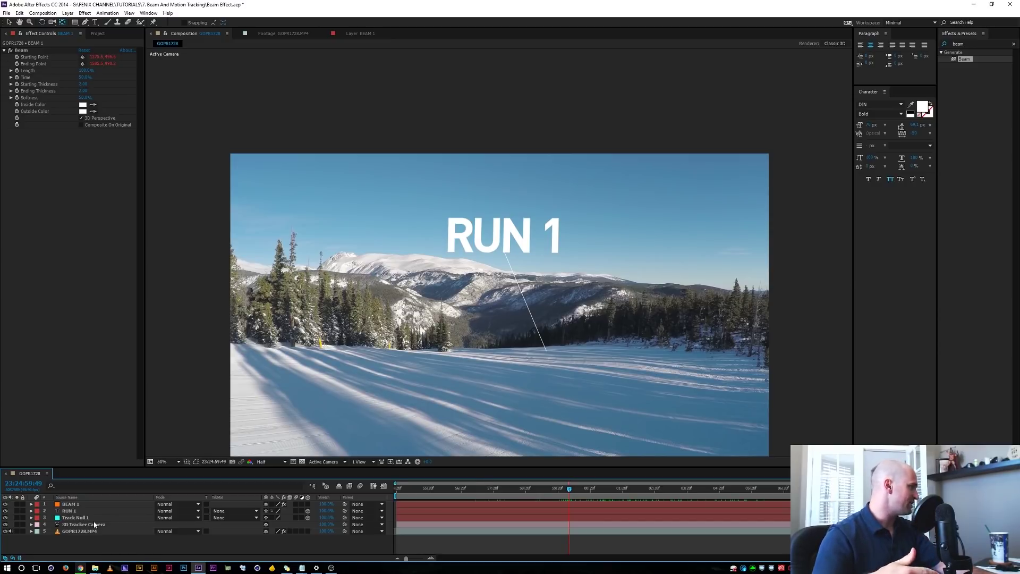
left_click(75, 507)
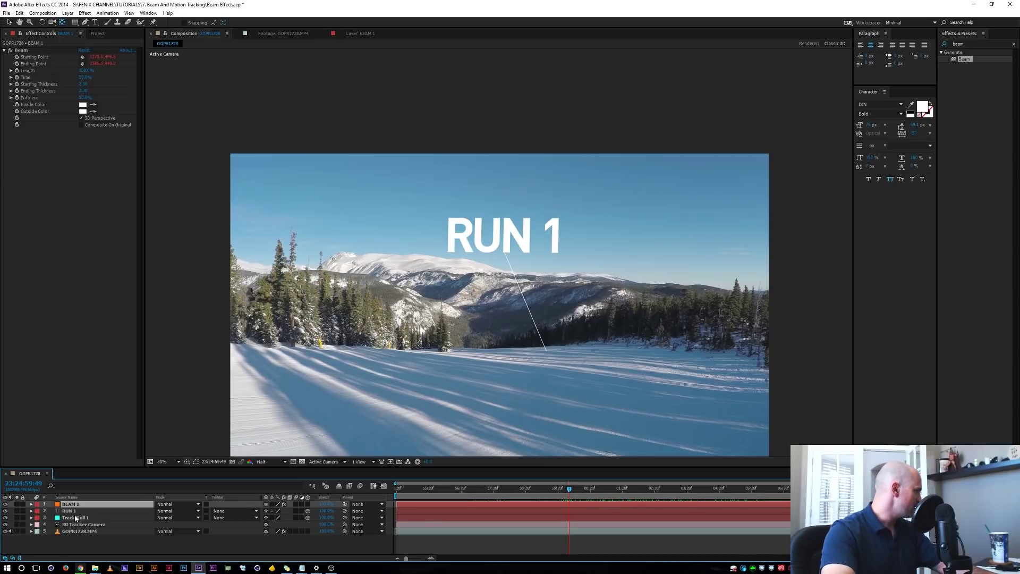
left_click(69, 511)
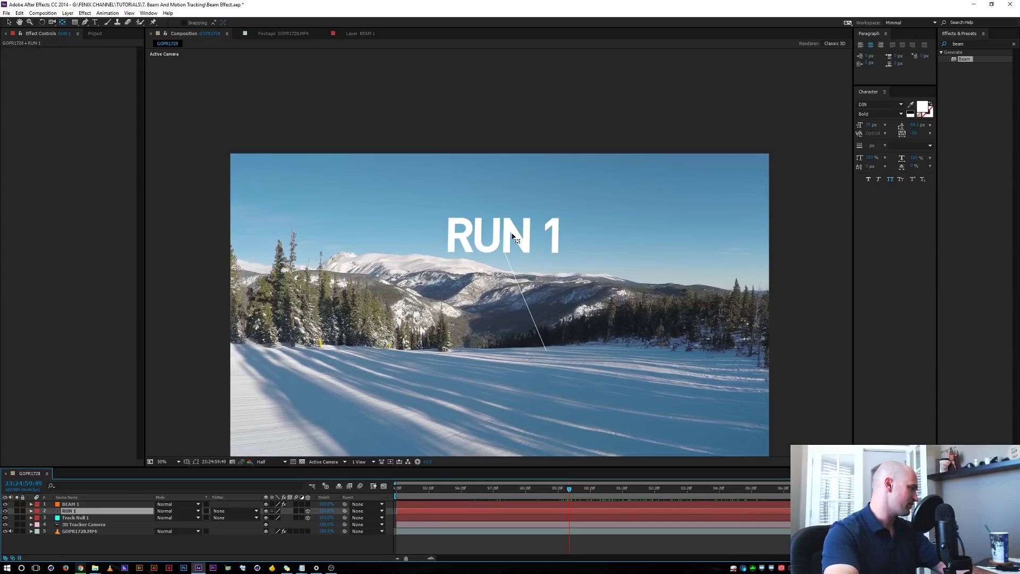
Turn the RUN 1 title into a 2D layer, reset its Position and place it over the sky at the frame's upper left
key("v")
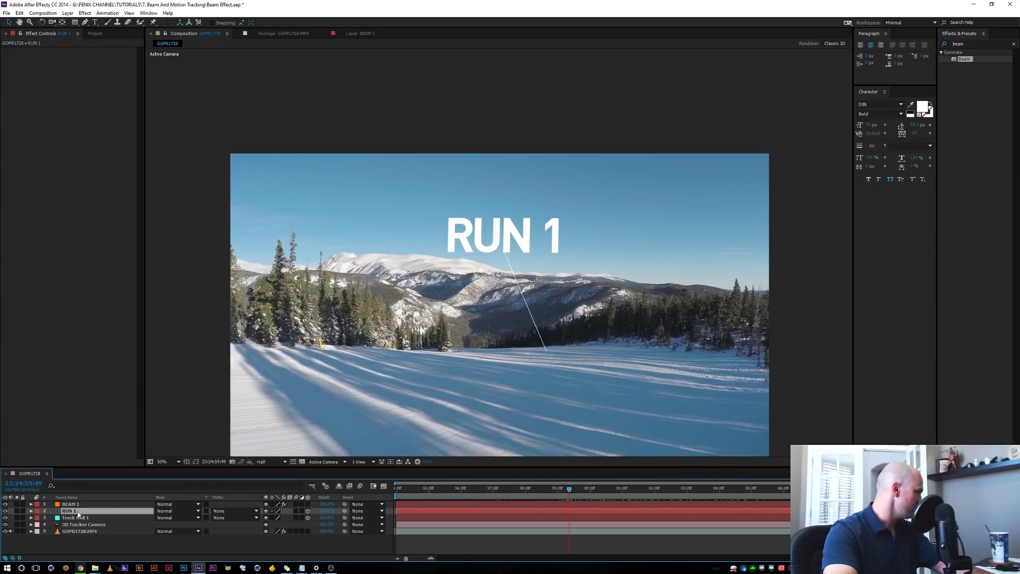
left_click(308, 511)
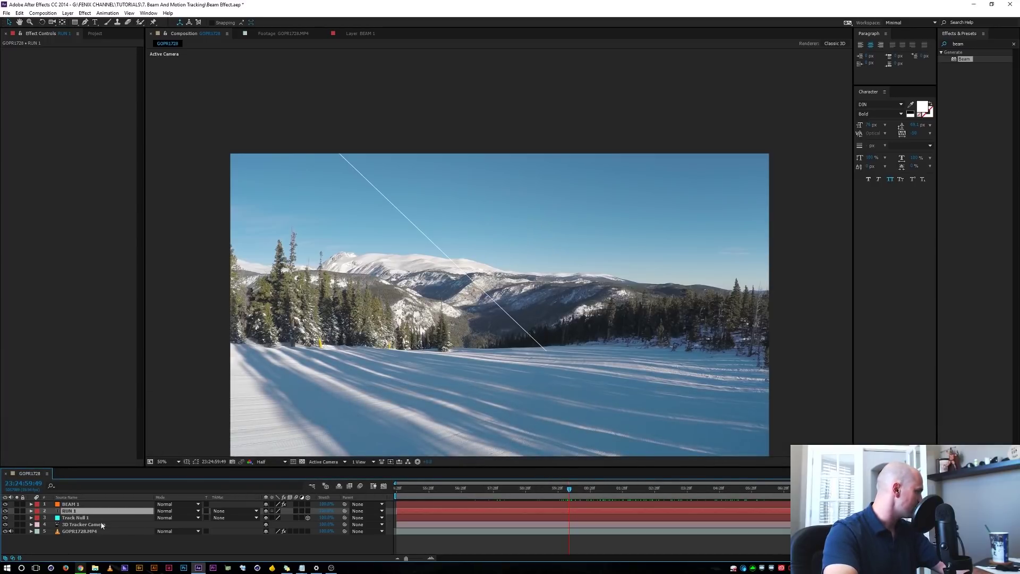
key("p")
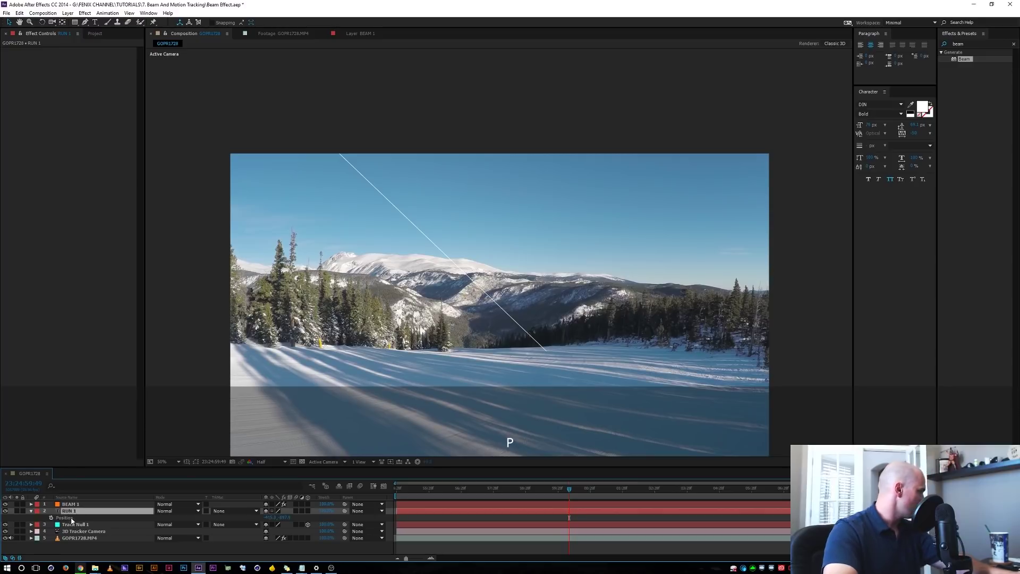
right_click(71, 518)
left_click(88, 510)
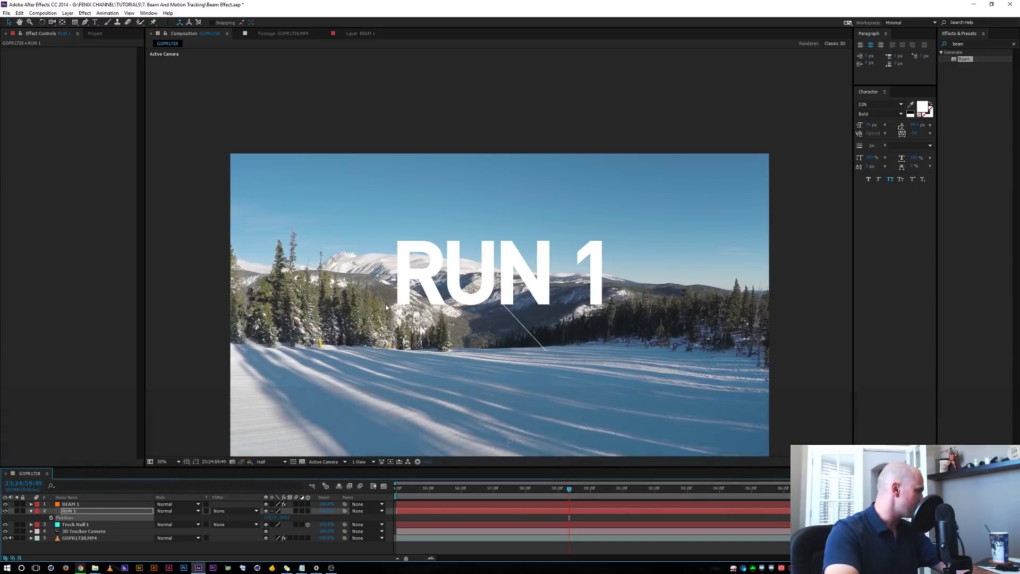
left_click_drag(479, 279, 346, 213)
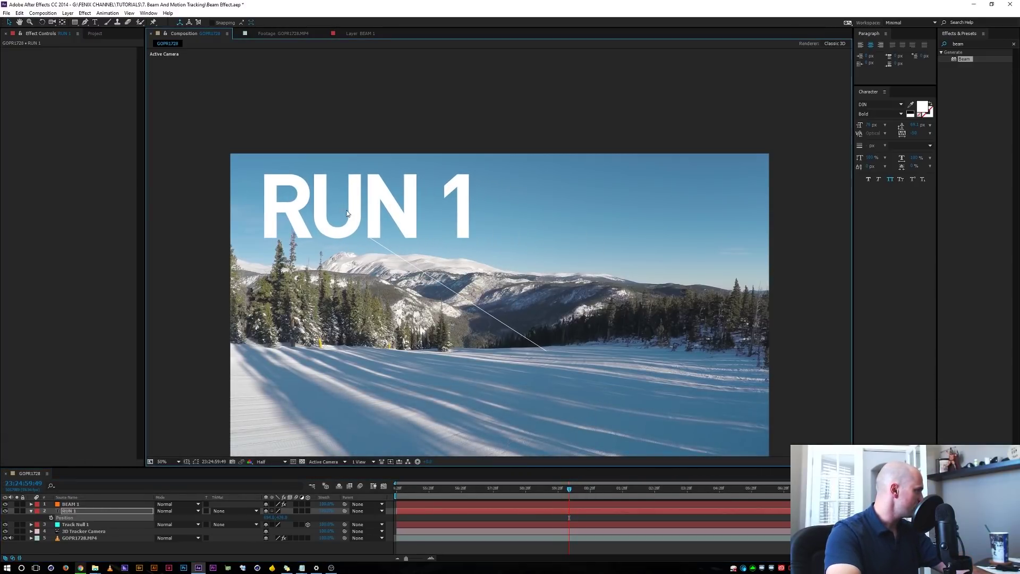
Scrub through the footage to check the beam between the 2D title and the snow, ending at 23:24:59:24
left_click_drag(569, 489, 818, 497)
left_click_drag(682, 485, 572, 488)
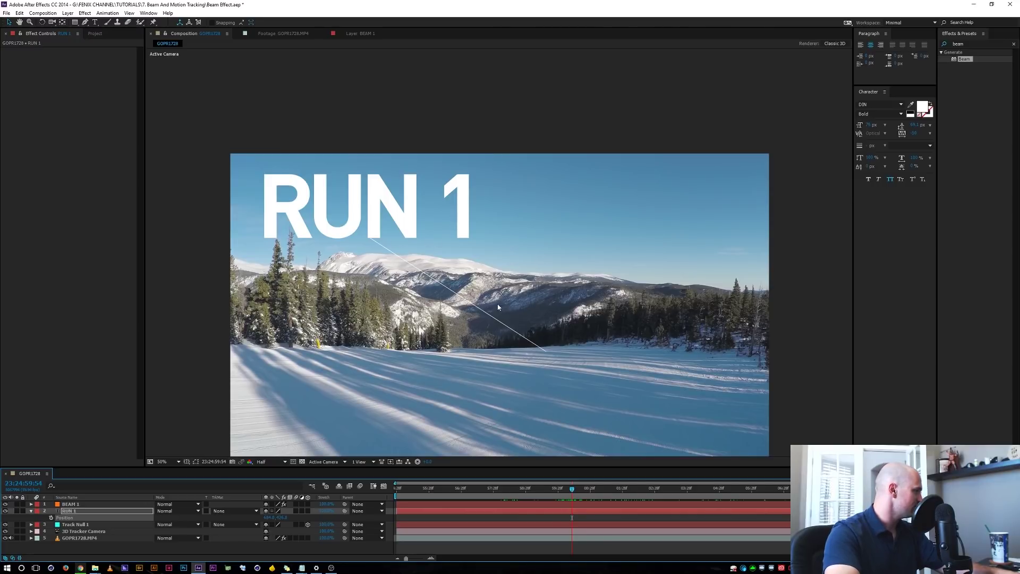
key("shift+Page_Up")
key("shift+Page_Up")
key("shift+Page_Up")
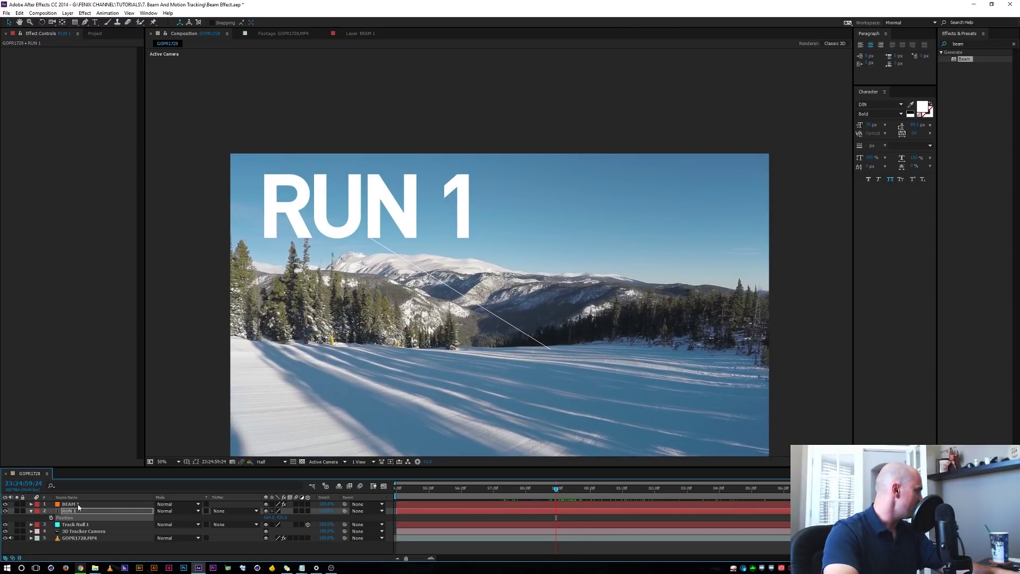
Solo the BEAM 1 layer and try out different Length and Time values for the beam, undoing each trial
left_click(78, 505)
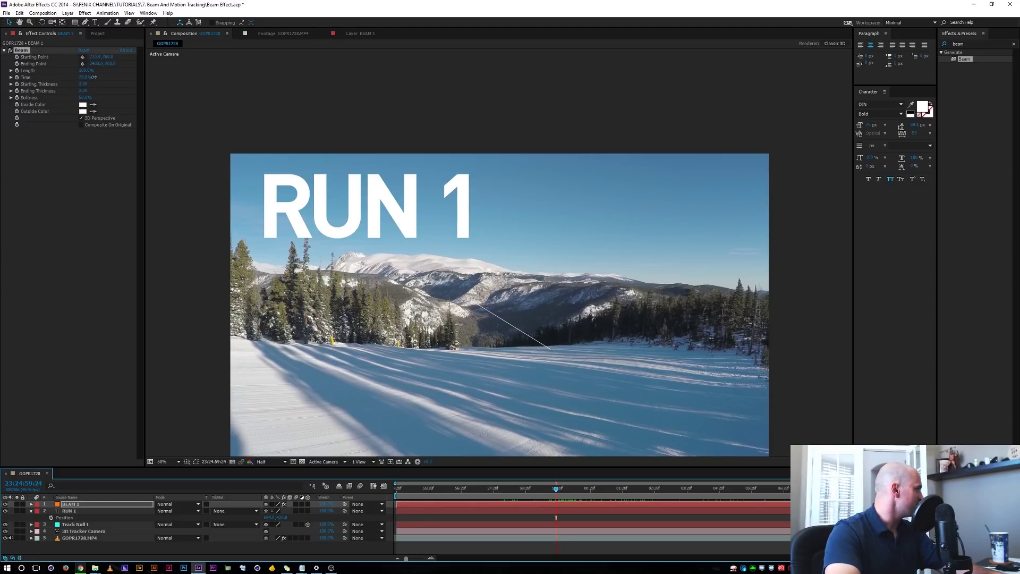
key("ctrl+z")
left_click(17, 503)
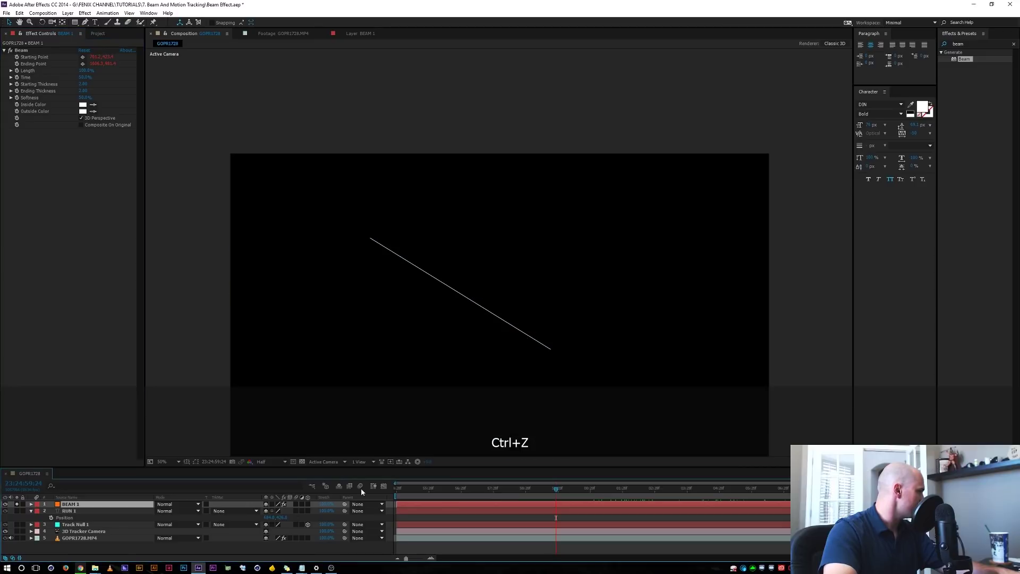
key("ctrl+z")
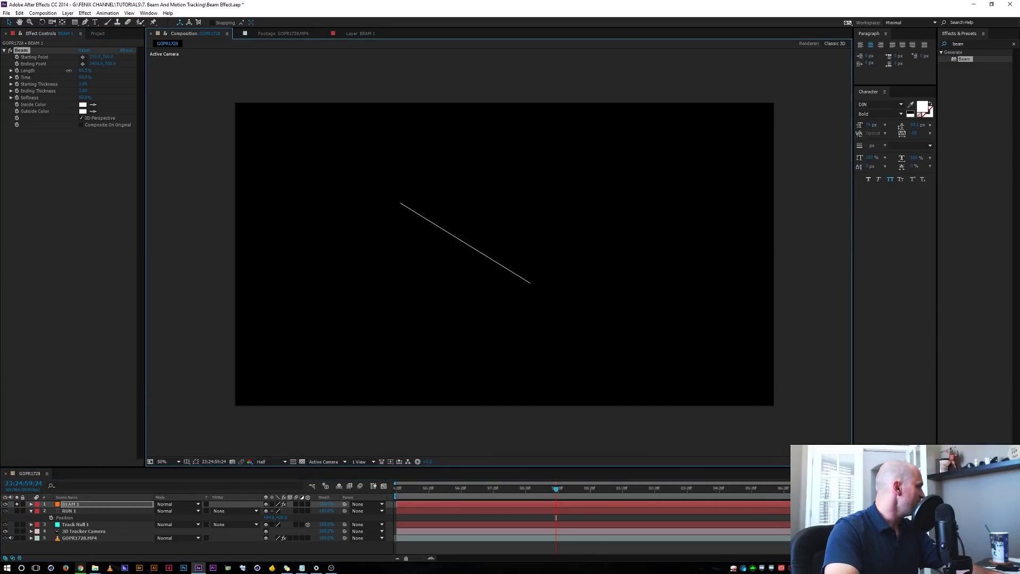
left_click_drag(109, 74, 66, 72)
key("ctrl+z")
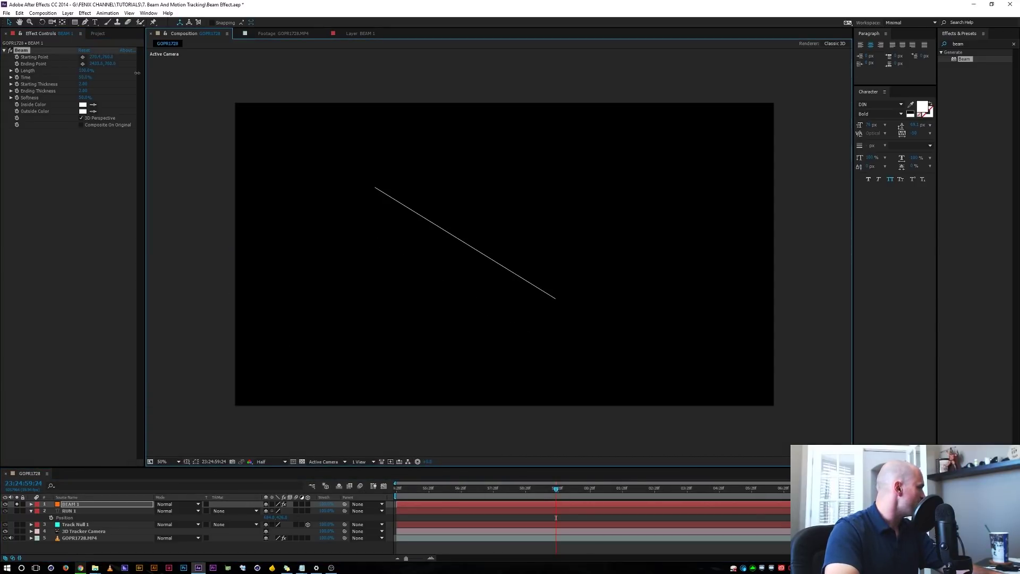
left_click(105, 98)
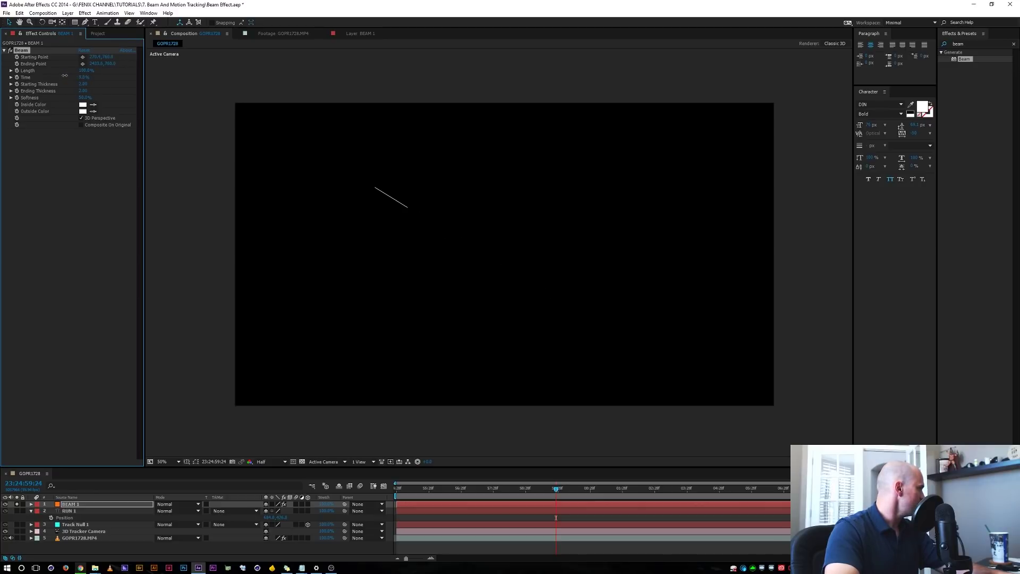
left_click_drag(61, 75, 63, 76)
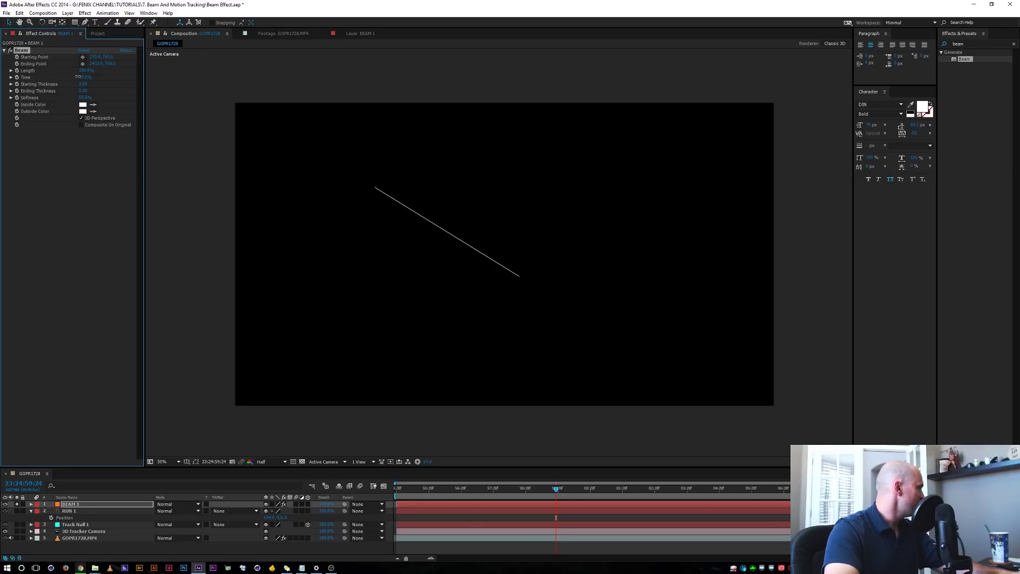
key("ctrl+z")
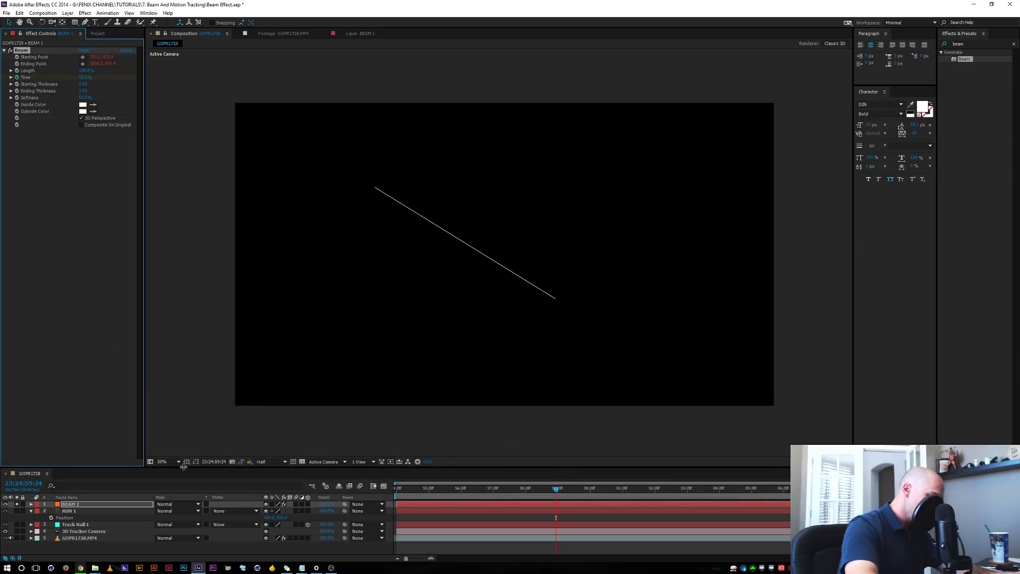
Set a keyframe of 0% for the beam's Time at 23:24:58:44
key("shift+Page_Up")
key("shift+Page_Up")
key("shift+Page_Up")
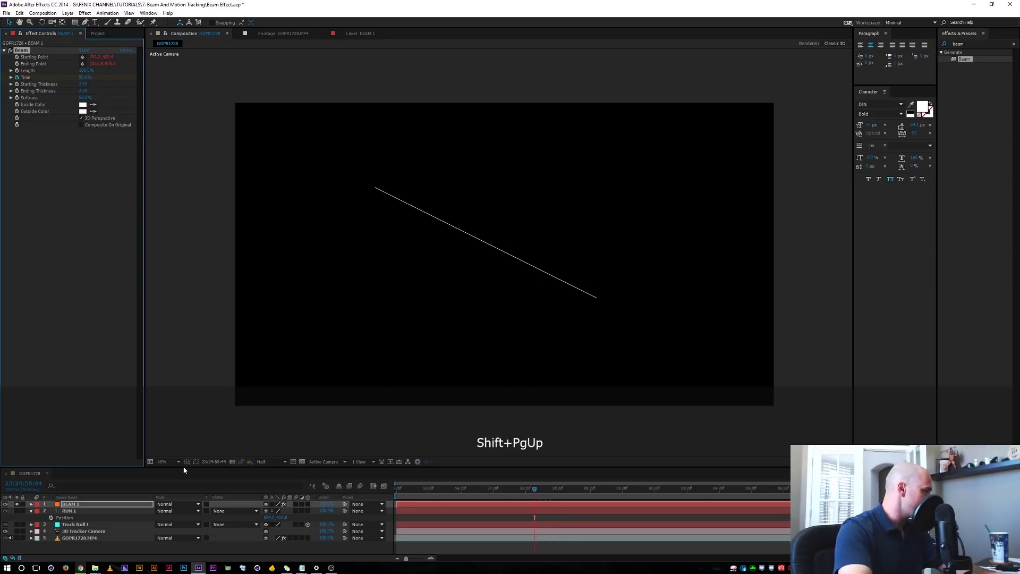
left_click(82, 77)
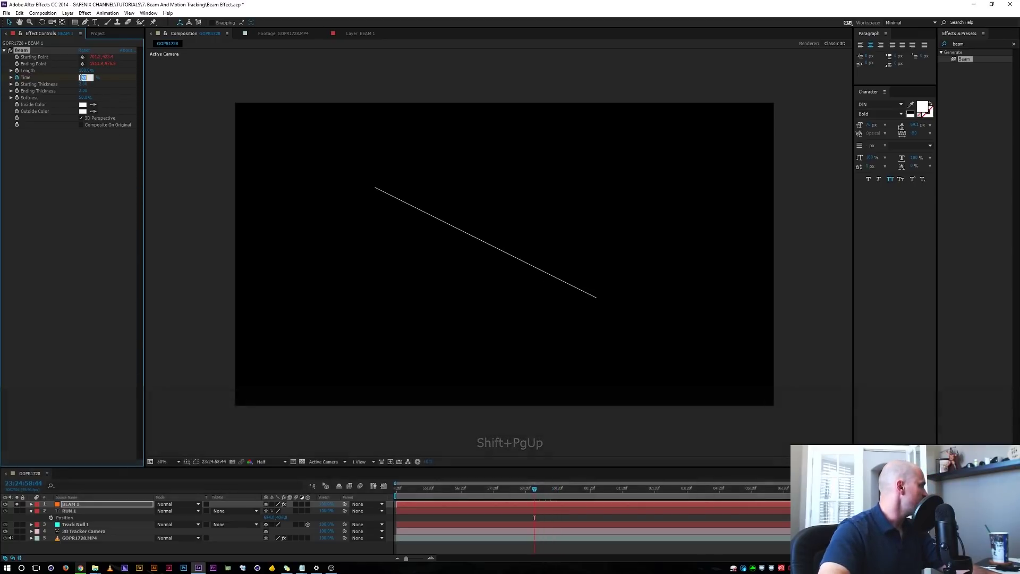
type("0")
key("Return")
Apply Easy Ease to both of the beam's Time keyframes, then collapse and unsolo the BEAM 1 layer
key("u")
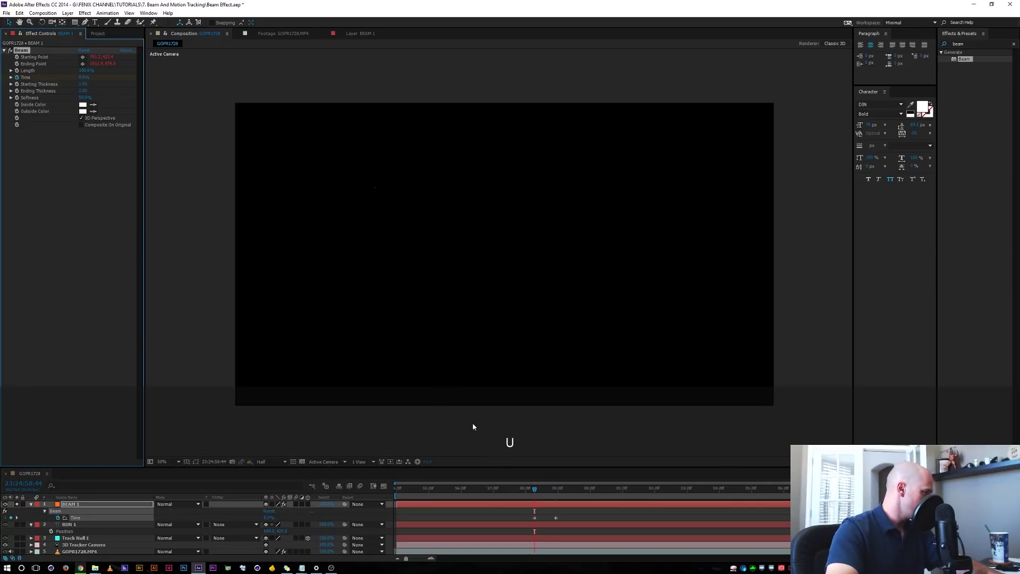
left_click_drag(534, 513, 566, 517)
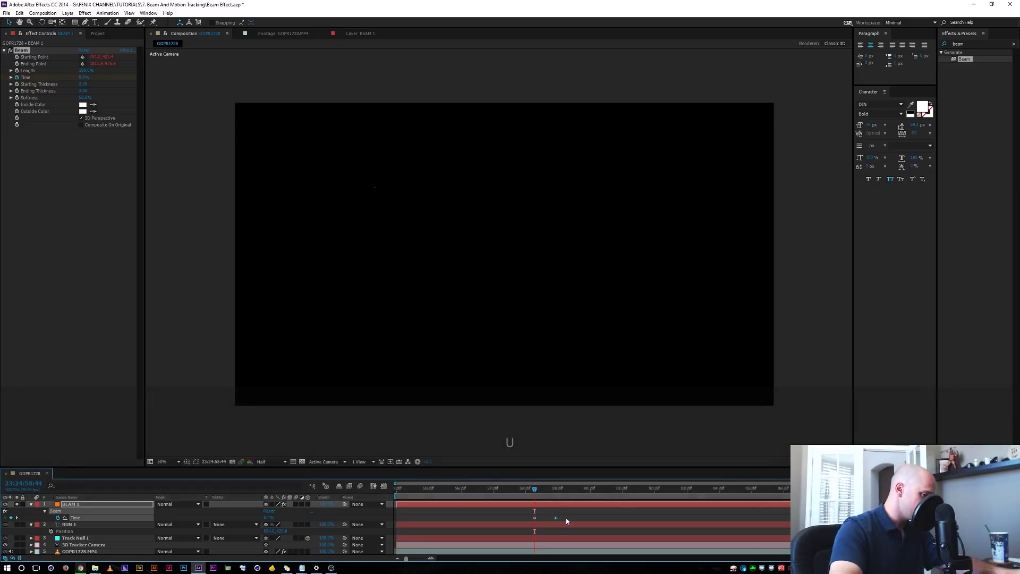
key("F9")
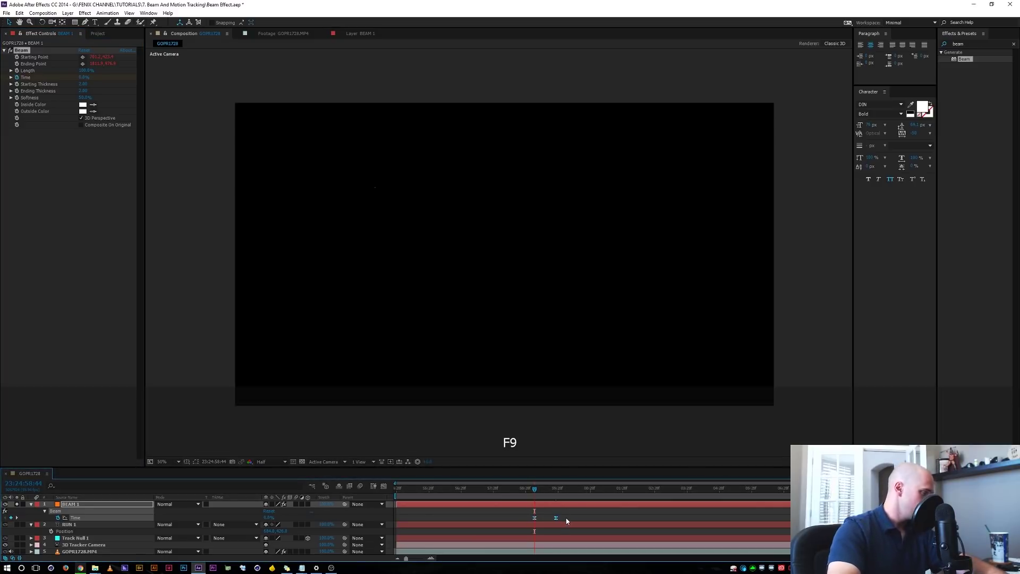
left_click(31, 504)
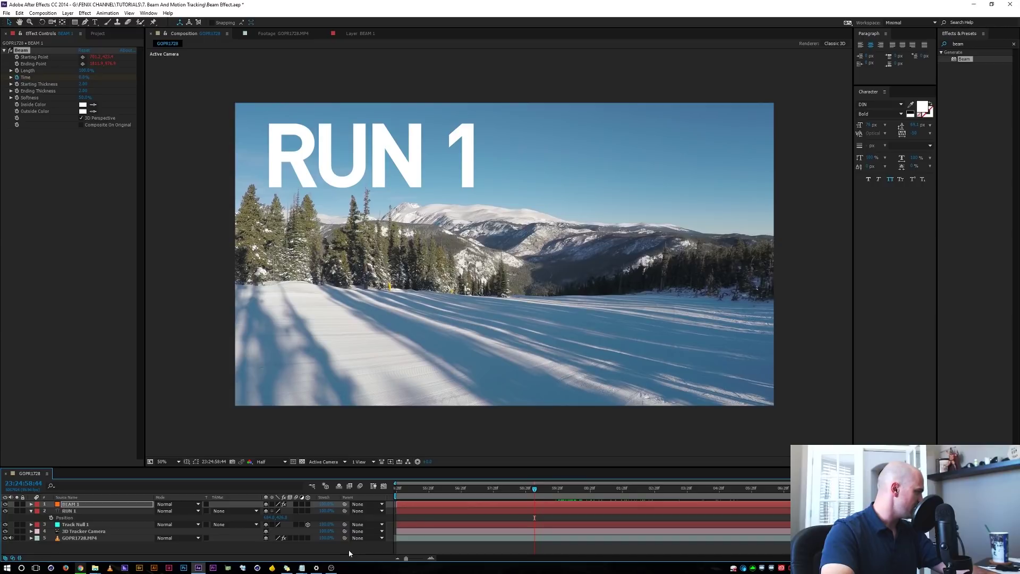
Preview the footage from 23:24:58:44 to check how the beam draws on from the title
left_click(348, 550)
key("KP_0")
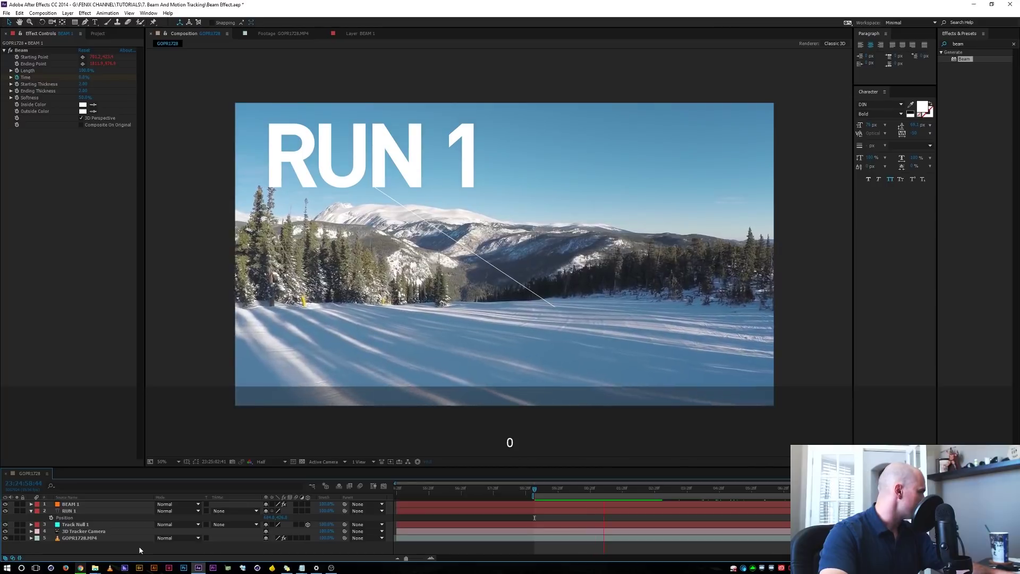
key("space")
Collapse and hide the RUN 1 layer, hide BEAM 1, and go to the start of the footage
left_click(31, 511)
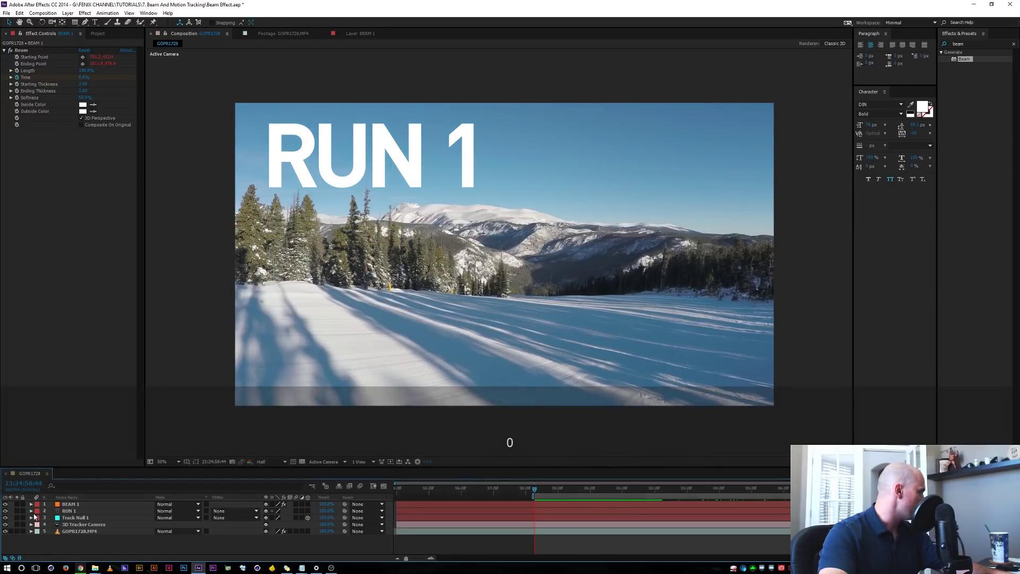
left_click(439, 488)
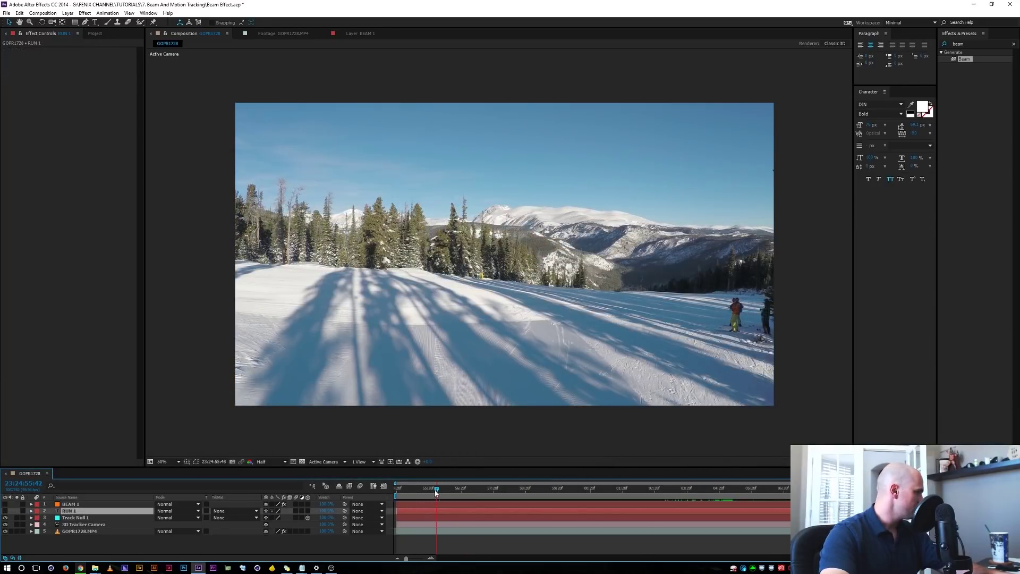
left_click_drag(407, 490, 388, 490)
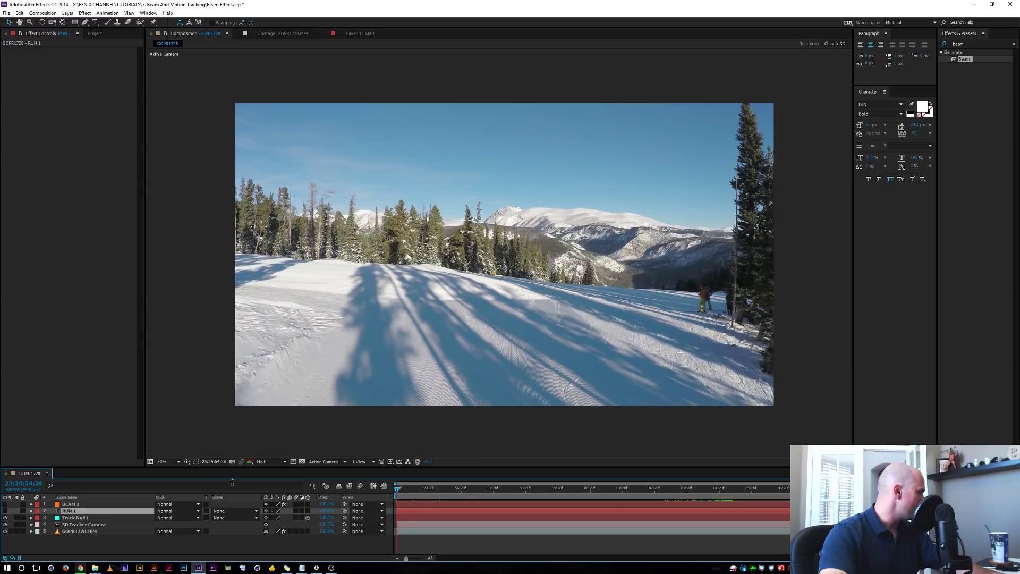
Show the 3D Camera Tracker points on GOPR1728.MP4 and create a null from the point on the skier beside the tall tree
left_click(76, 531)
key("e")
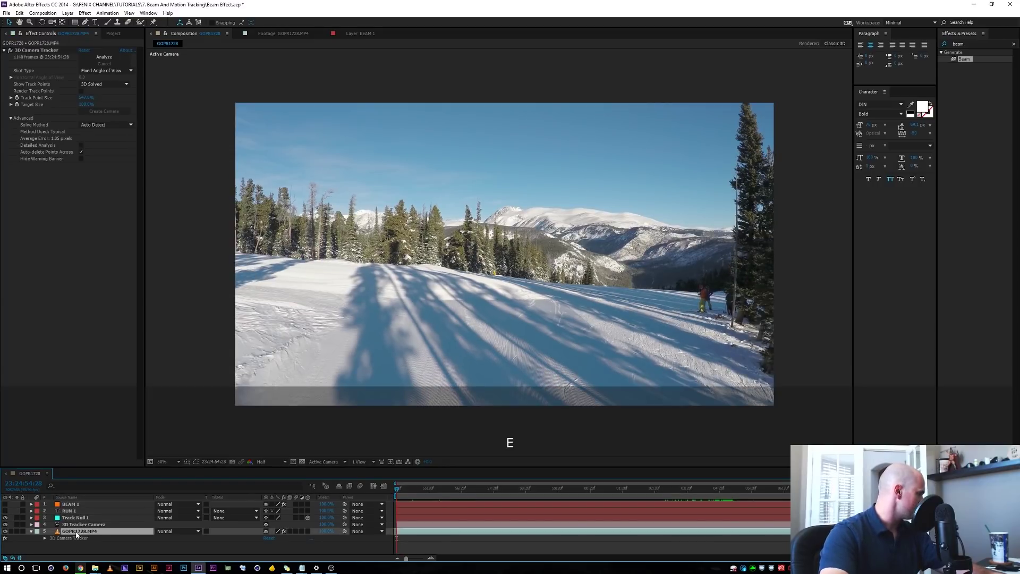
left_click(69, 538)
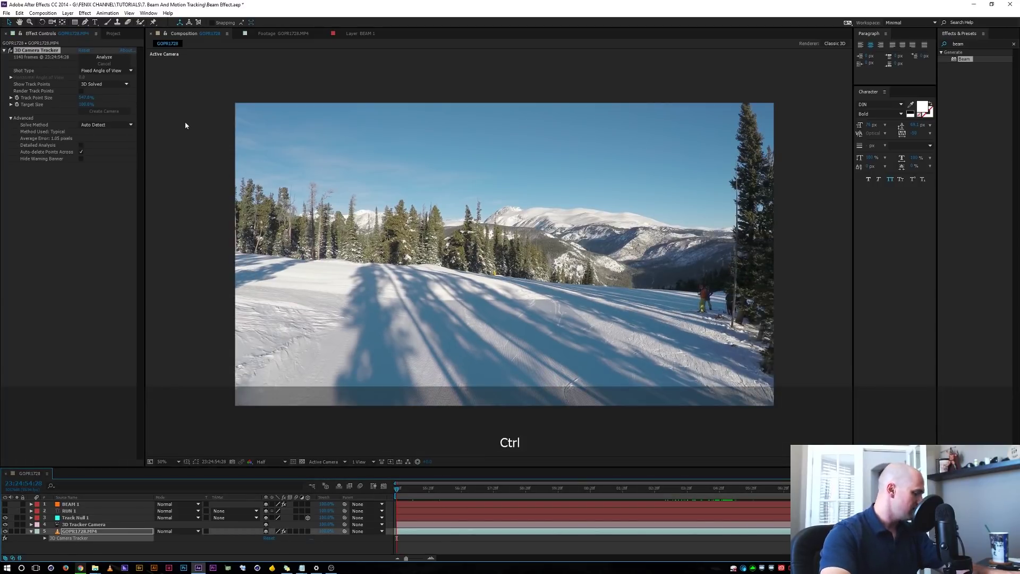
key("shift+ctrl+h")
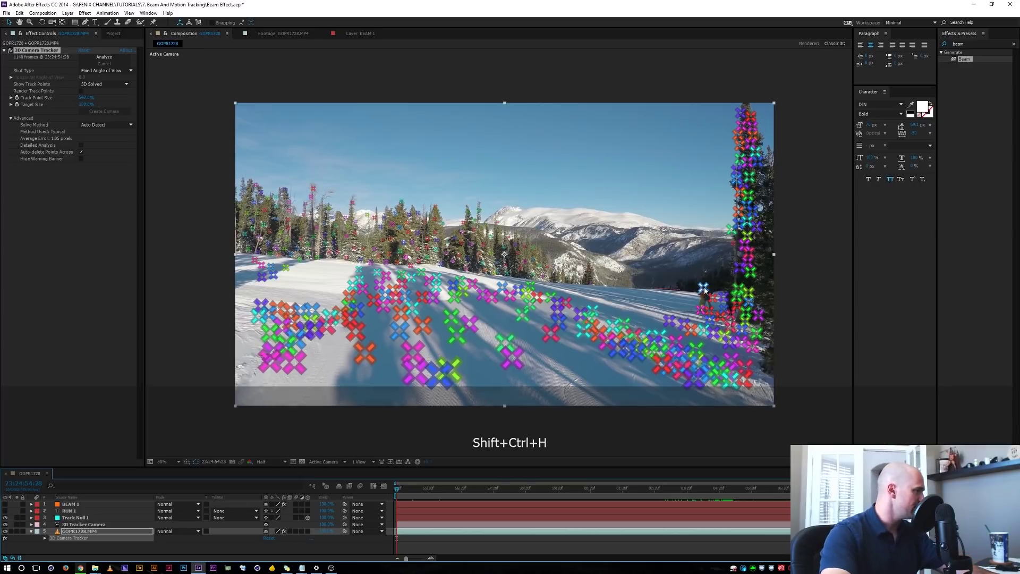
right_click(704, 290)
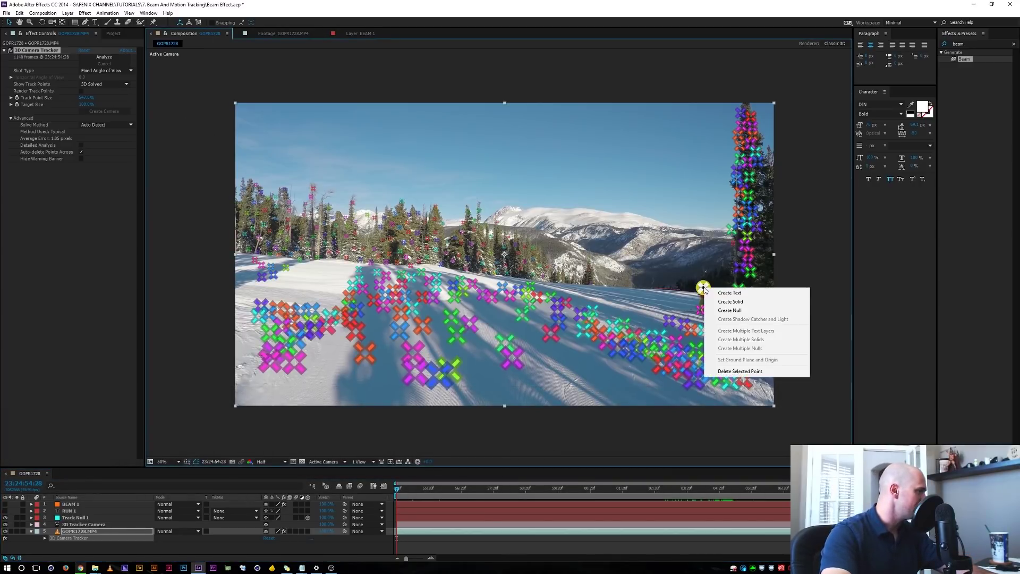
left_click(730, 310)
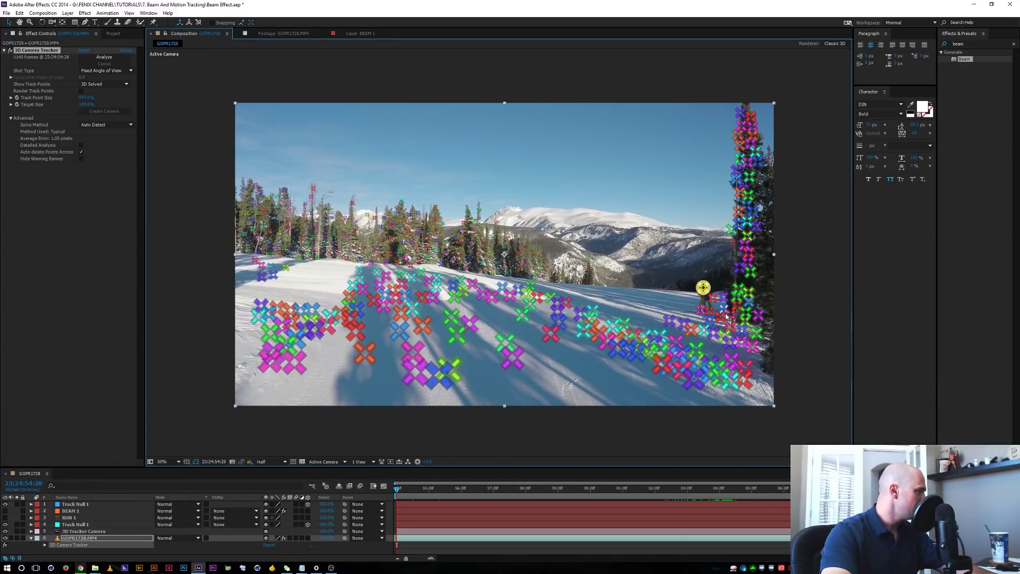
Rename the new track null as DUDES
left_click(77, 503)
key("Return")
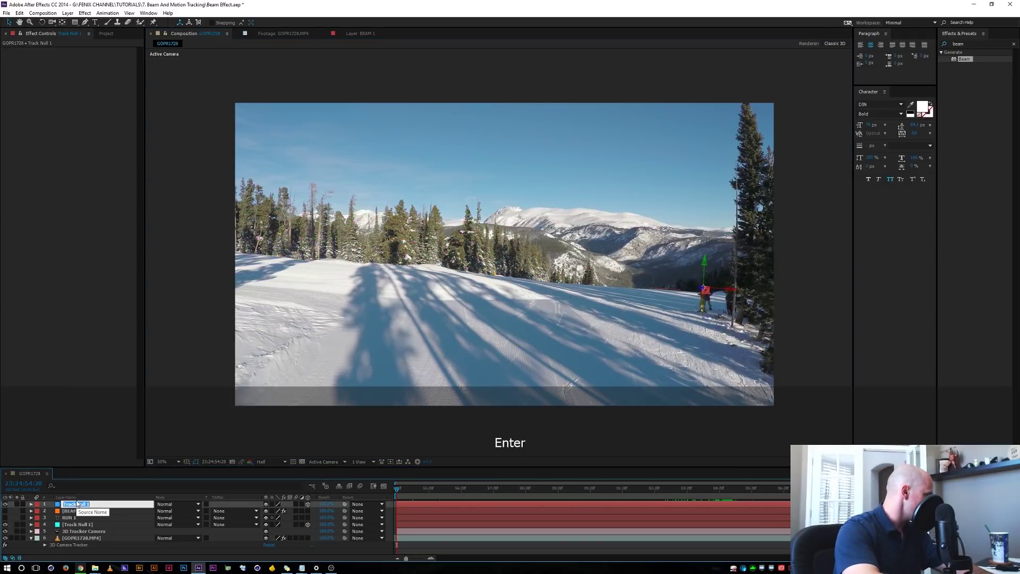
type("DUDES")
key("Return")
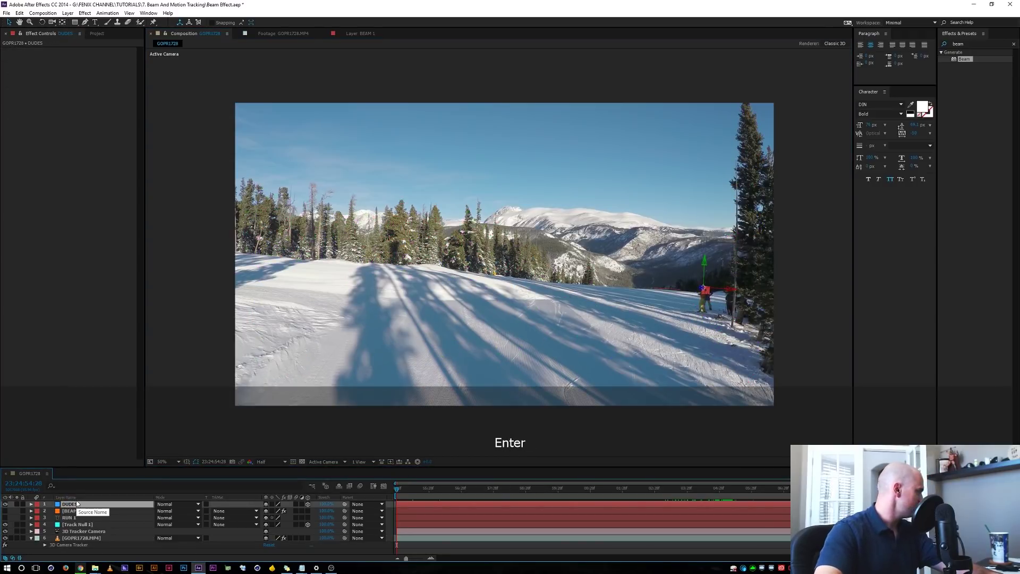
Import FNX_Beams_Toolkit.aep into the project and open its FNX_Beams_Example composition to review the beam animations
left_click(96, 33)
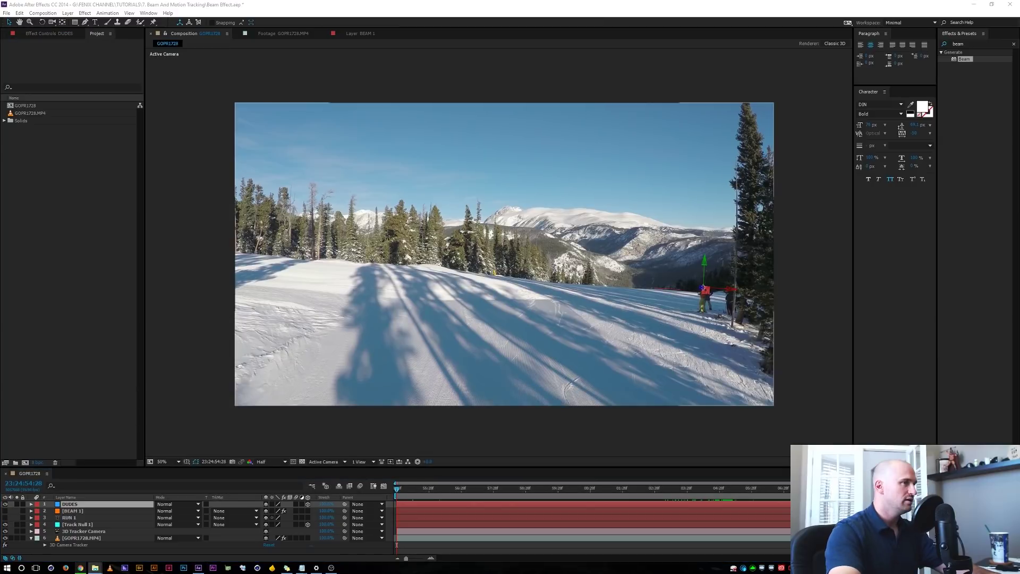
left_click_drag(351, 233, 36, 197)
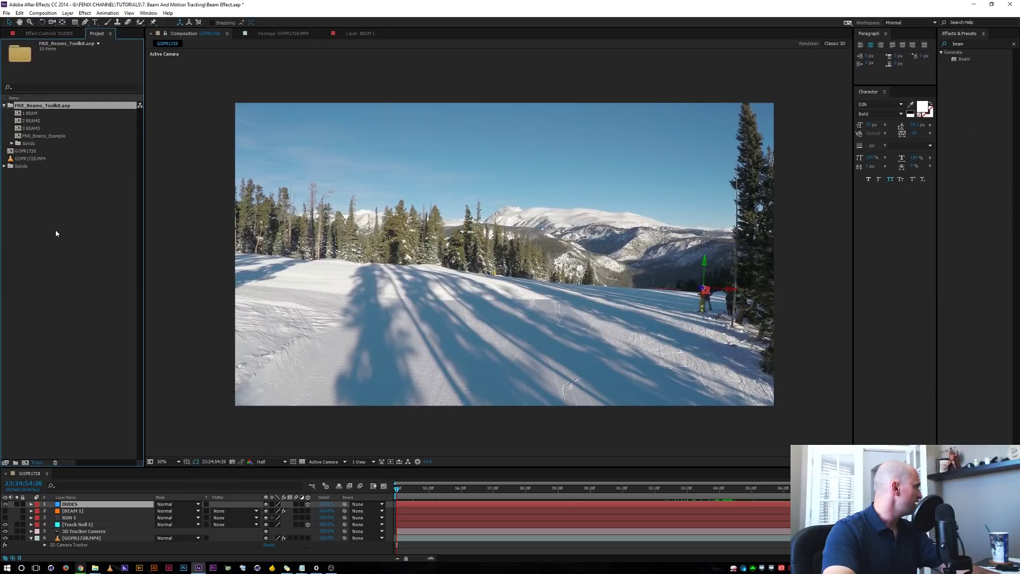
double_click(34, 136)
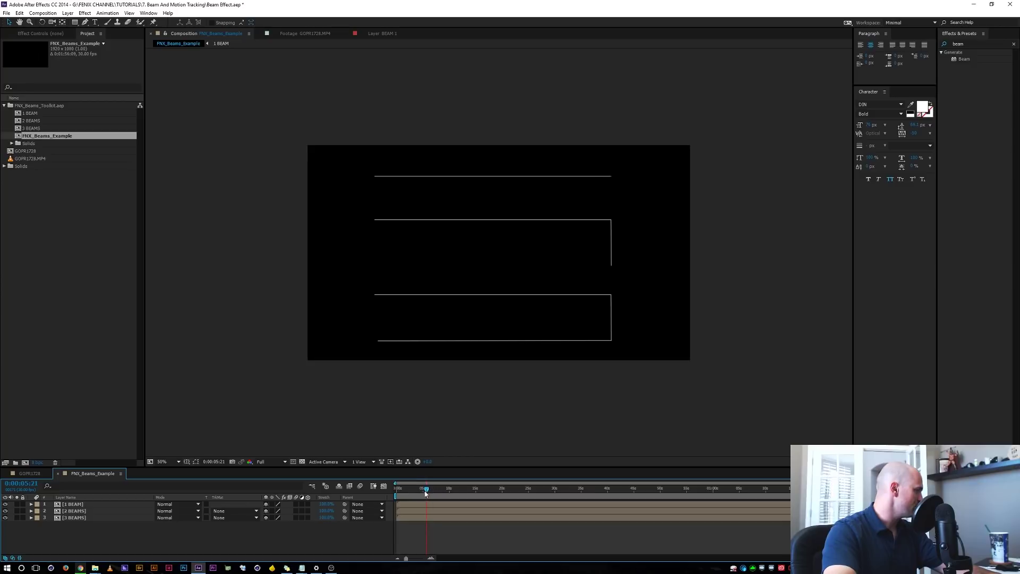
mouse_move(426, 492)
left_mouse_down()
mouse_move(396, 490)
mouse_move(433, 491)
left_mouse_up()
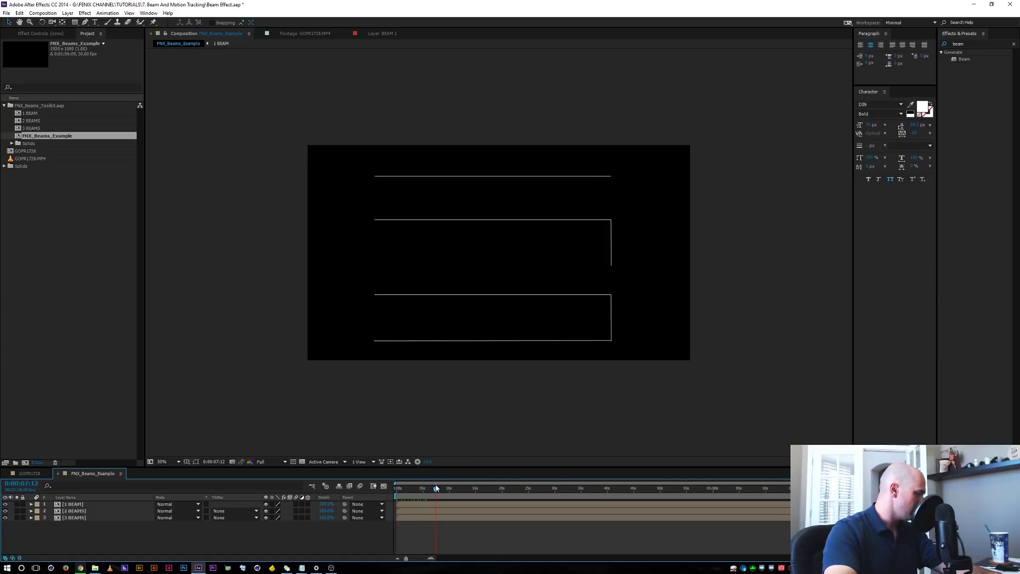
End the work area at 0:00:07:12 in FNX_Beams_Example and preview the one-, two- and three-beam animations
key("n")
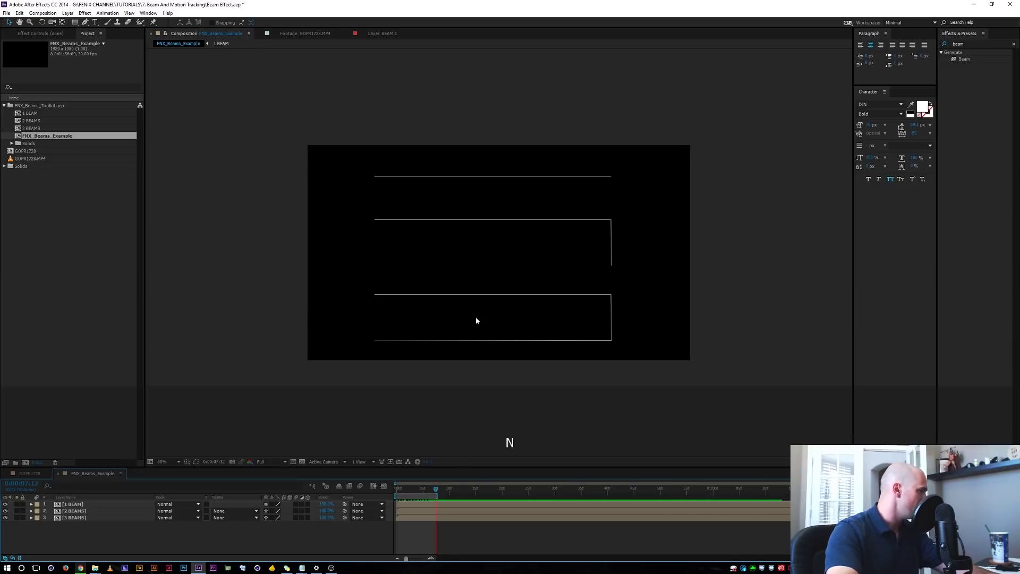
key("KP_0")
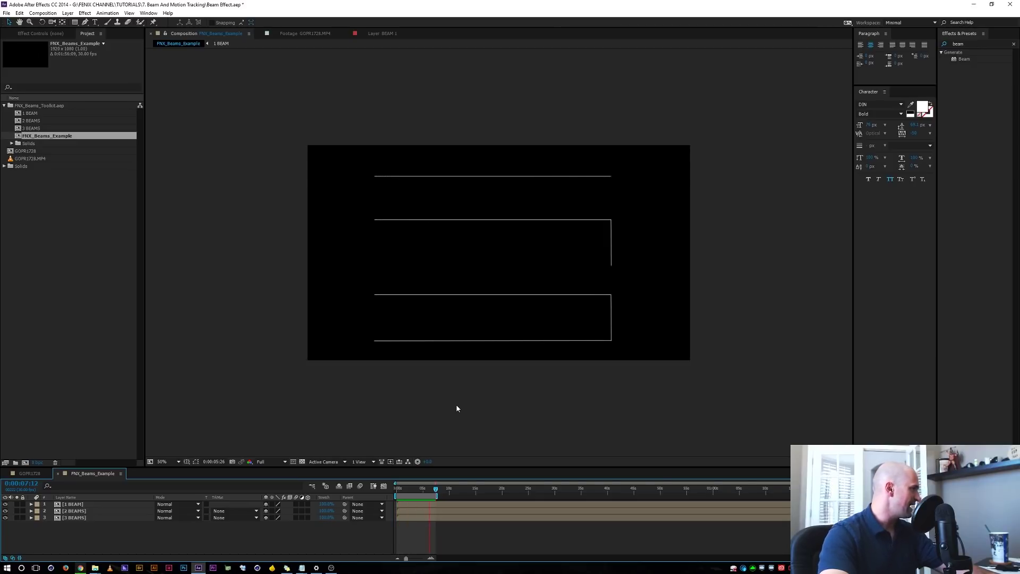
key("KP_0")
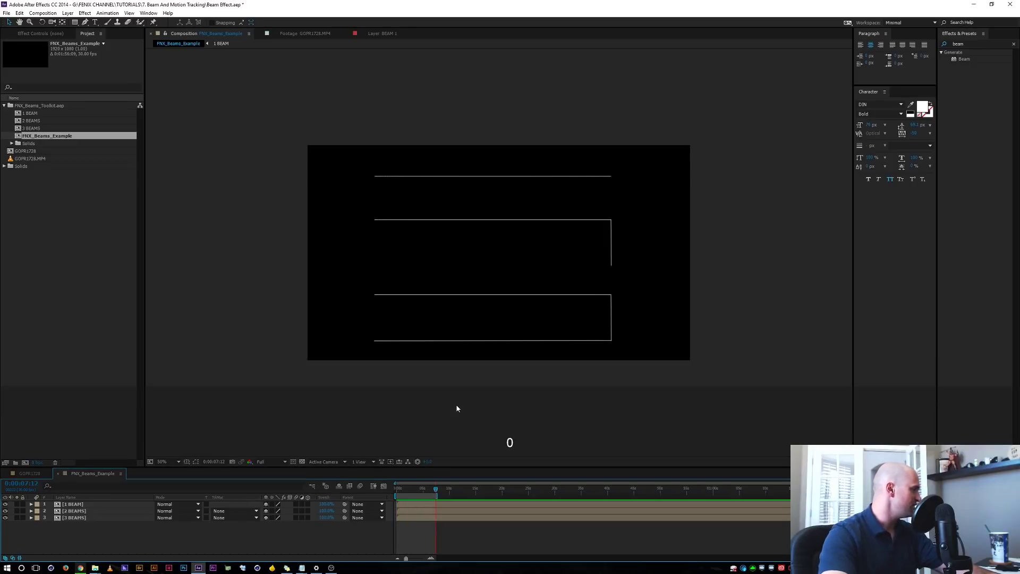
left_click(103, 507)
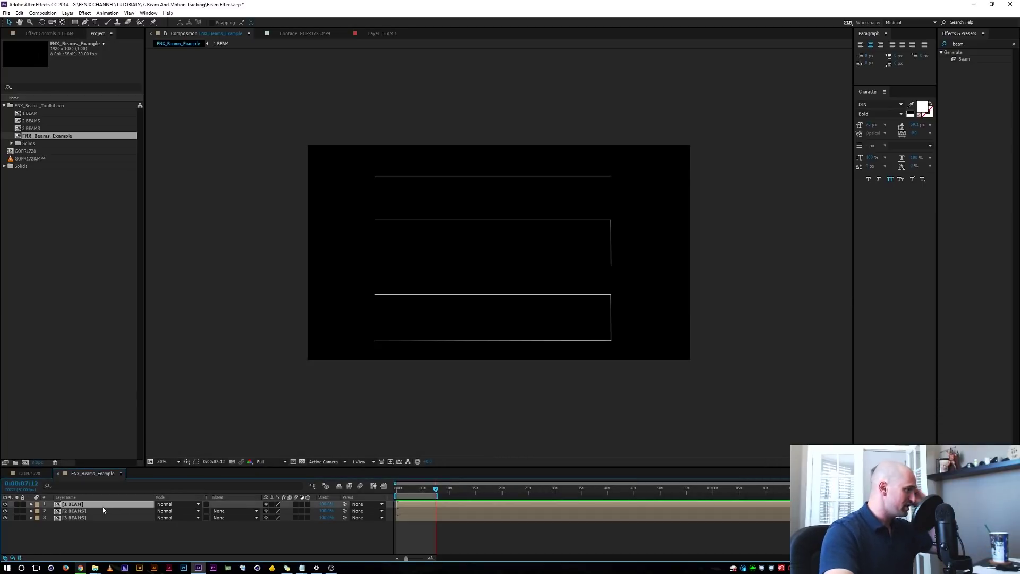
Add a two-line text layer reading SKI BUM in the sky of the GOPR1728 composition
left_click(29, 473)
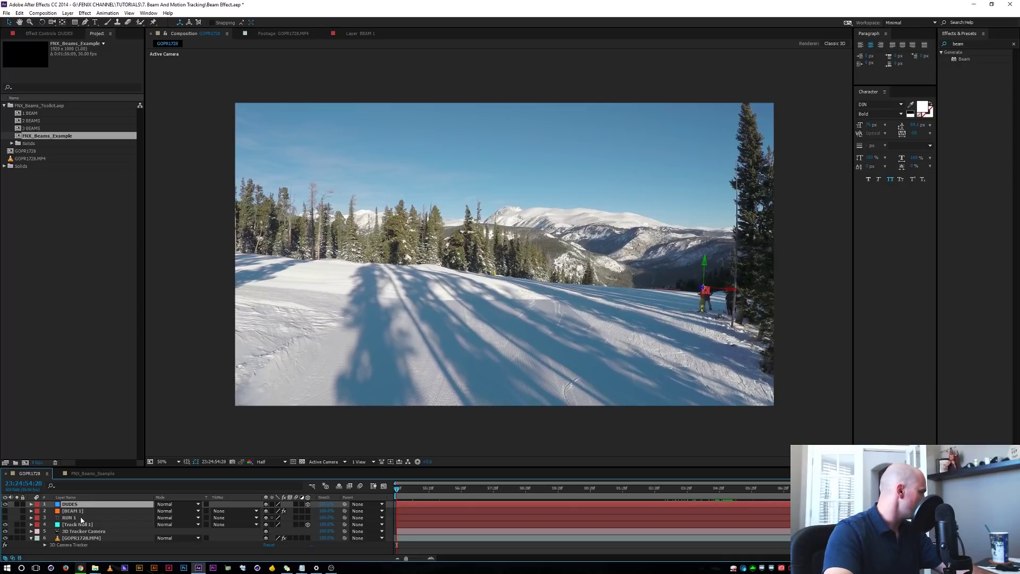
key("ctrl+t")
left_click(478, 180)
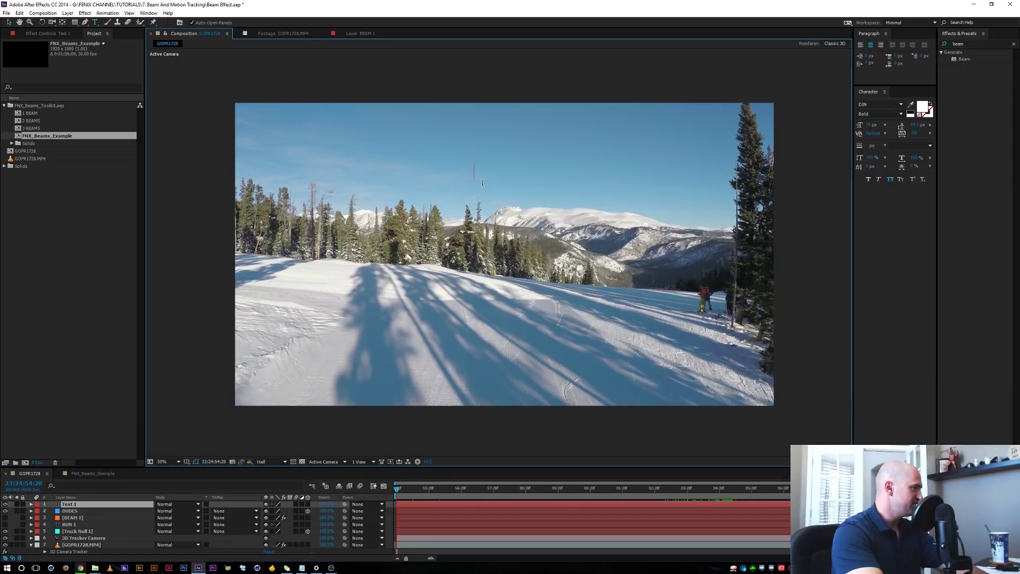
key("shift")
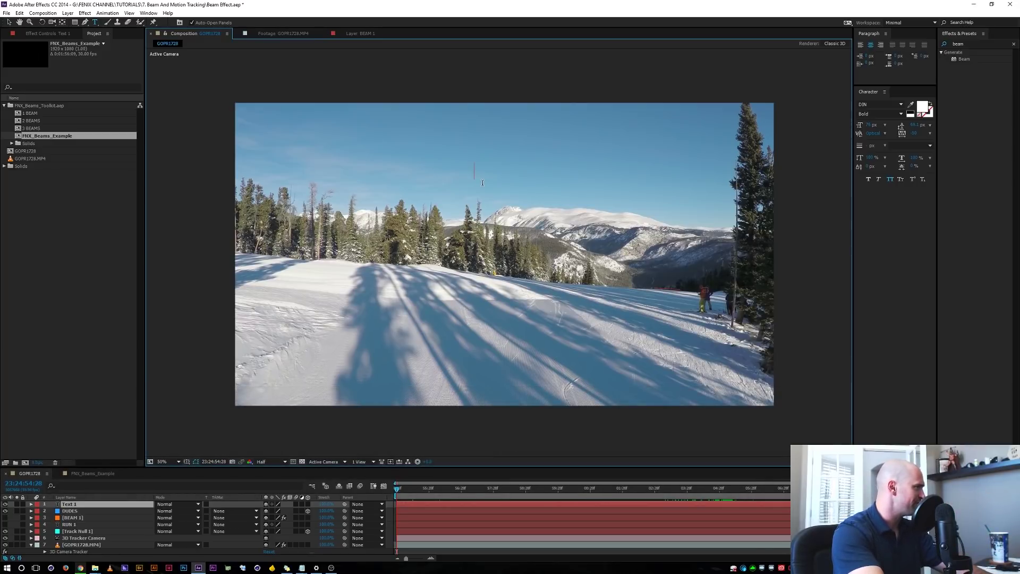
type("SKI")
key("Return")
type("BUM")
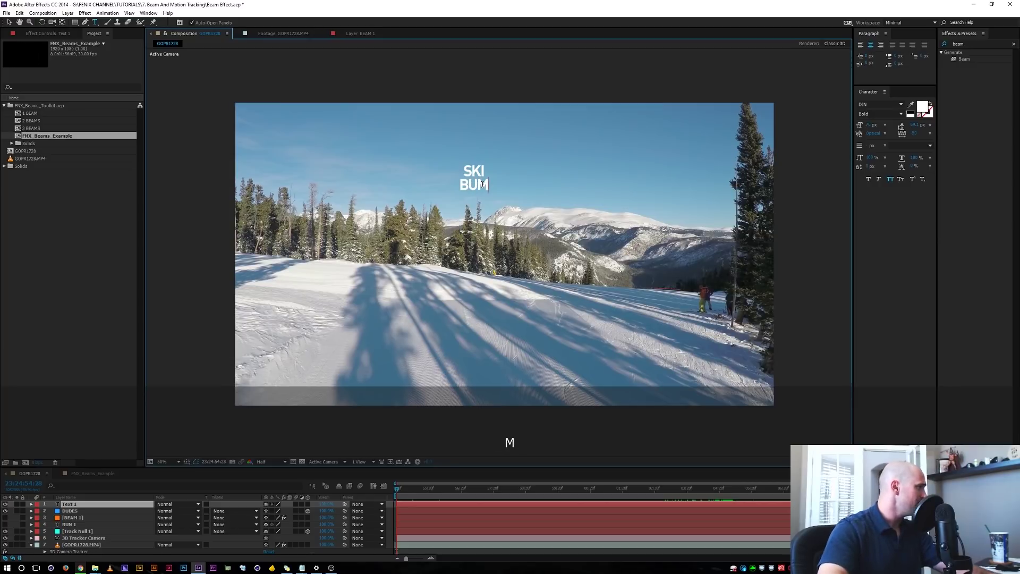
key("Return")
key("Caps_Lock")
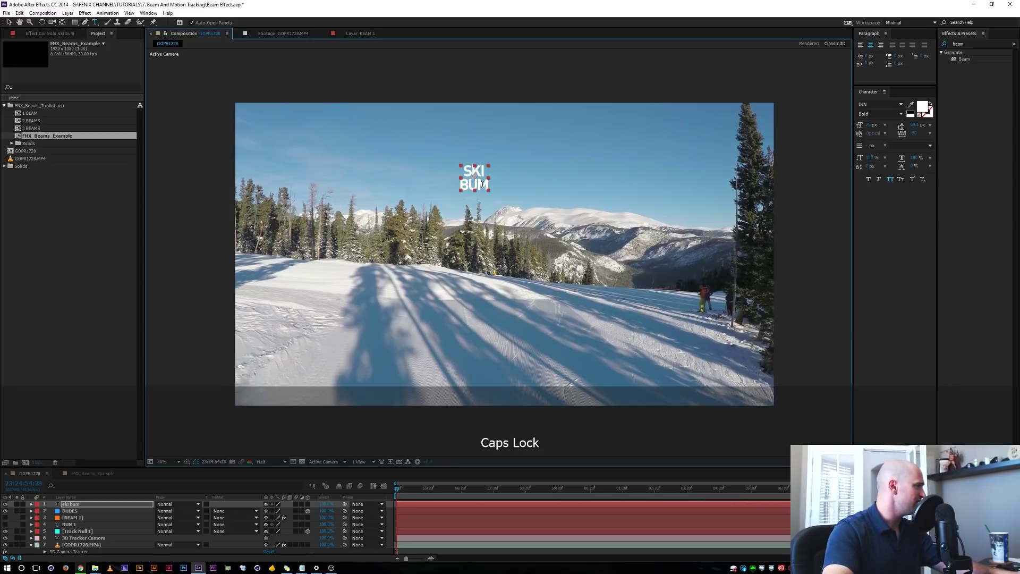
left_click(95, 320)
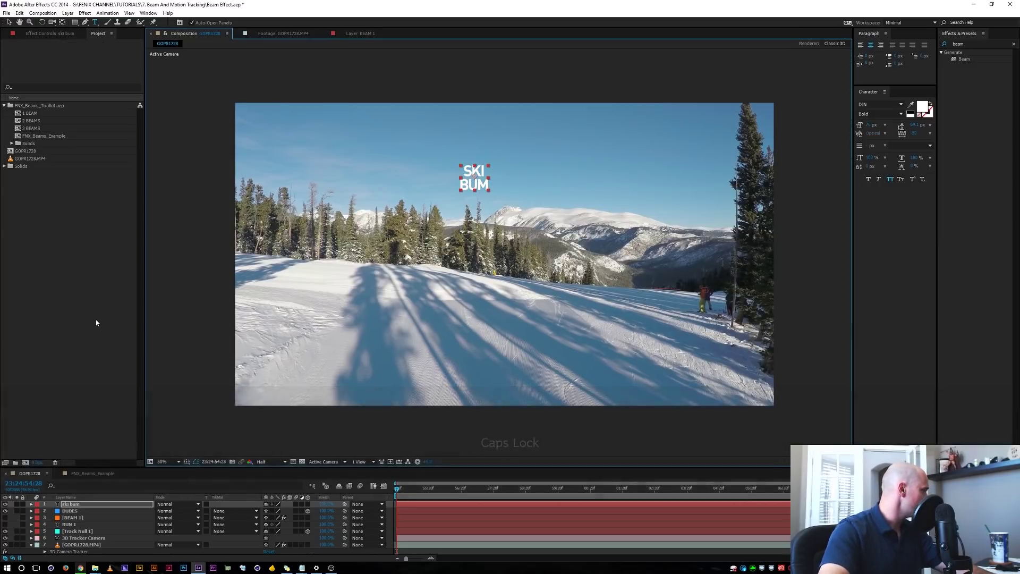
Enlarge the SKI BUM title to roughly twice its size and move it over the mountains near the skiers
key("v")
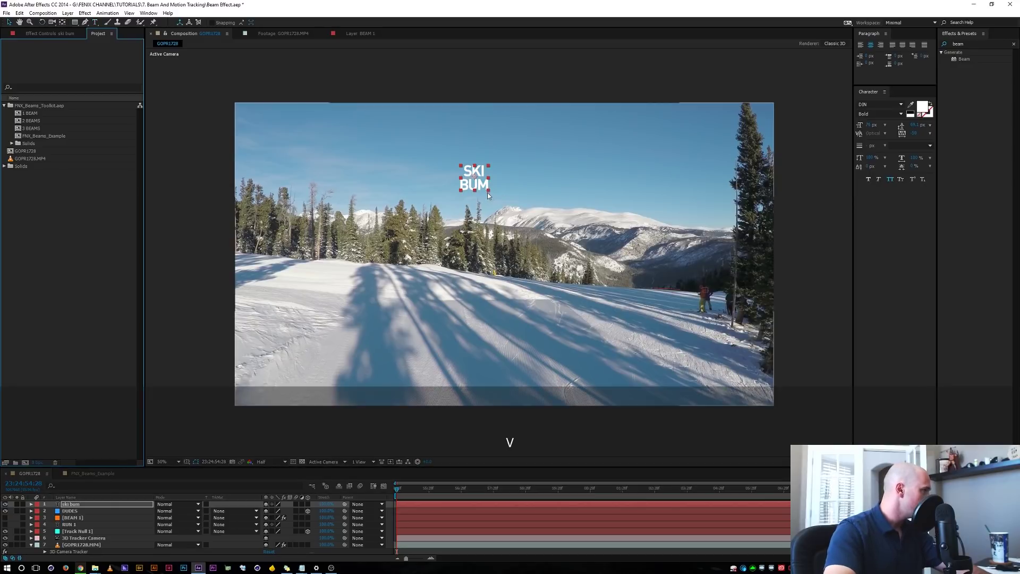
left_click_drag(489, 191, 623, 219)
key("Caps_Lock")
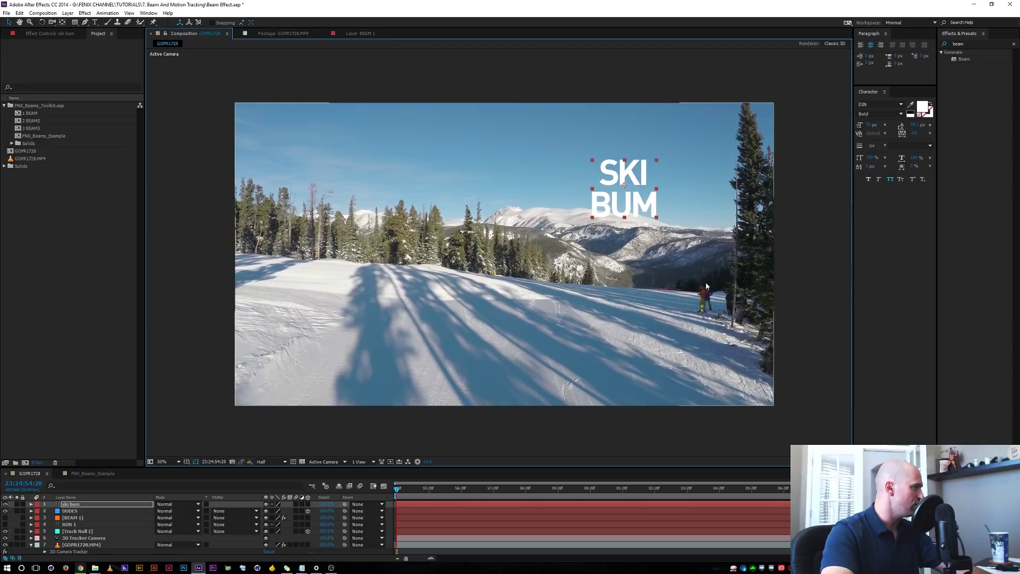
Make the ski bum layer 3D and paste the DUDES null's Position onto it
left_click(75, 510)
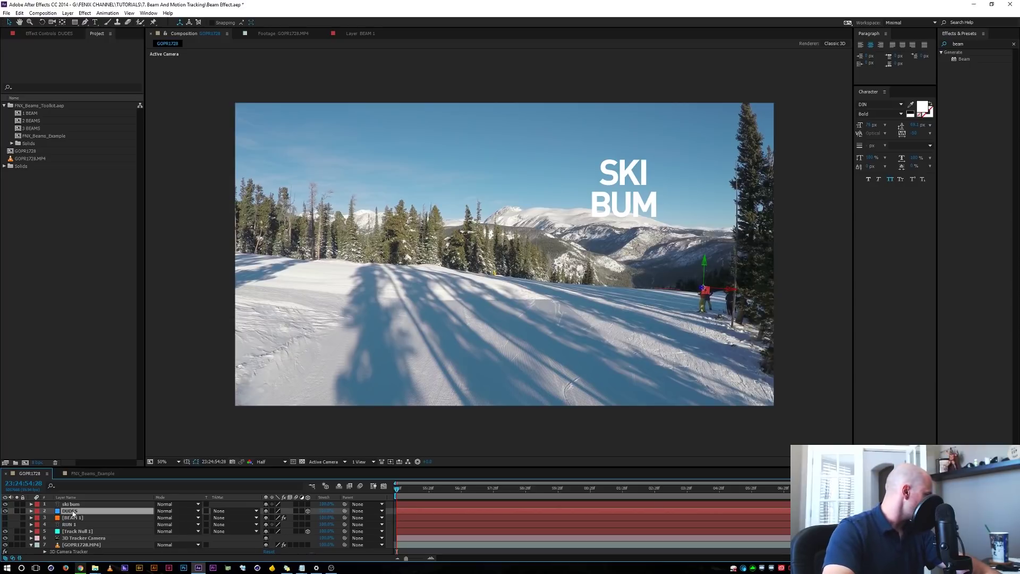
key("p")
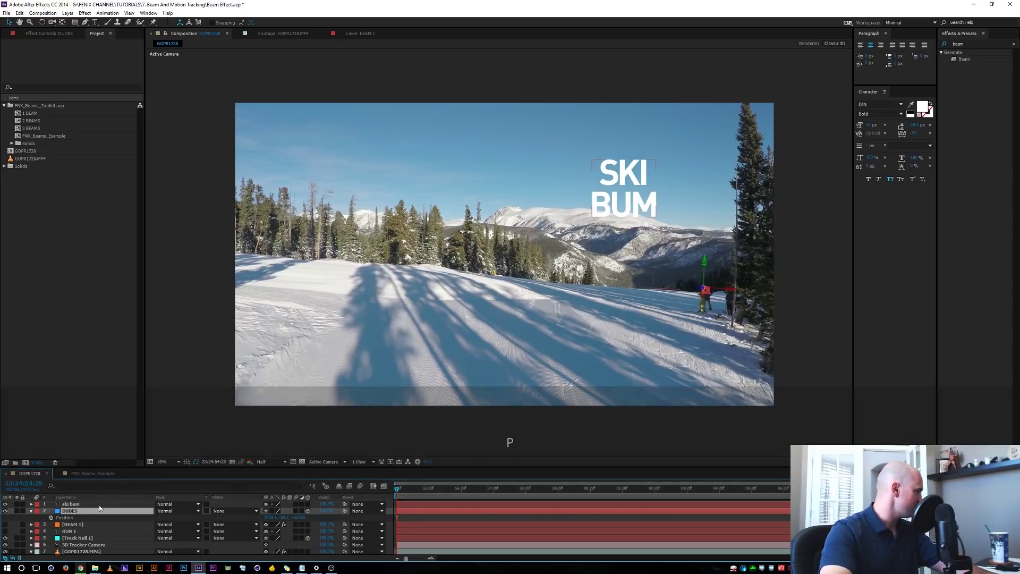
left_click(77, 518)
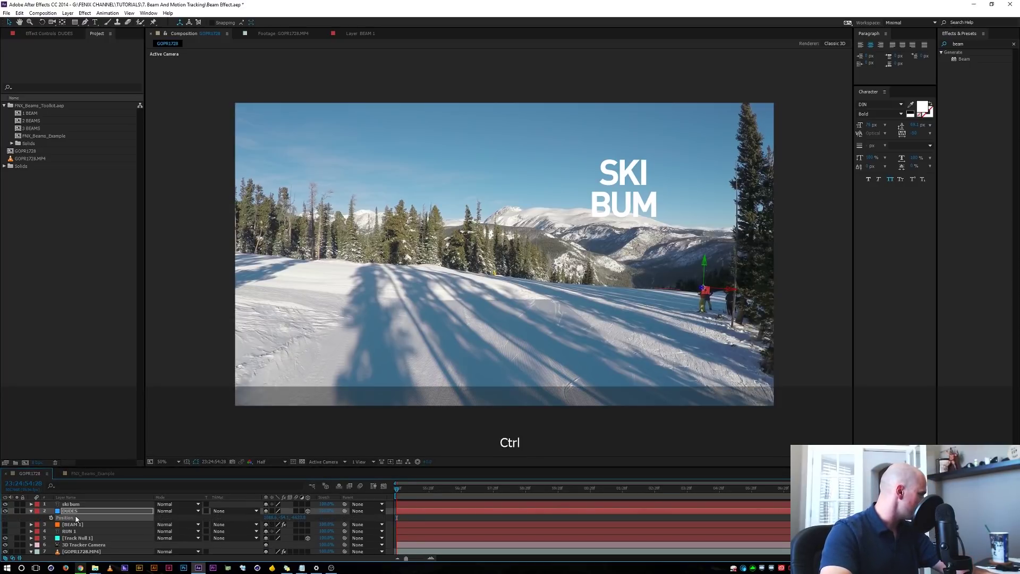
key("ctrl+c")
left_click(72, 505)
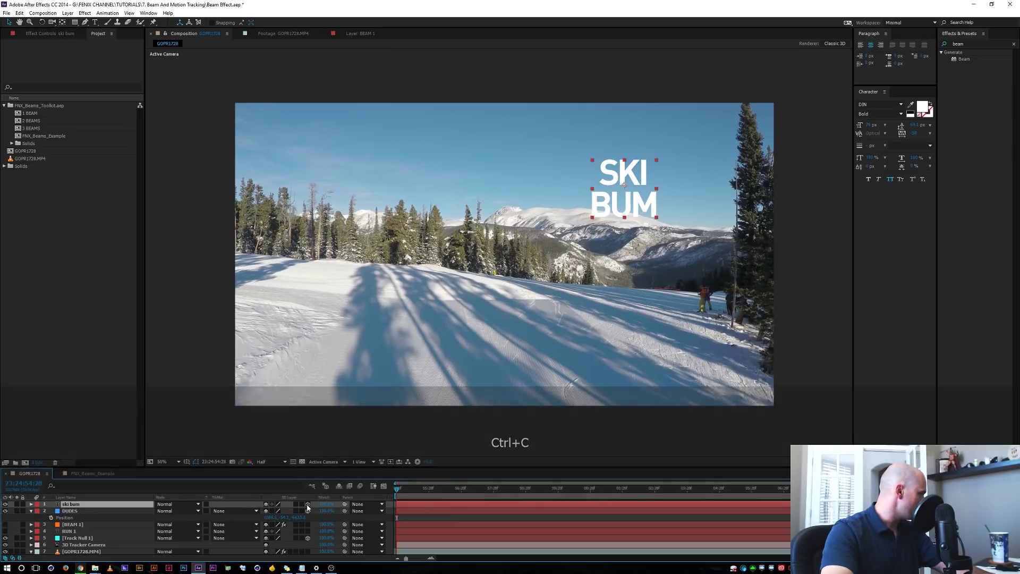
left_click(308, 505)
key("ctrl+v")
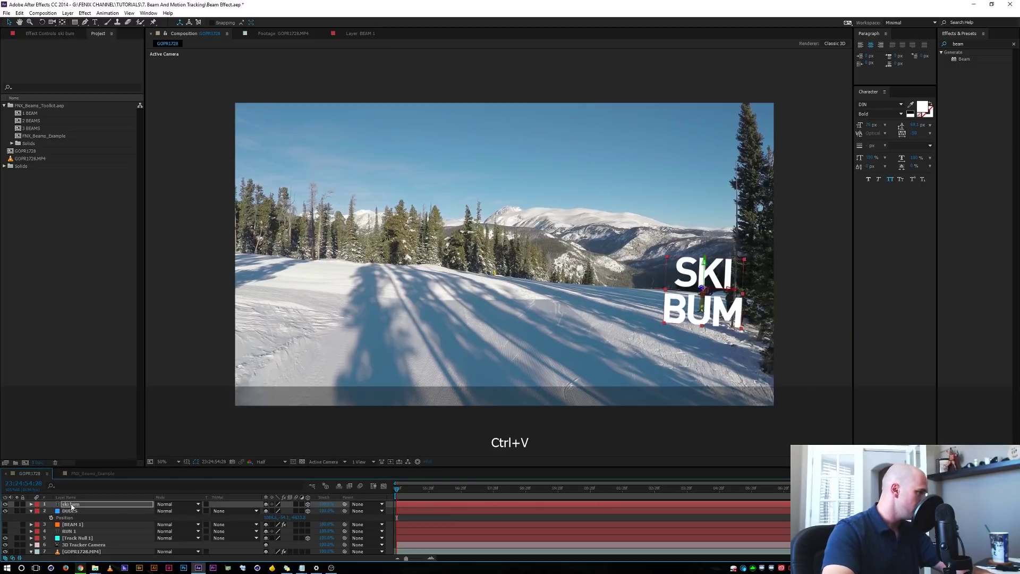
Move the 3D SKI BUM title up over the mountains, rotate it slightly to straighten it, and reveal its Anchor Point
left_click_drag(670, 299, 664, 244)
key("shift")
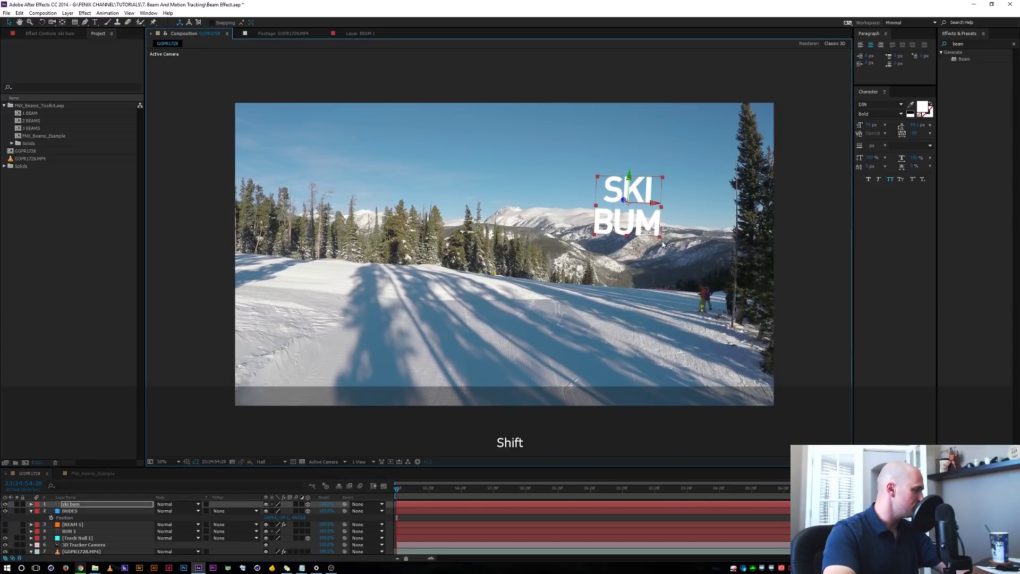
key("w")
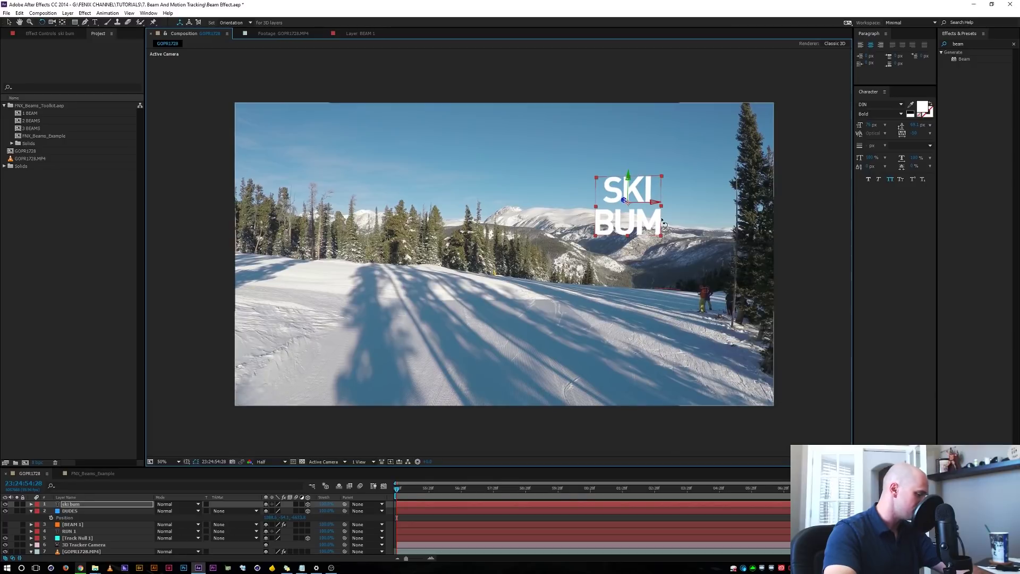
key("a")
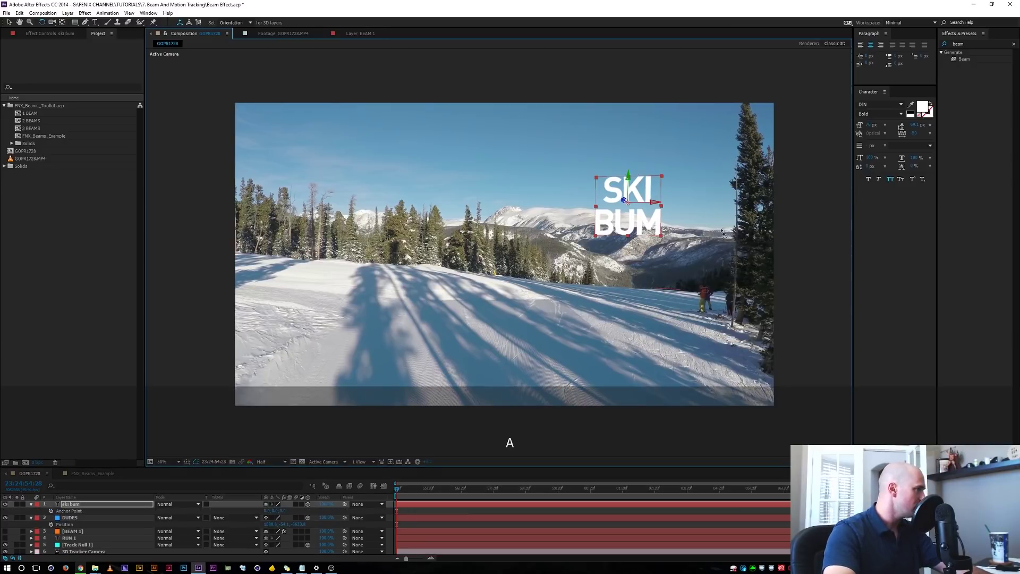
Open the 3 BEAMS composition from FNX_Beams_Example and reposition its four nulls to reshape the connected beams
left_click(93, 473)
left_click(175, 543)
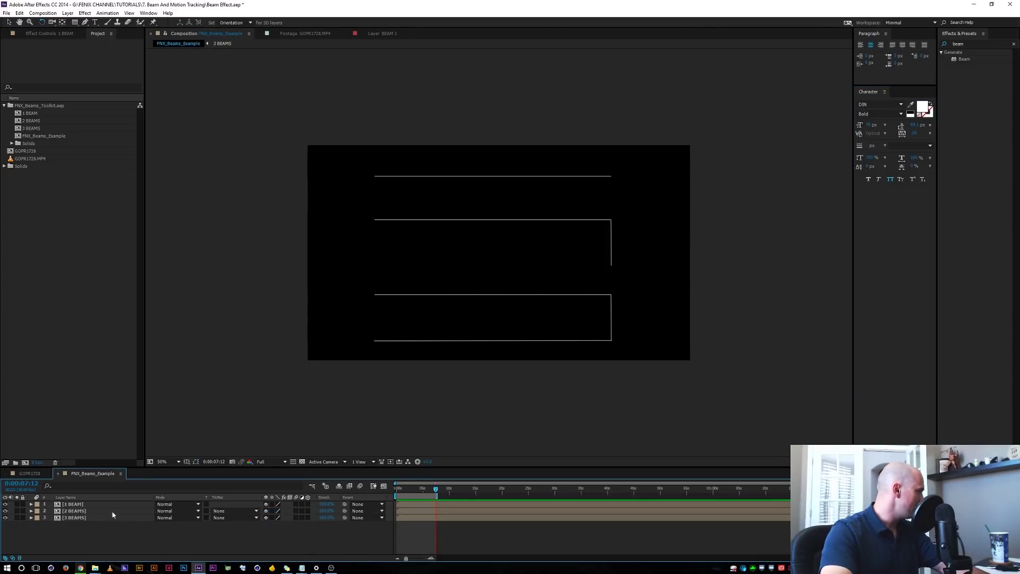
double_click(73, 518)
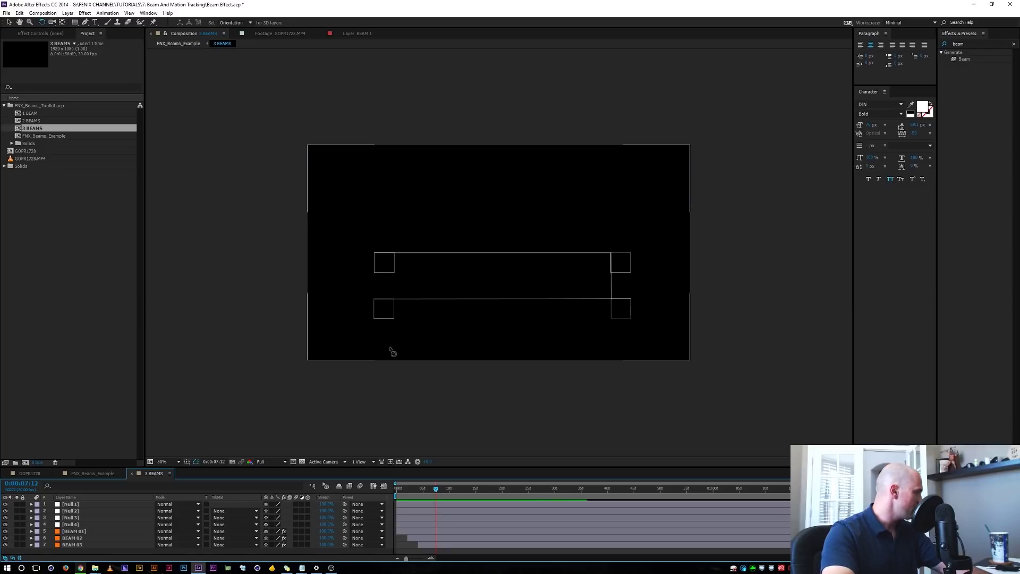
left_click(72, 504)
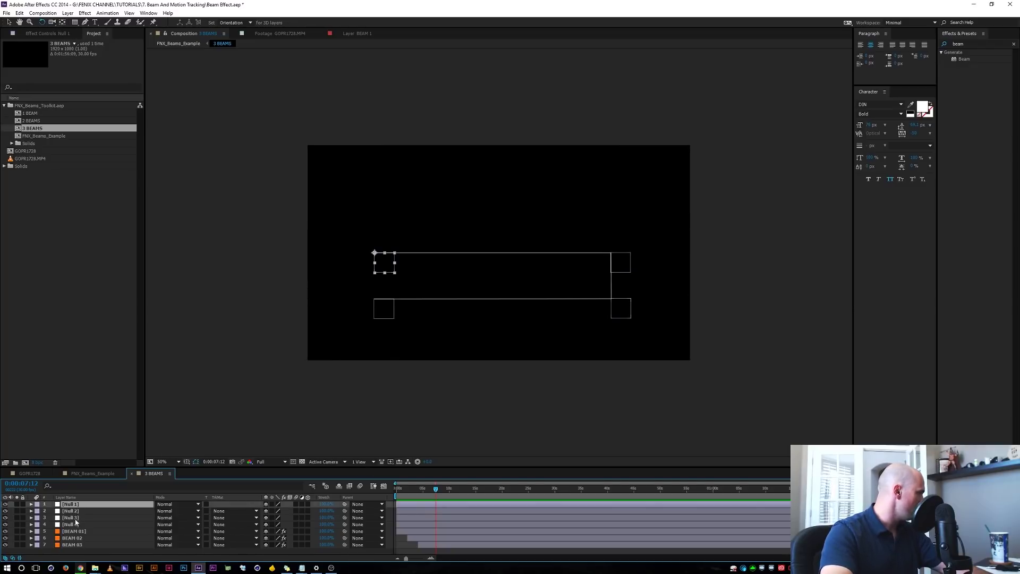
key("v")
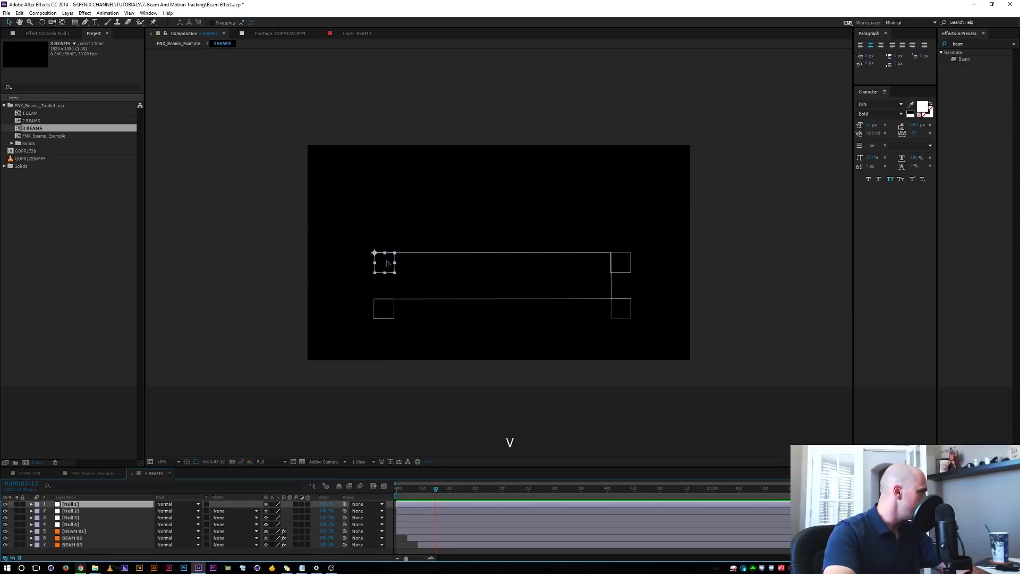
left_click_drag(385, 262, 386, 196)
left_click_drag(632, 265, 595, 224)
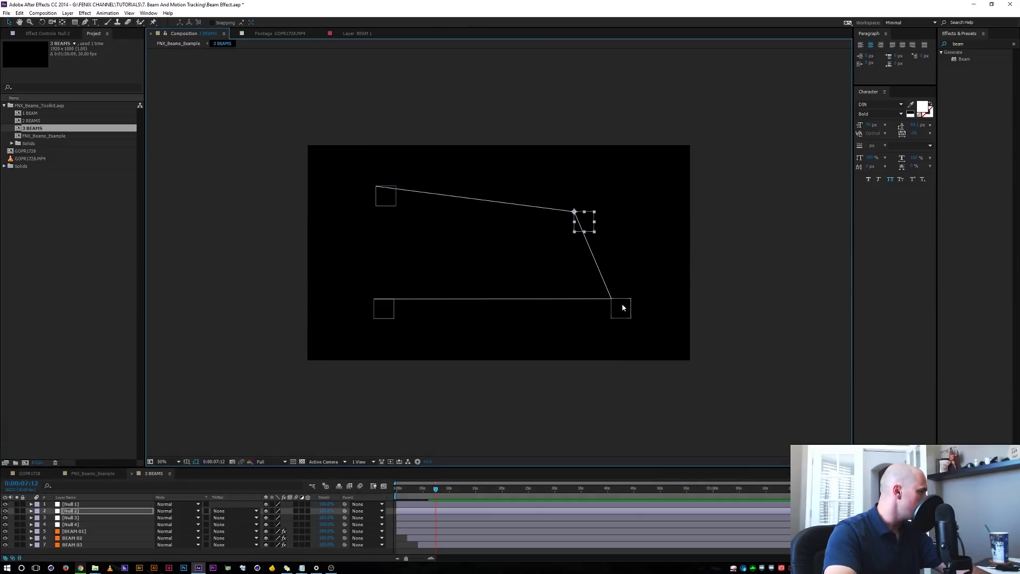
left_click_drag(622, 303, 564, 292)
left_click_drag(383, 308, 421, 289)
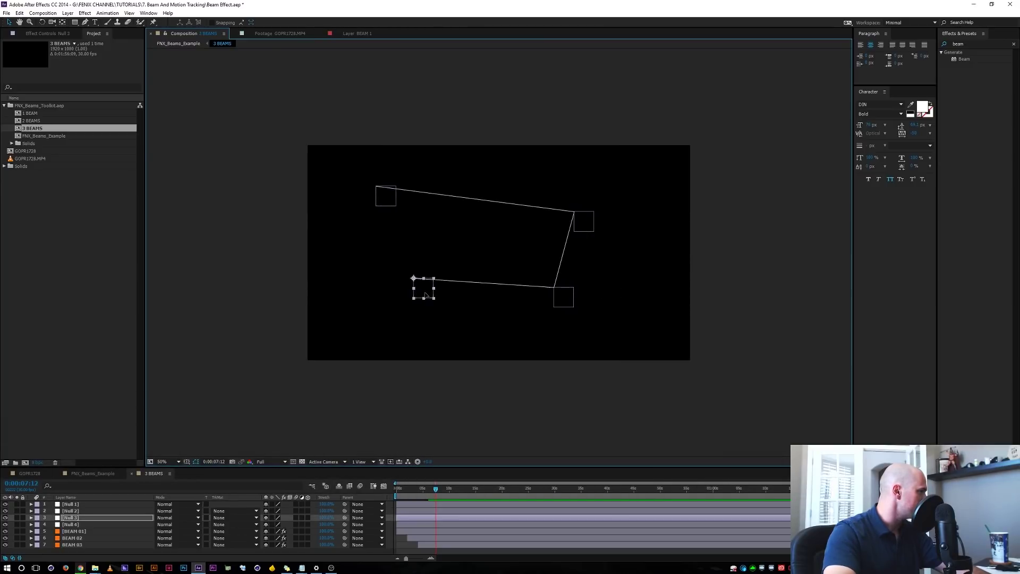
left_click_drag(392, 196, 407, 217)
Copy all four nulls and the three beam layers of 3 BEAMS, and check the composition's settings
left_click(79, 506)
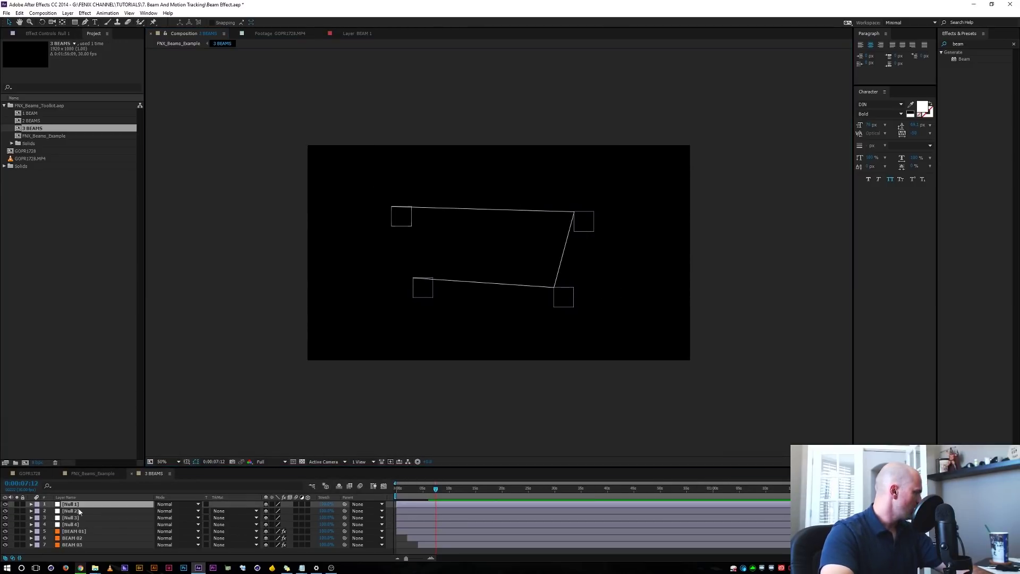
left_click(81, 545, "shift")
key("ctrl+c")
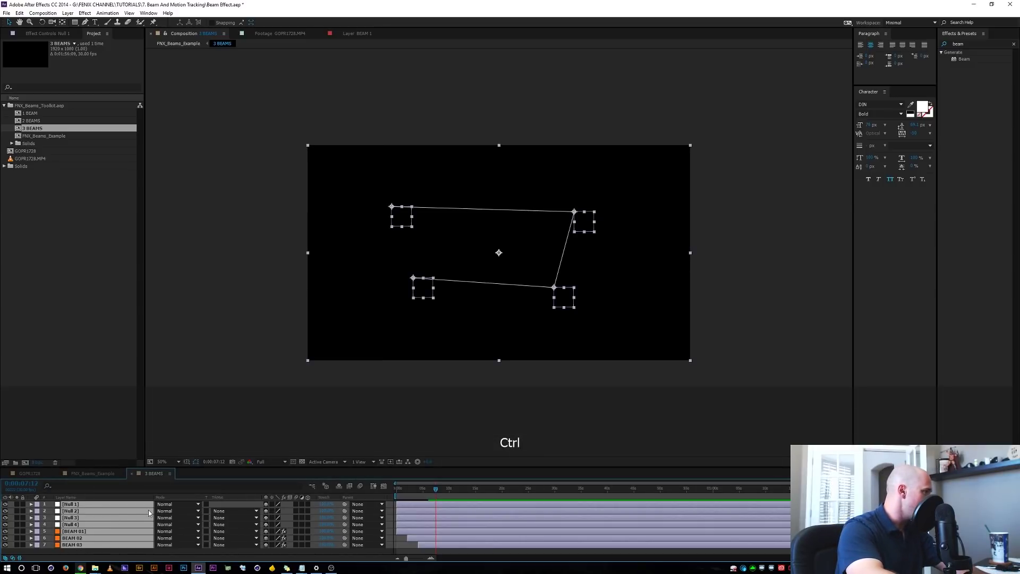
key("ctrl+k")
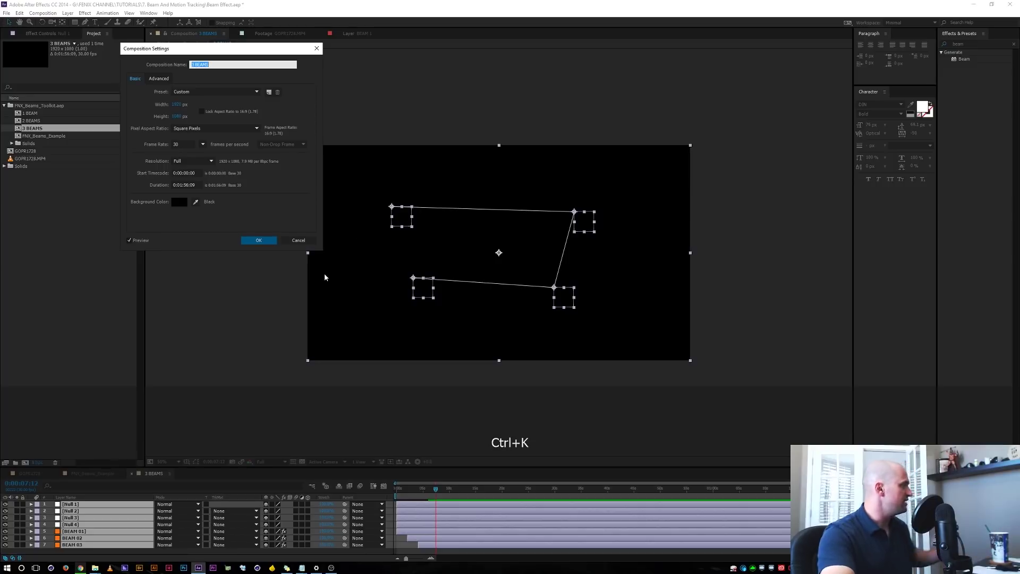
left_click(260, 240)
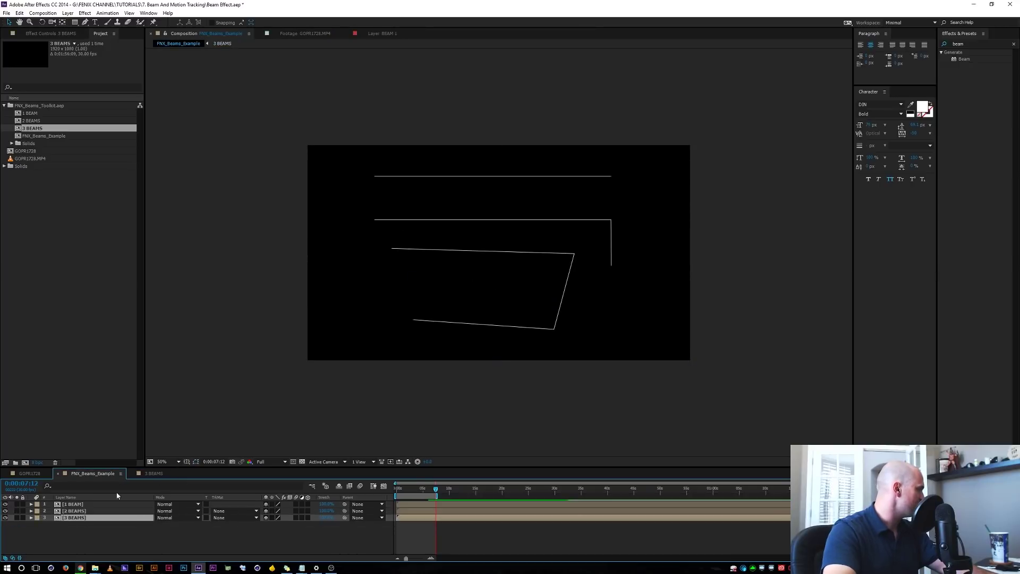
Collapse the GOPR1728 composition's layers, paste the copied nulls and beams above ski bum, and select BEAM 01
left_click(30, 473)
key("ctrl+grave")
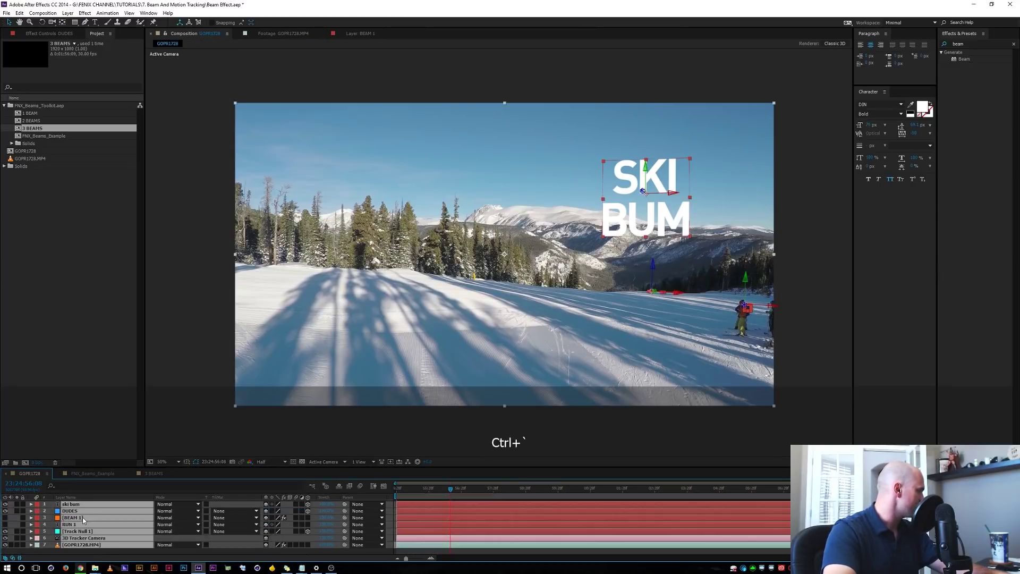
left_click(137, 553)
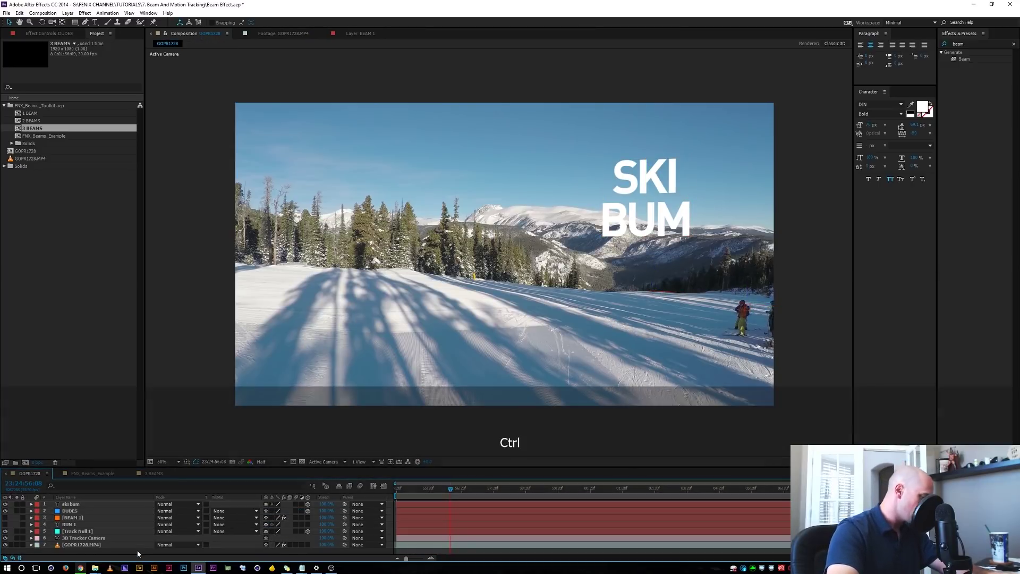
key("ctrl+v")
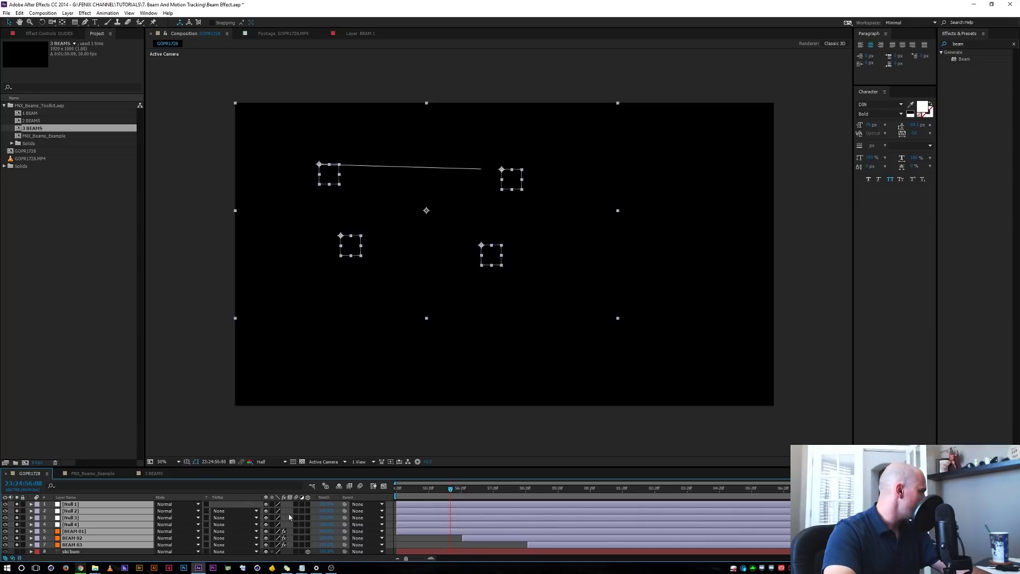
left_click(71, 510)
left_click(74, 504)
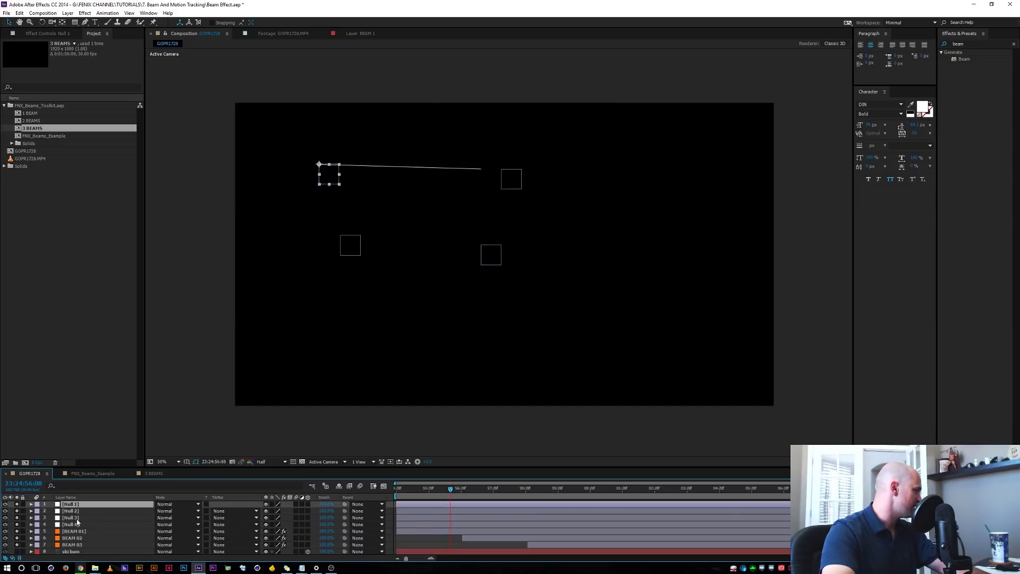
left_click(400, 380)
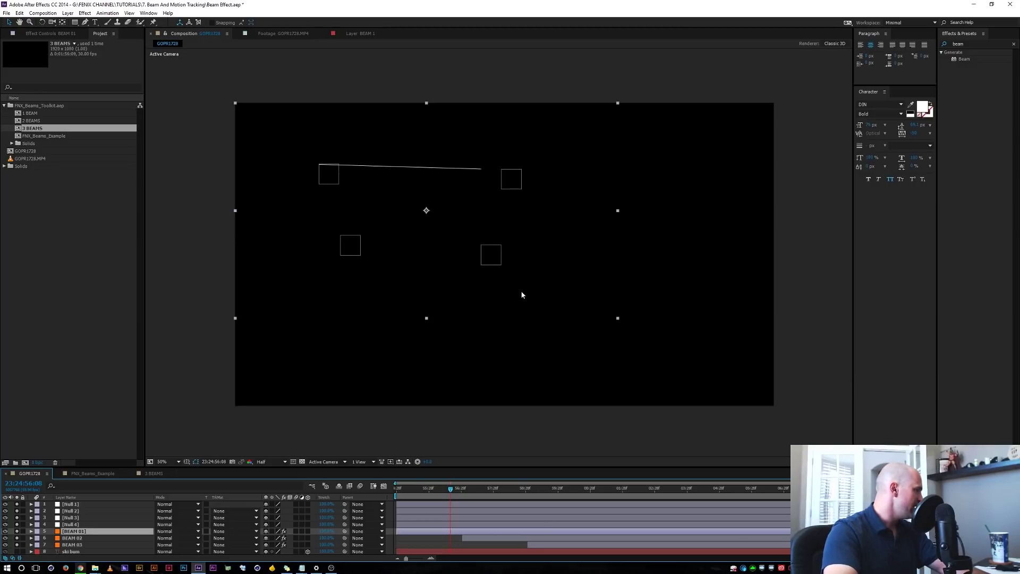
Try to scale the BEAM 01 layer up proportionally toward the full frame, and undo the scaling
left_click_drag(619, 320, 678, 358)
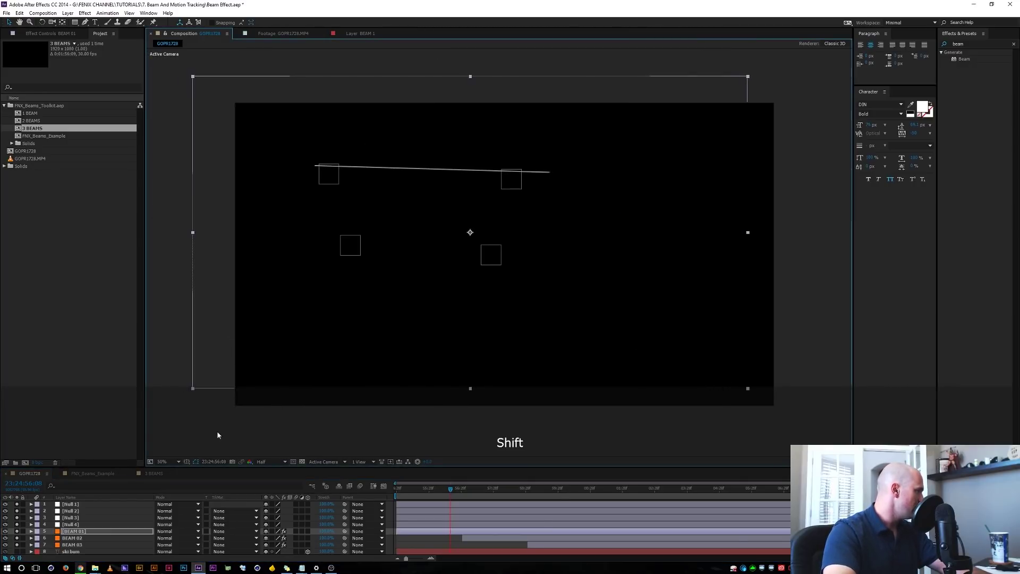
left_click(103, 503)
mouse_move(341, 179)
left_mouse_down()
mouse_move(299, 216)
mouse_move(361, 169)
mouse_move(368, 184)
mouse_move(341, 180)
left_mouse_up()
left_click(77, 531)
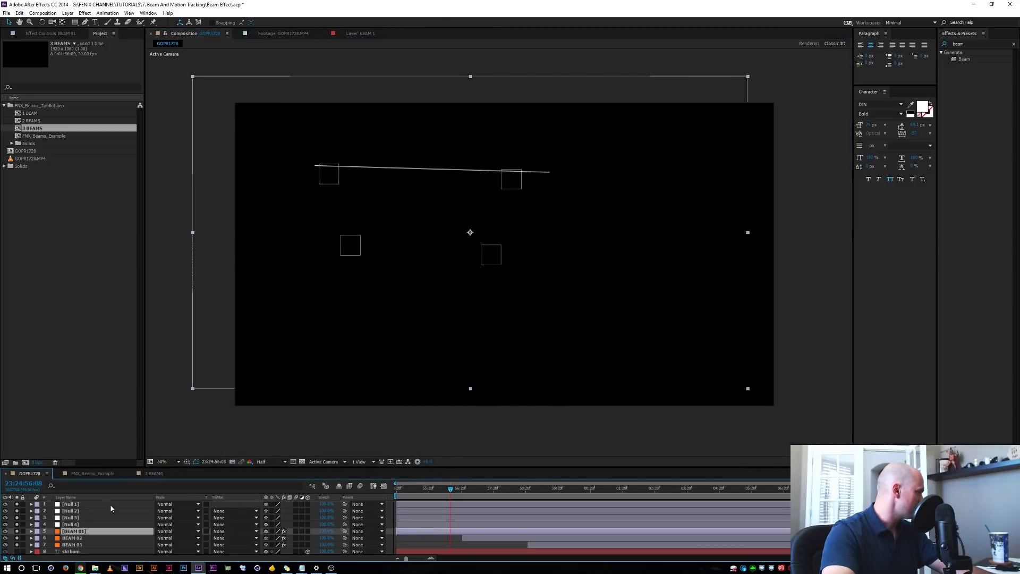
key("ctrl+z")
key("ctrl+z")
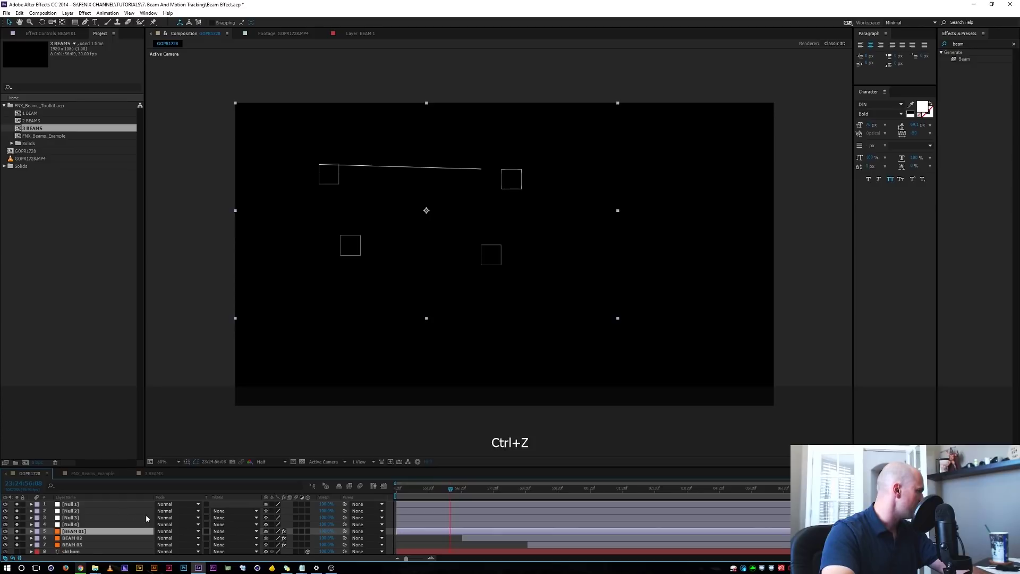
Resize the BEAM 01 solid to the composition size through its Solid Settings
left_click(93, 518)
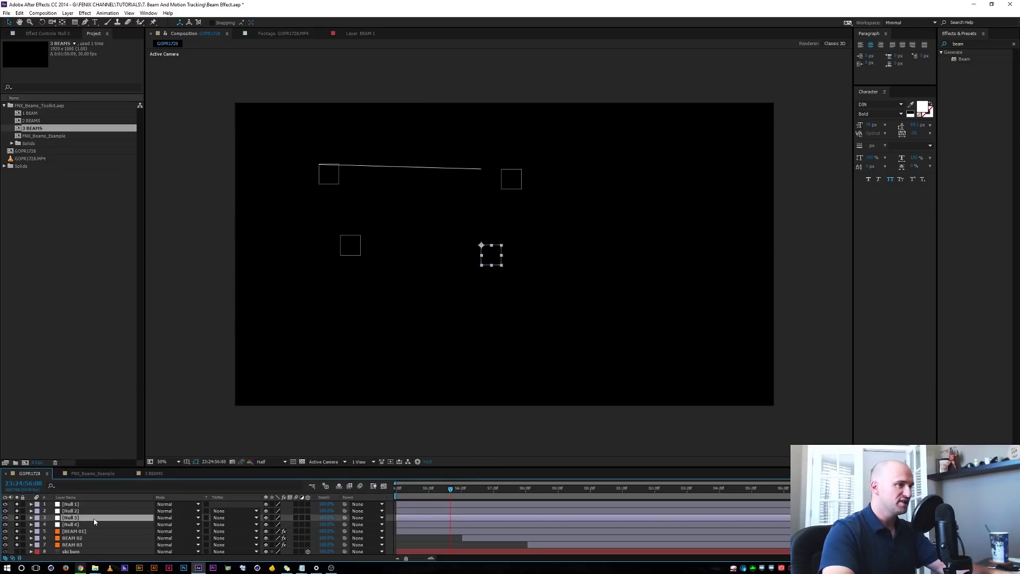
left_click(81, 532, "ctrl")
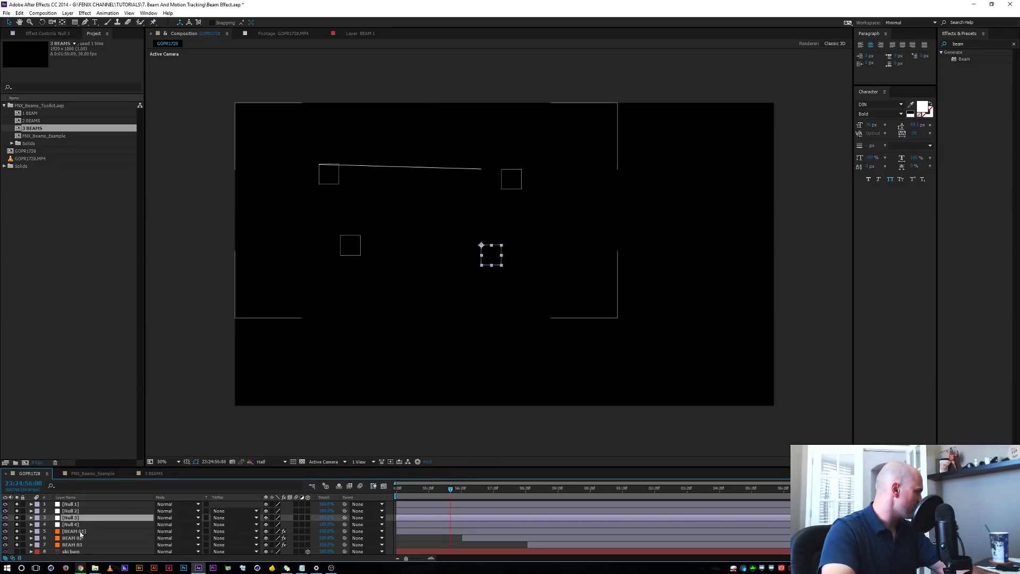
left_click(80, 531)
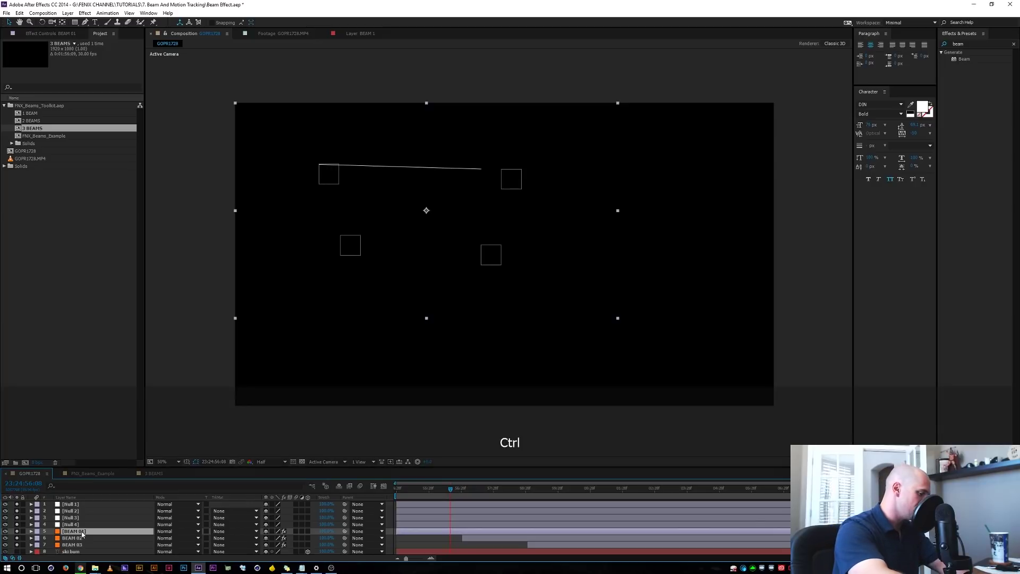
key("ctrl+shift+y")
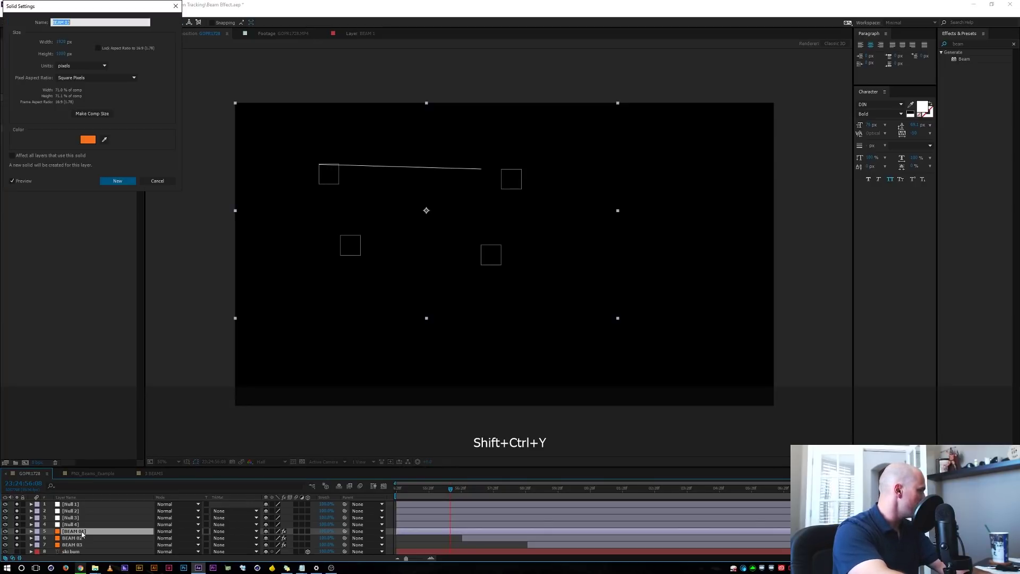
left_click(89, 114)
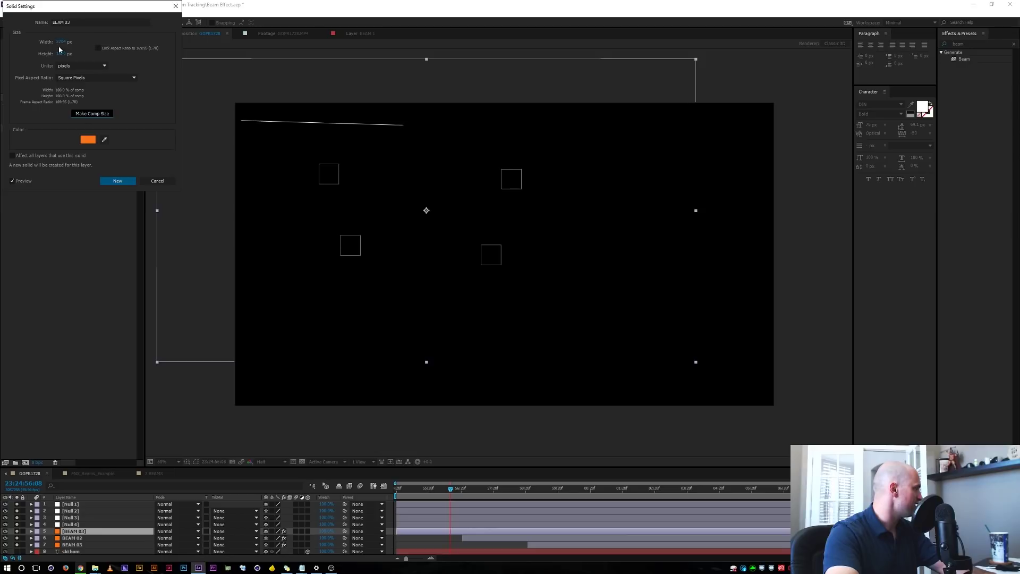
left_click(115, 182)
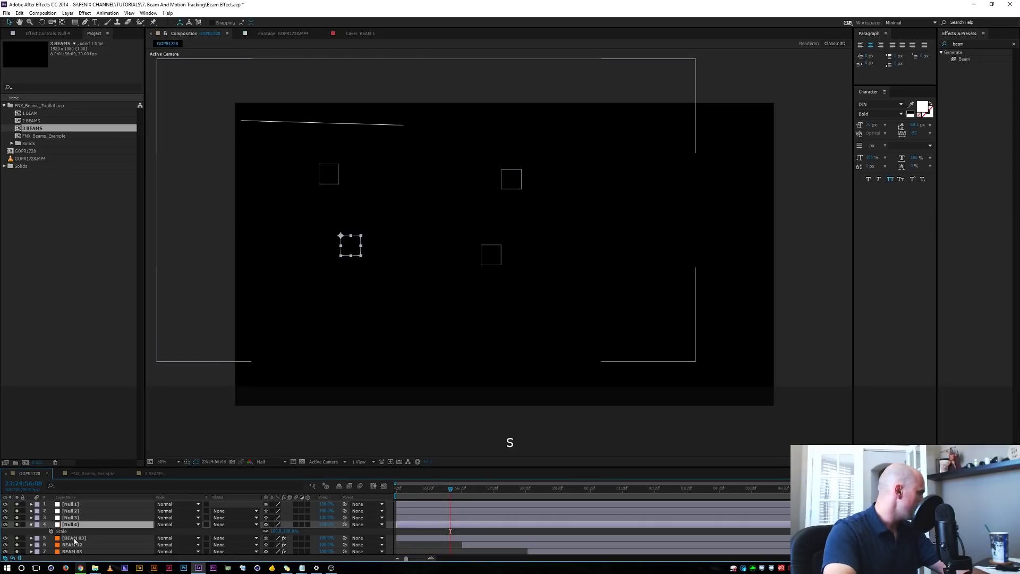
Reset the resized first beam's Position, and move Null 1 slightly up and left to test the beam's attachment
key("s")
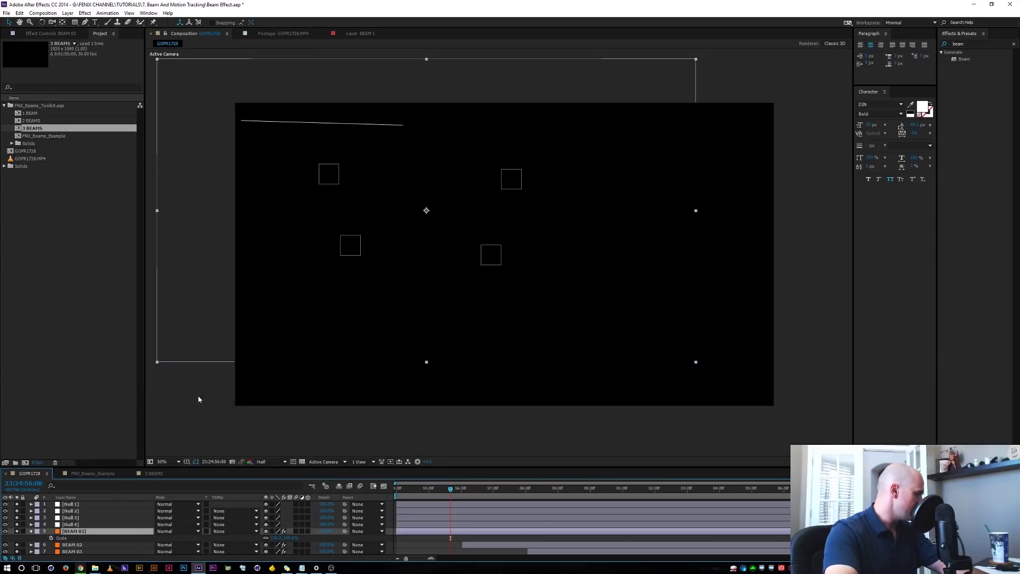
key("p")
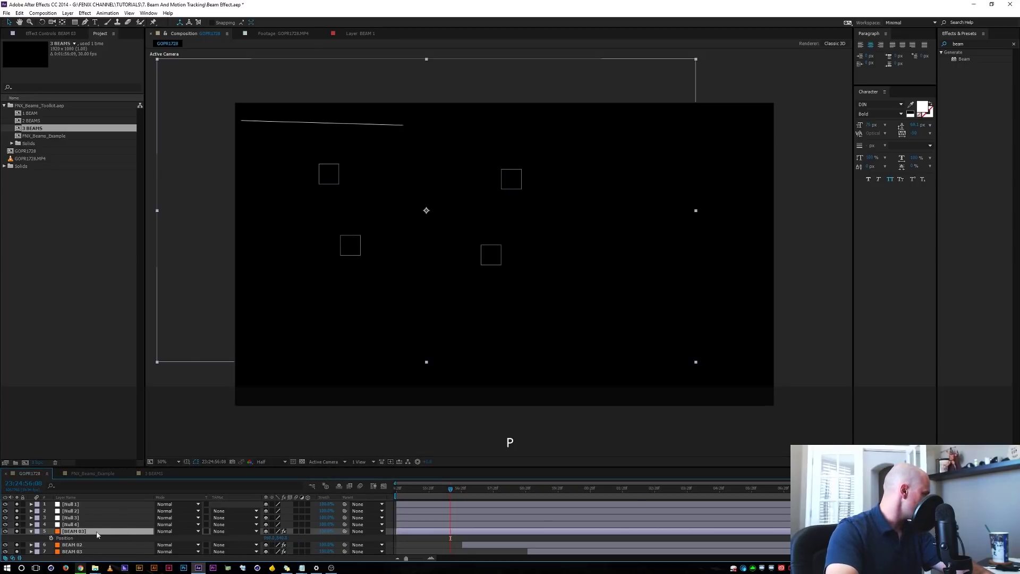
right_click(65, 537)
left_click(85, 515)
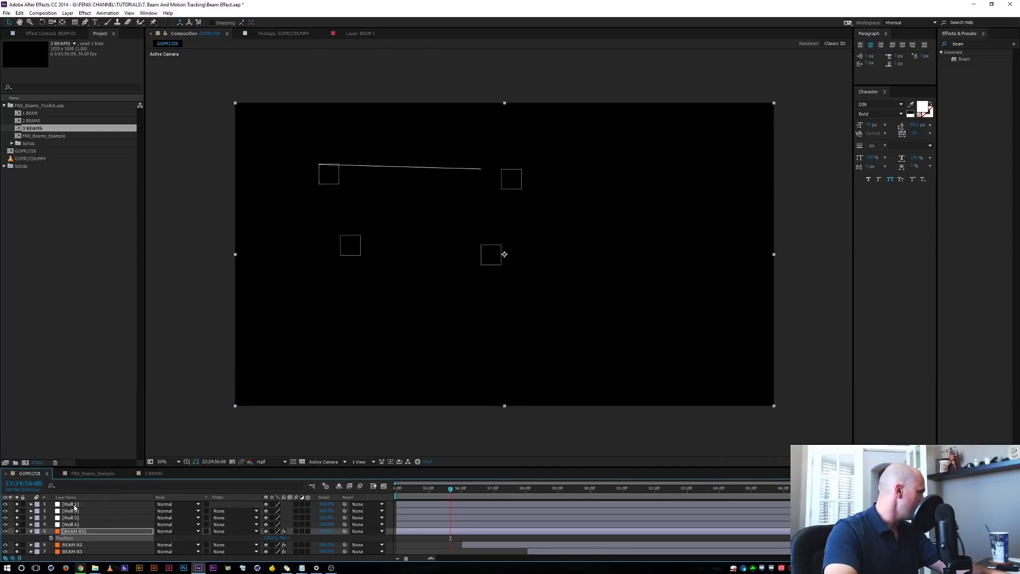
left_click(74, 504)
left_click_drag(330, 174, 350, 155)
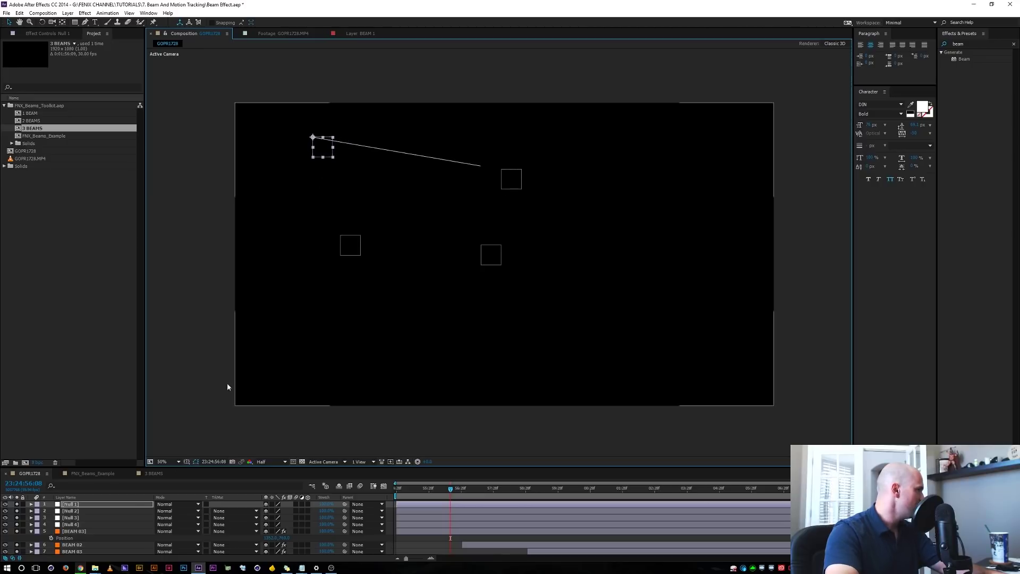
Resize the BEAM 02 and BEAM 03 solids to the composition size through their Solid Settings
left_click(31, 531)
left_click(74, 538)
key("ctrl+shift+y")
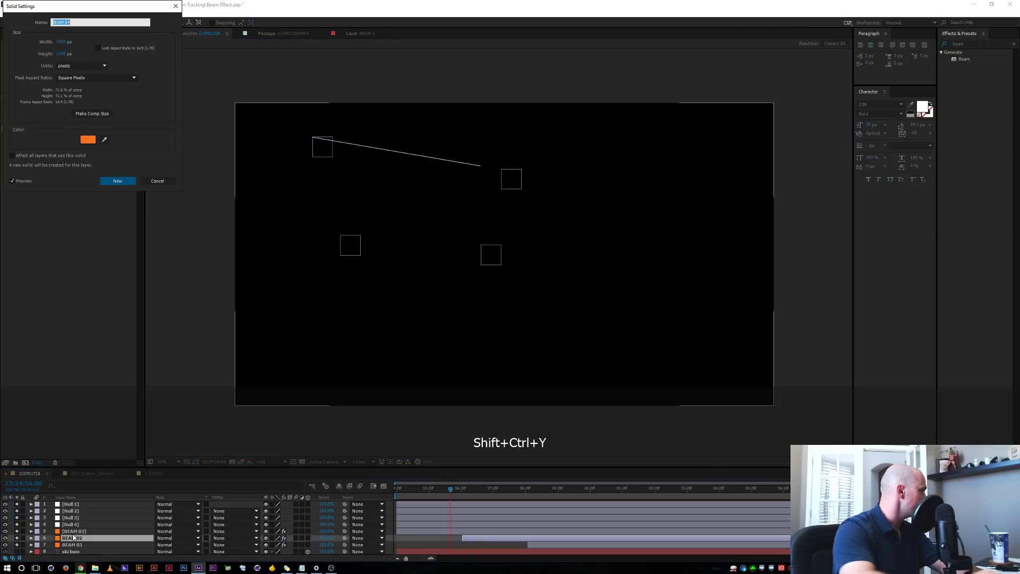
left_click(118, 181)
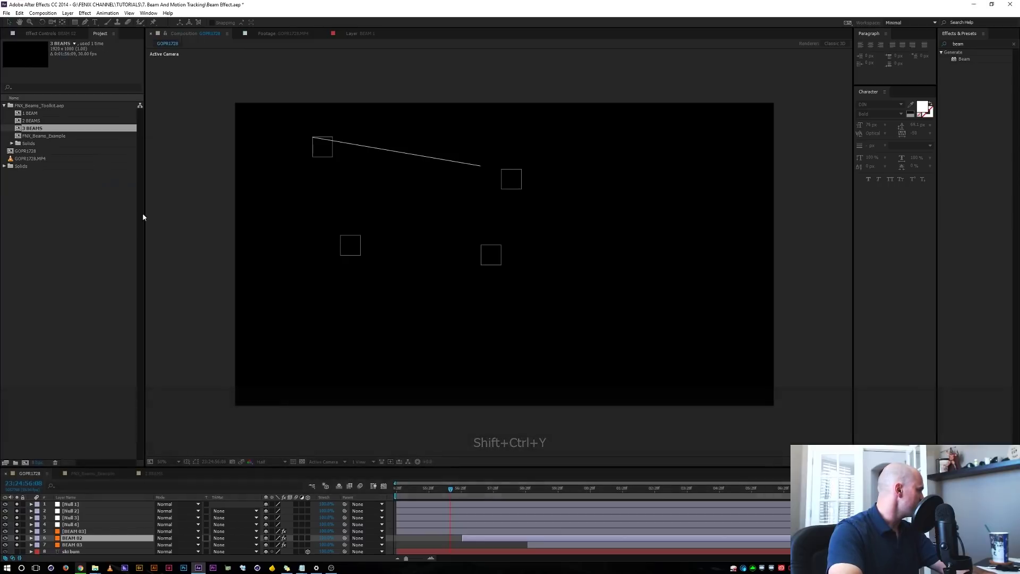
left_click(78, 544)
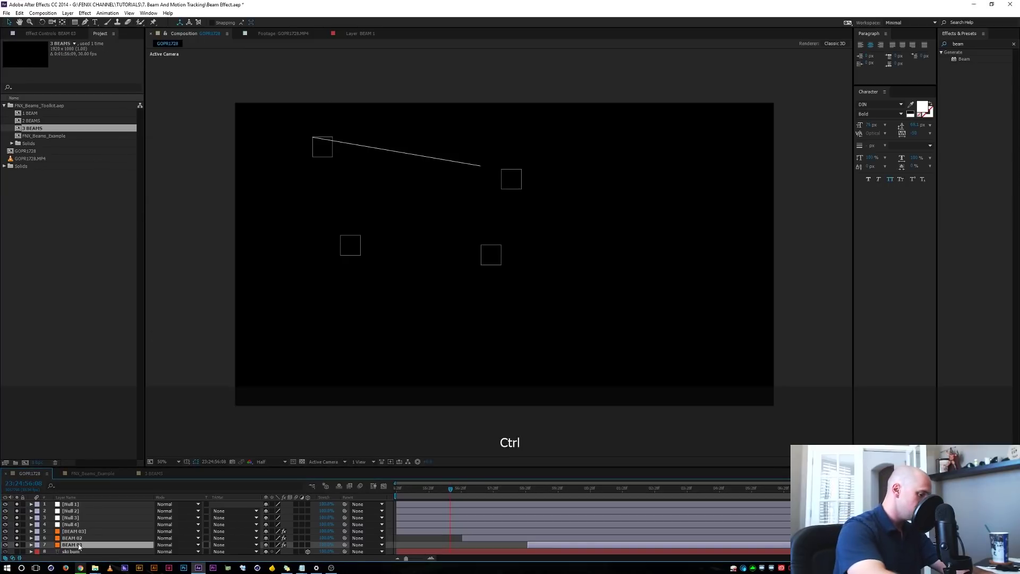
key("ctrl+shift+y")
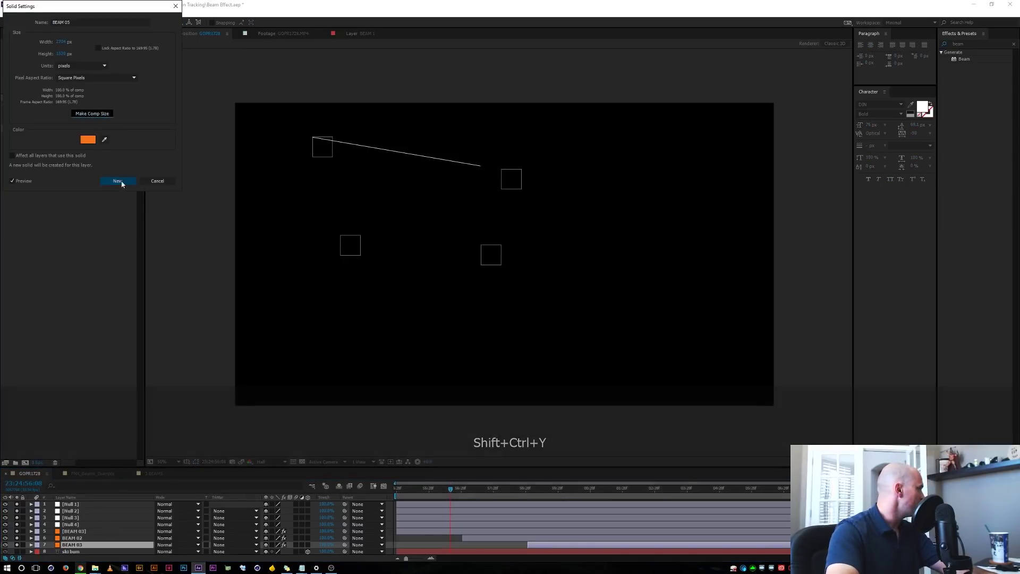
left_click(118, 180)
Reveal the Position of BEAM 02 and BEAM 03, and reset the Position of BEAM 03
left_click(75, 538, "shift")
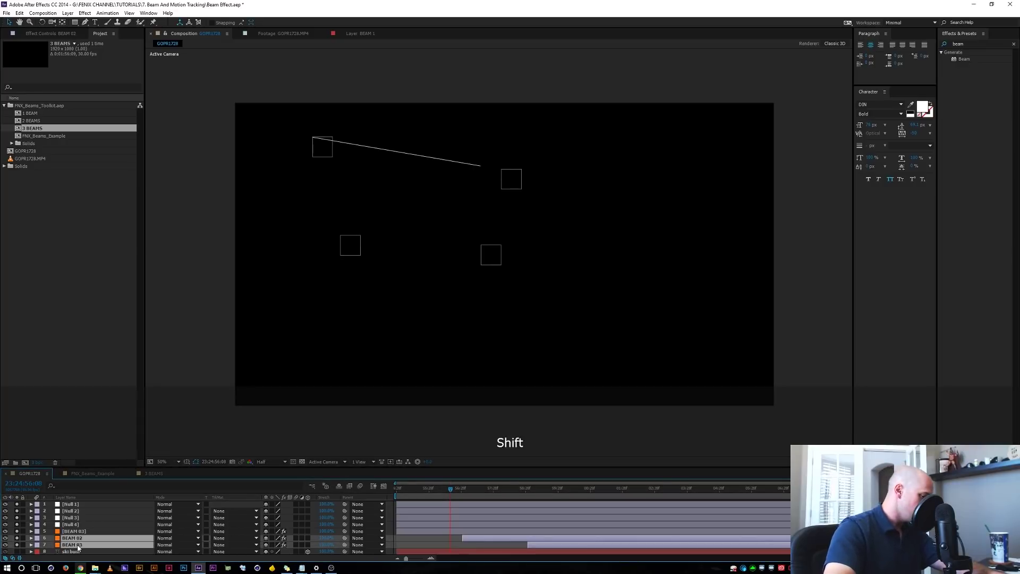
key("p")
scroll(79, 534, "down", 3)
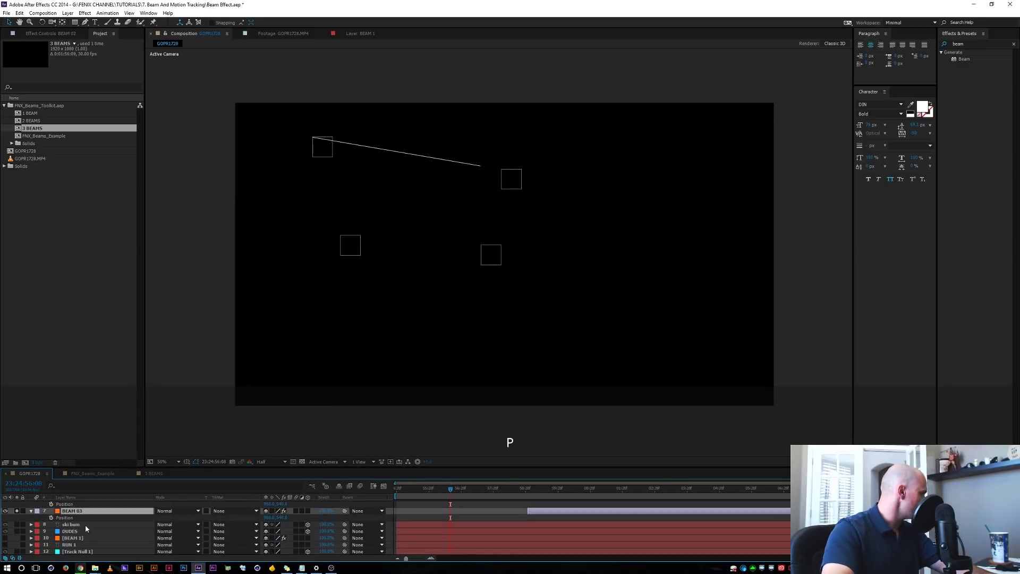
right_click(68, 518)
left_click(87, 492)
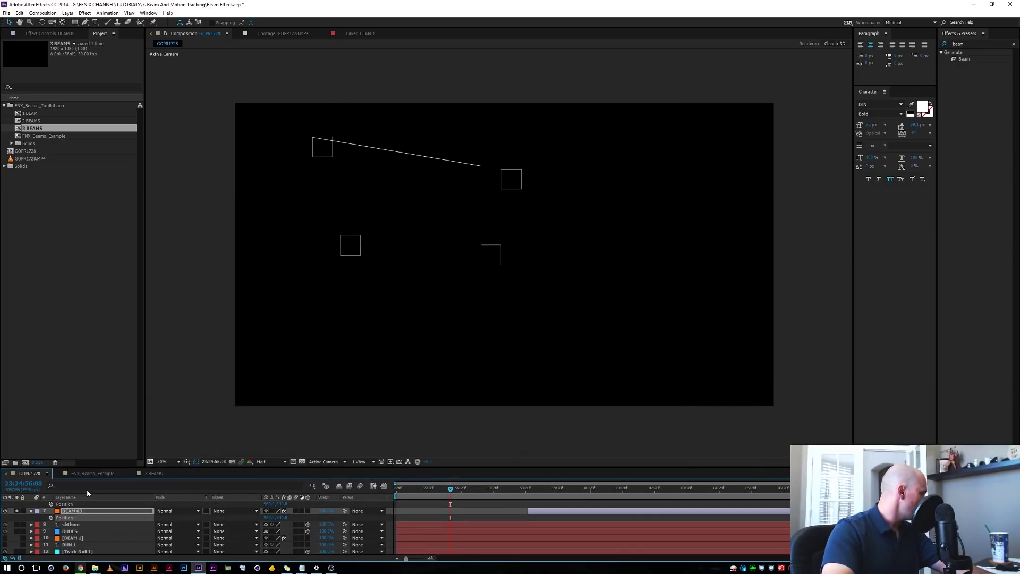
Extend the in points of BEAM 02 and BEAM 03 back to the start of the composition
scroll(77, 516, "up", 1)
left_click(78, 519)
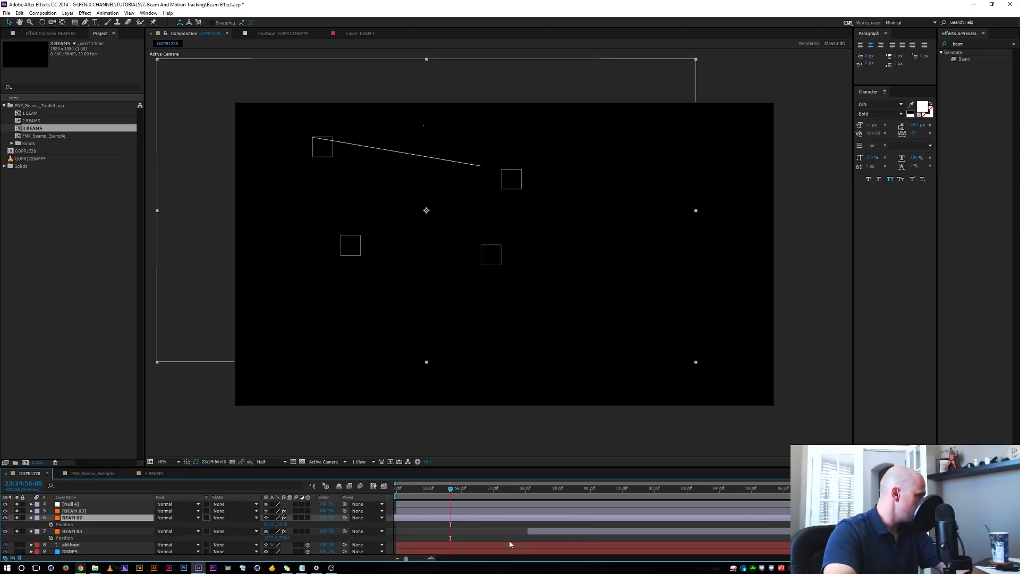
left_click(528, 531)
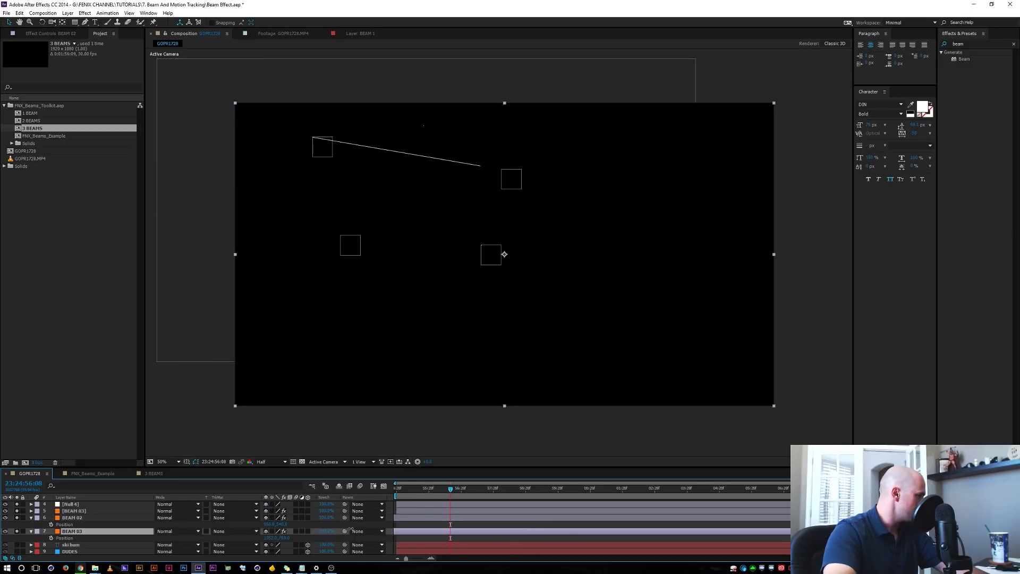
Reset the Position of BEAM 02 and BEAM 03 so both solids are centred in the frame
left_click(76, 519)
right_click(70, 525)
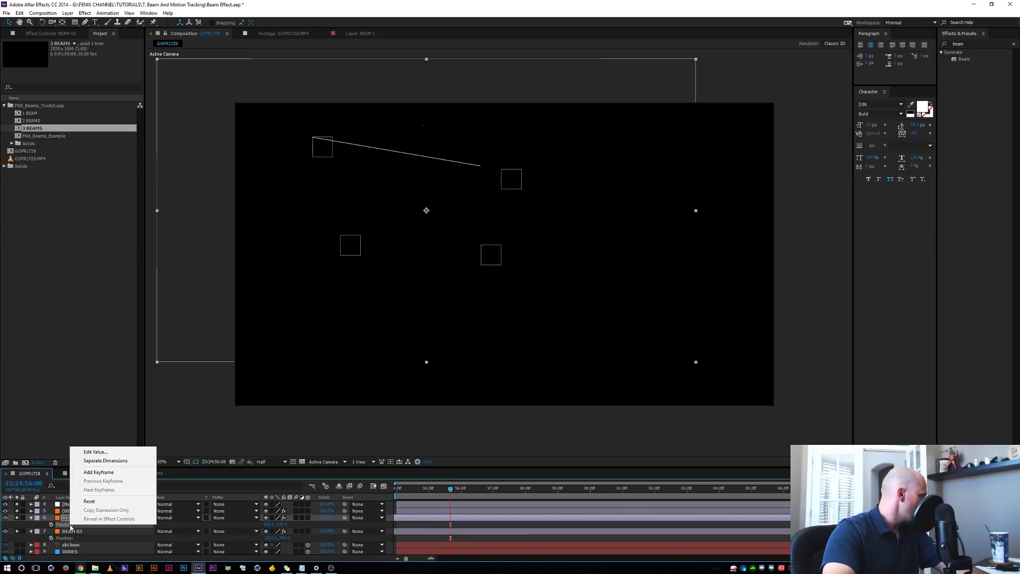
left_click(98, 502)
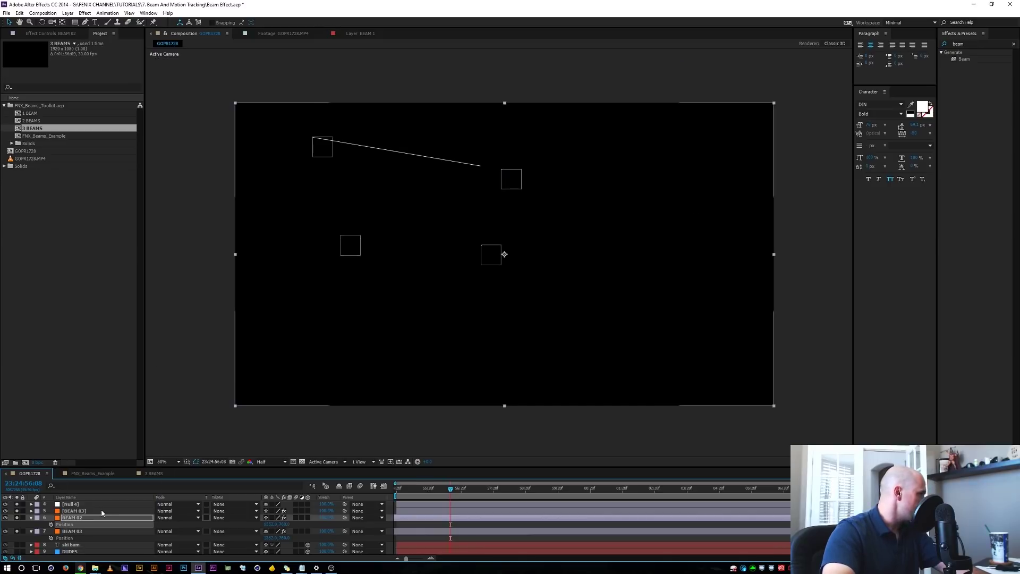
left_click(69, 538)
right_click(69, 538)
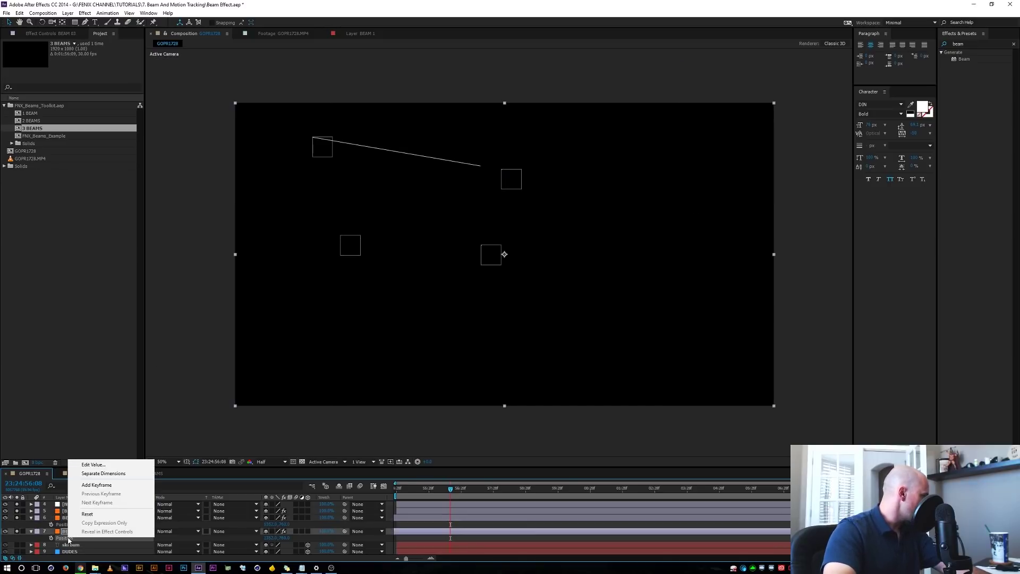
left_click(93, 517)
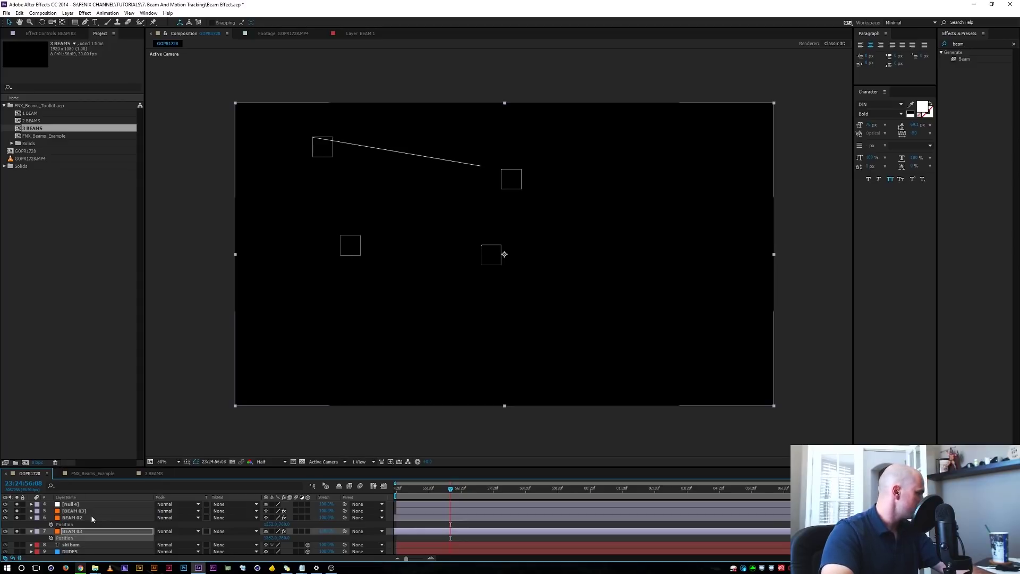
Scrub the timeline to preview the three beams, collapse BEAM 02, and unsolo the nulls and beams over the footage
key("ctrl")
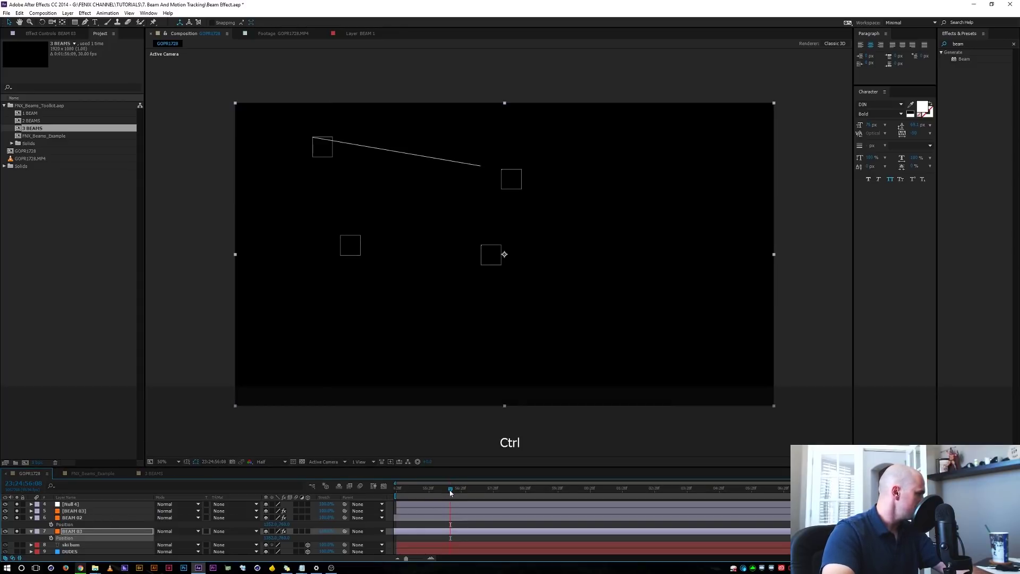
left_click_drag(468, 489, 619, 489)
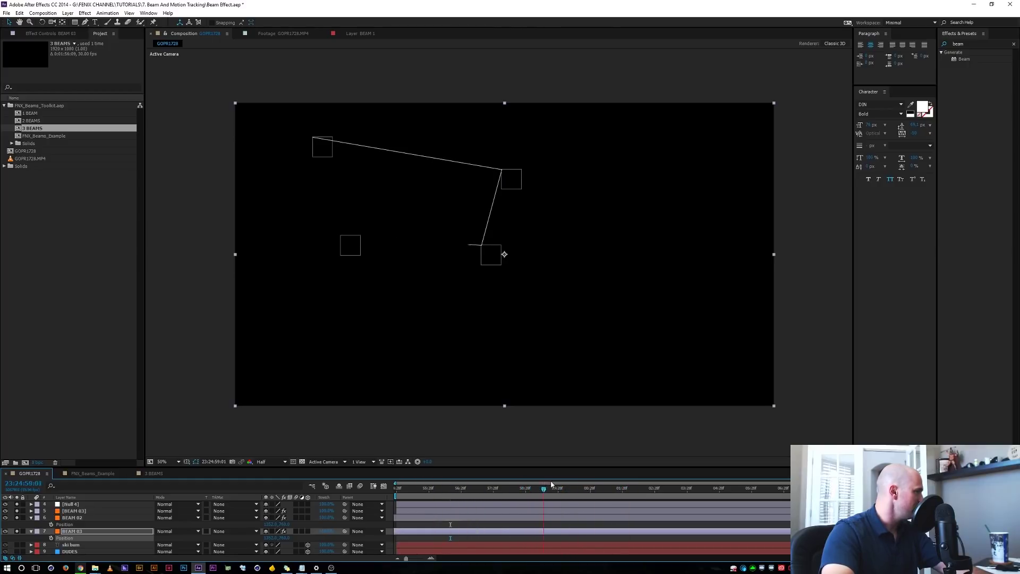
left_click_drag(551, 485, 593, 487)
left_click(31, 518)
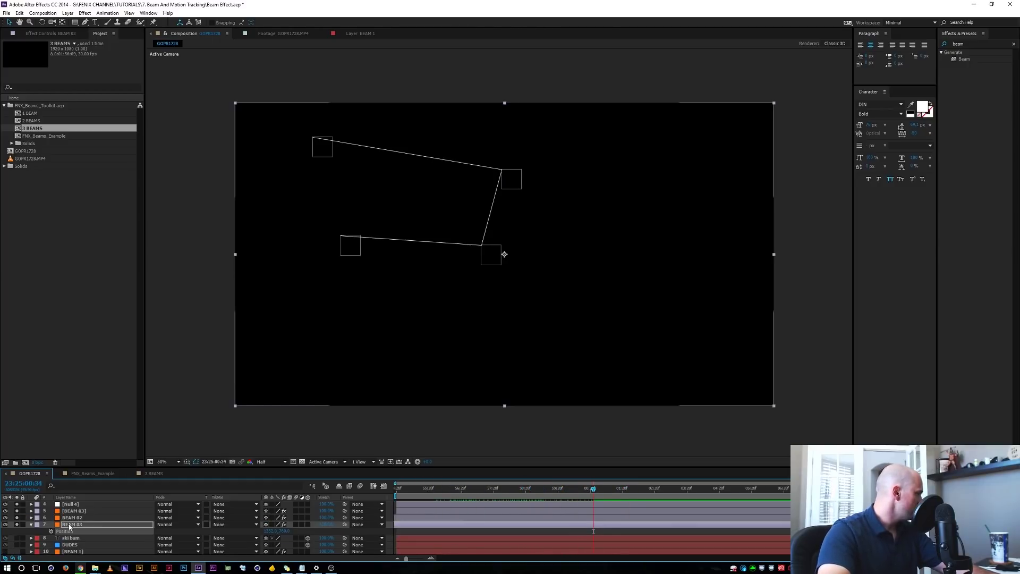
scroll(74, 526, "up", 1)
scroll(75, 534, "up", 1)
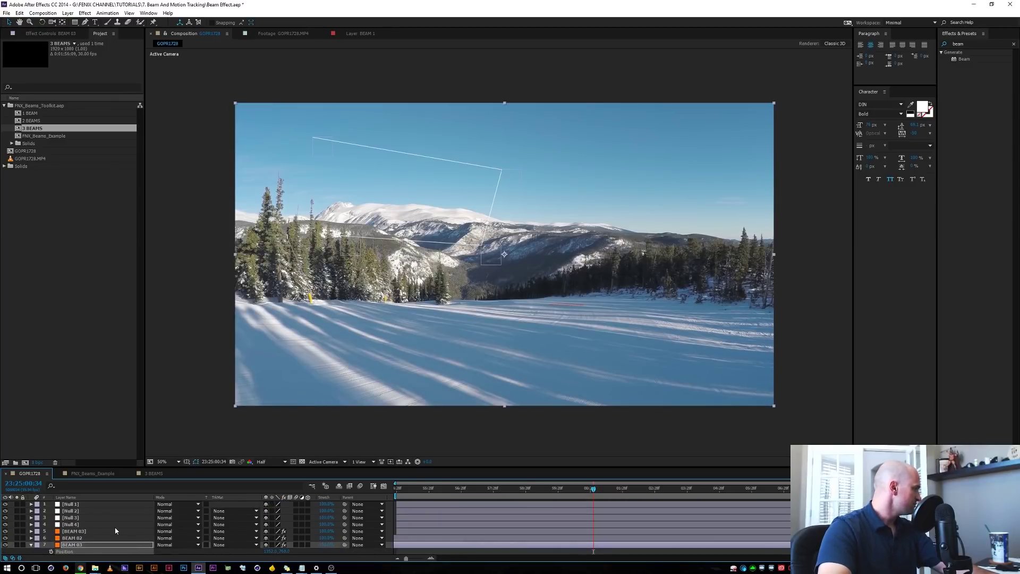
Select the ski bum text layer, go to 23:24:56:28, and shift the title slightly left over the mountains
scroll(64, 530, "down", 2)
left_click(84, 531)
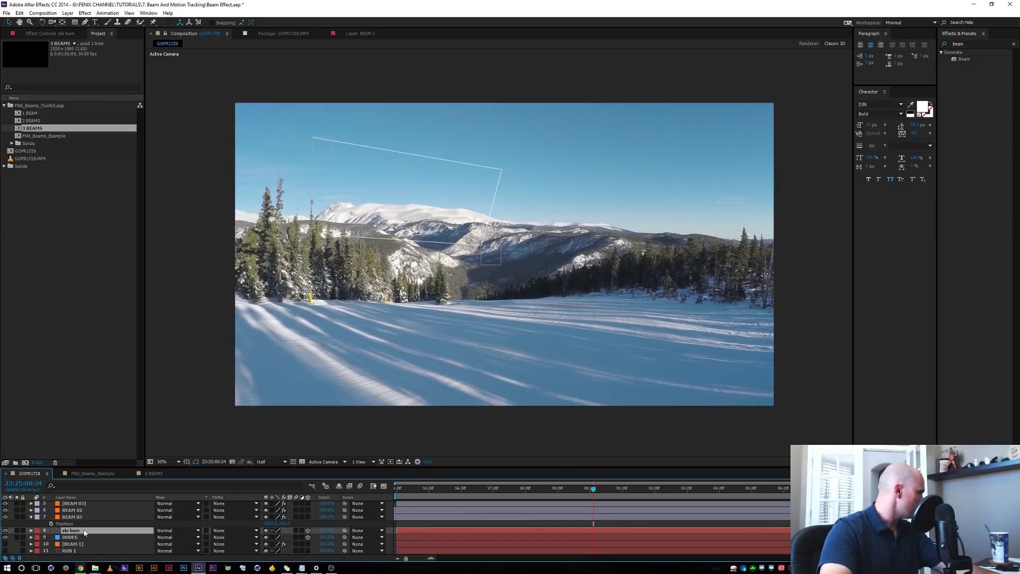
left_click_drag(569, 495, 461, 494)
left_click_drag(652, 212, 610, 211)
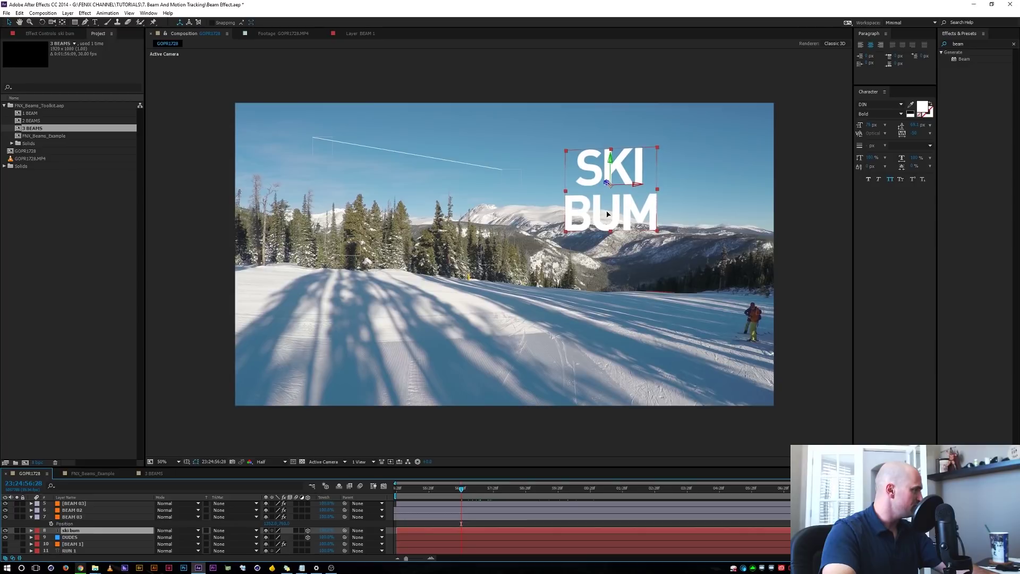
Enlarge the timeline area, turn Null 1 through Null 4 into 3D layers, and deselect them
left_click_drag(173, 467, 174, 384)
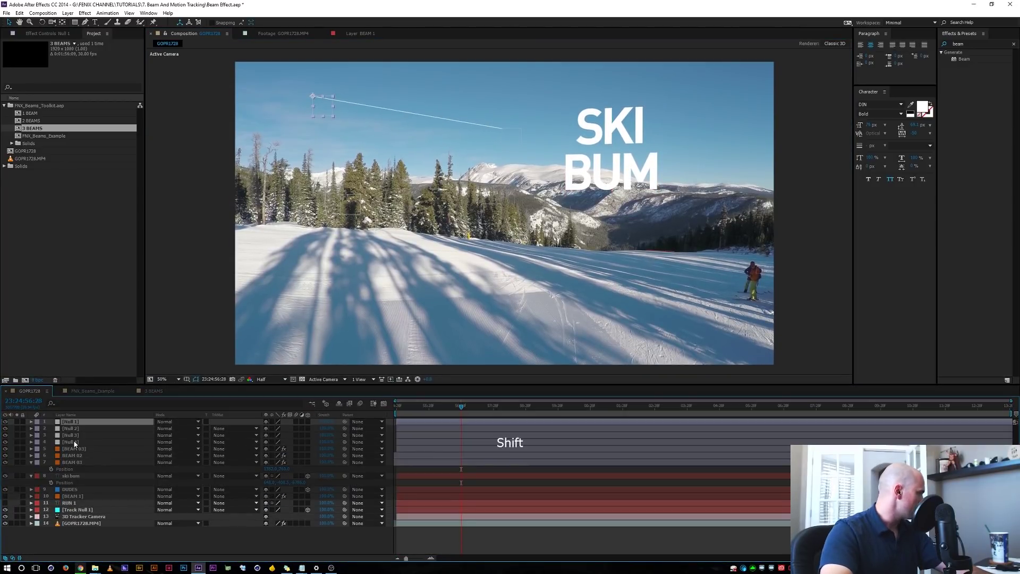
left_click(90, 441, "shift")
left_click(308, 422)
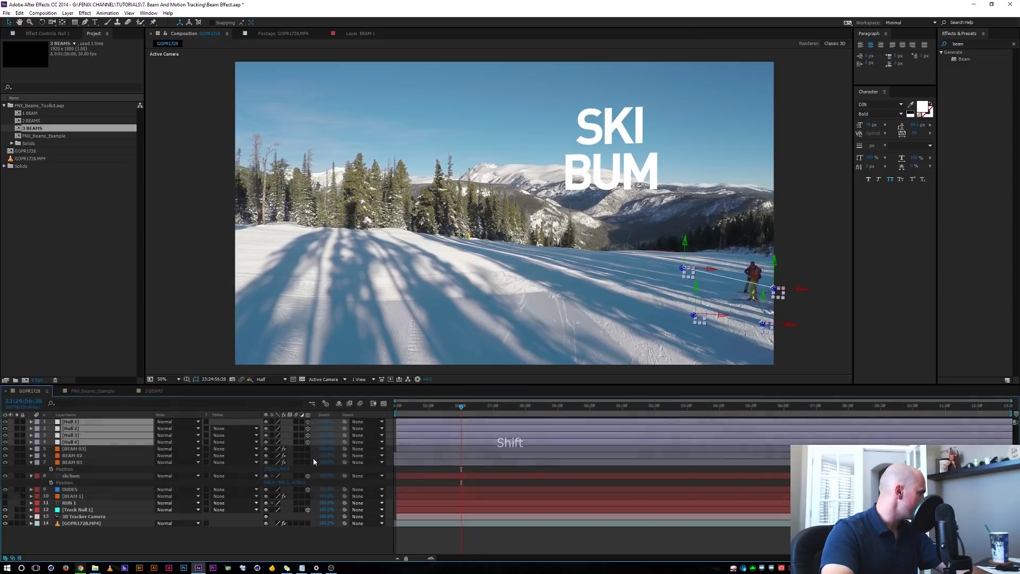
left_click(236, 546)
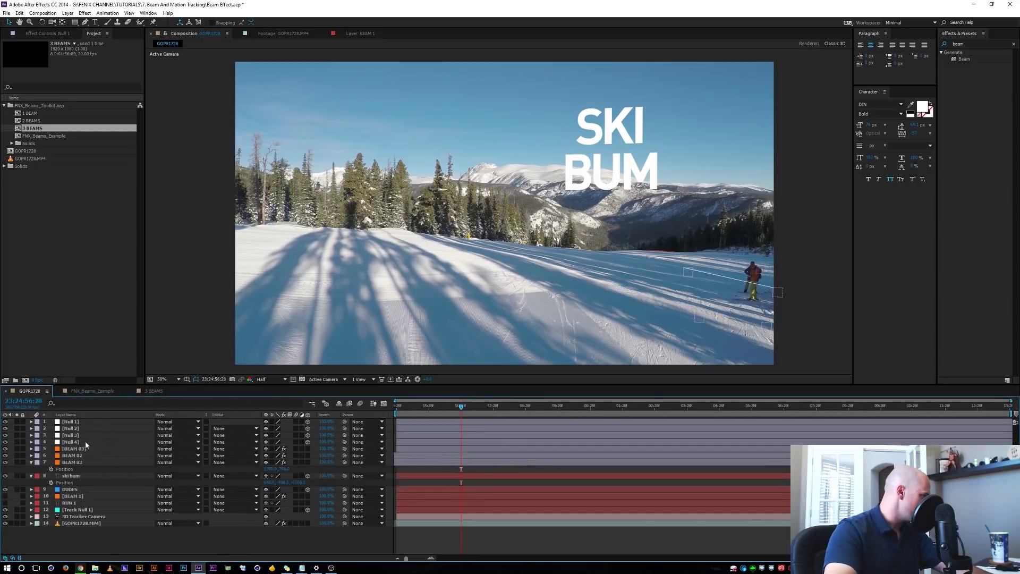
Copy the ski bum layer's Position to Null 1 and lower the null to the base of the word BUM
left_click(76, 476)
left_click(66, 483)
key("ctrl+c")
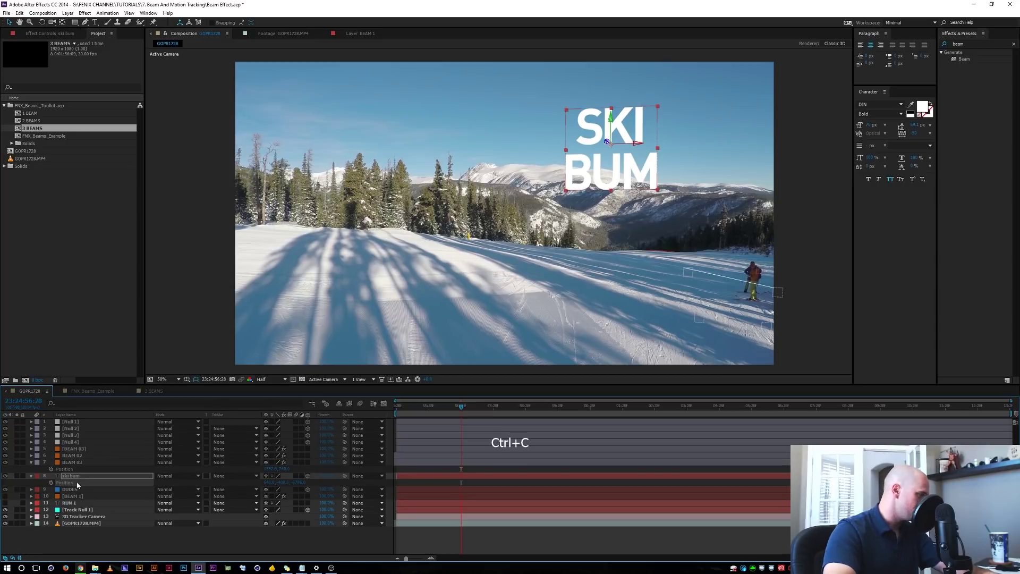
left_click(74, 422)
key("p")
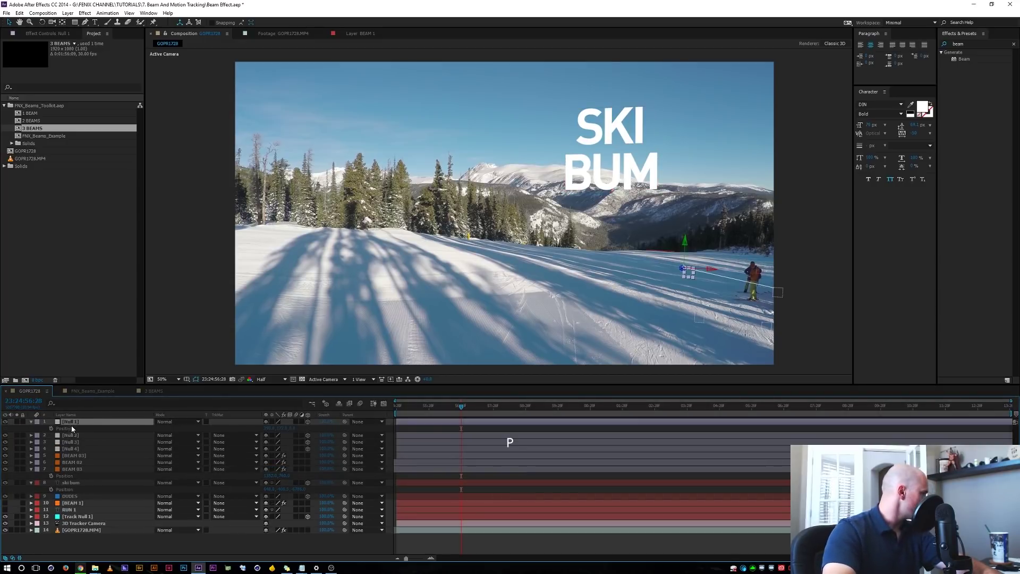
key("ctrl+v")
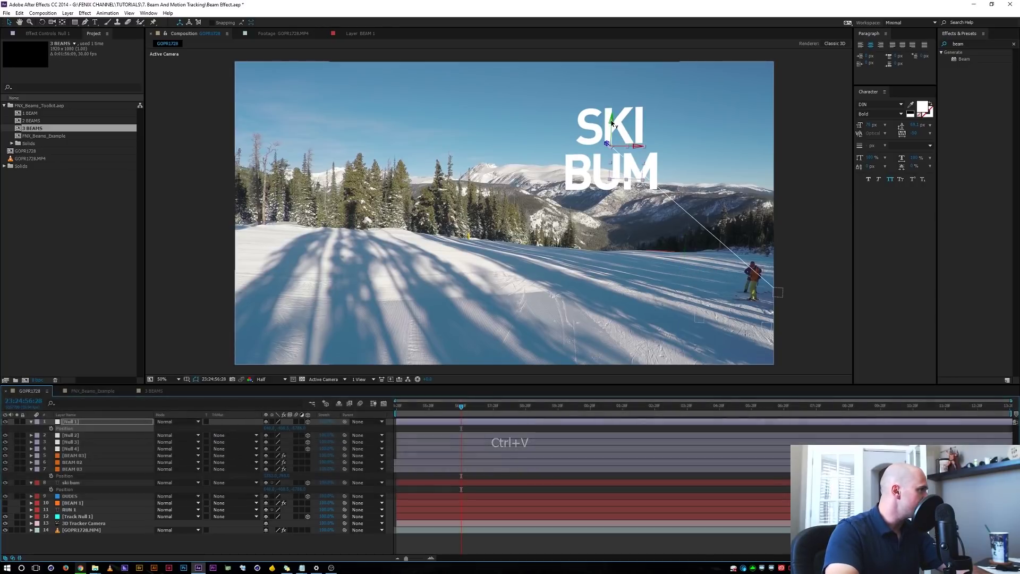
left_click_drag(612, 138, 612, 142)
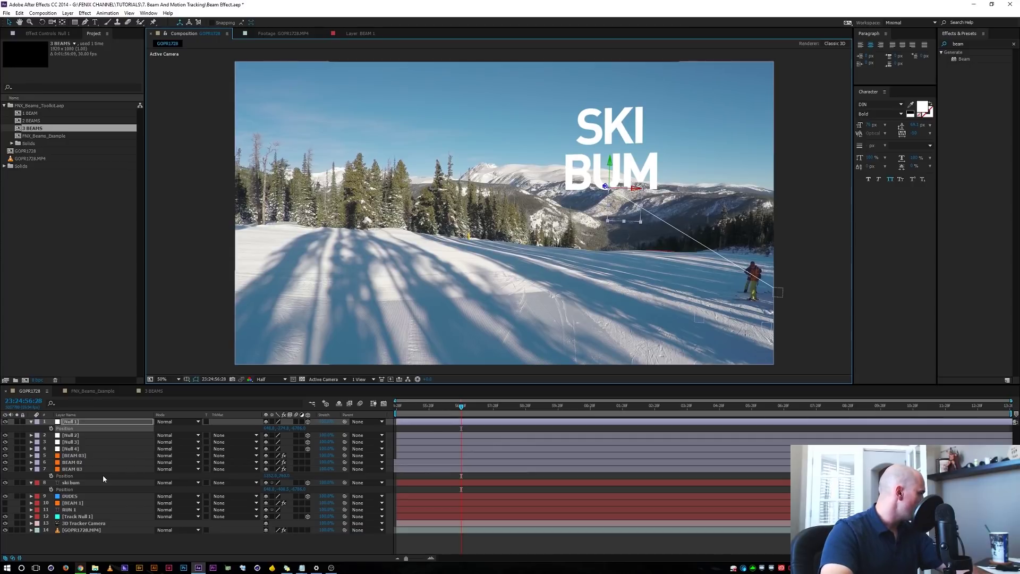
Copy the DUDES layer's Position to Null 2, Null 3 and Null 4 so they sit on the skier, and deselect them
left_click(71, 498)
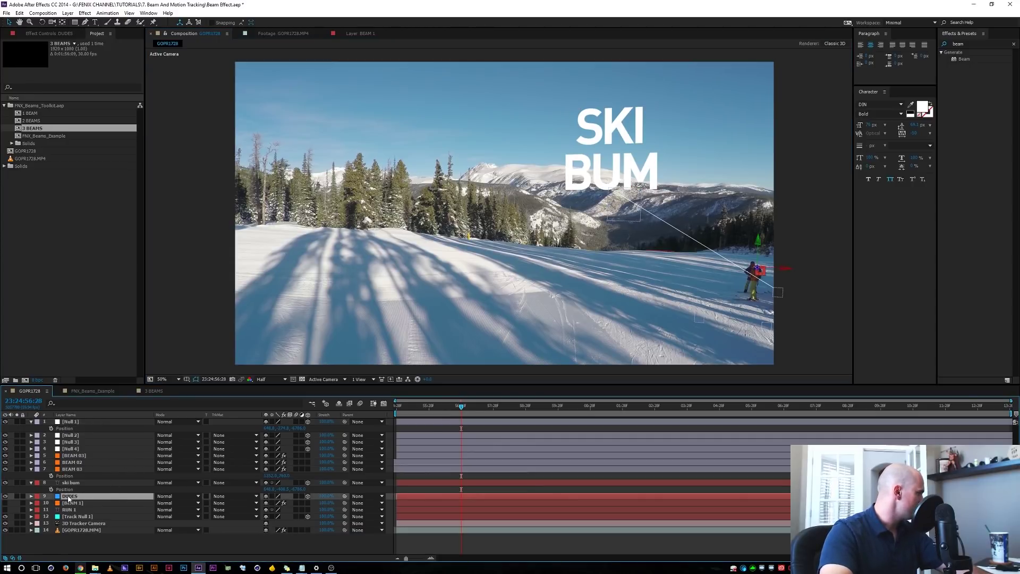
key("p")
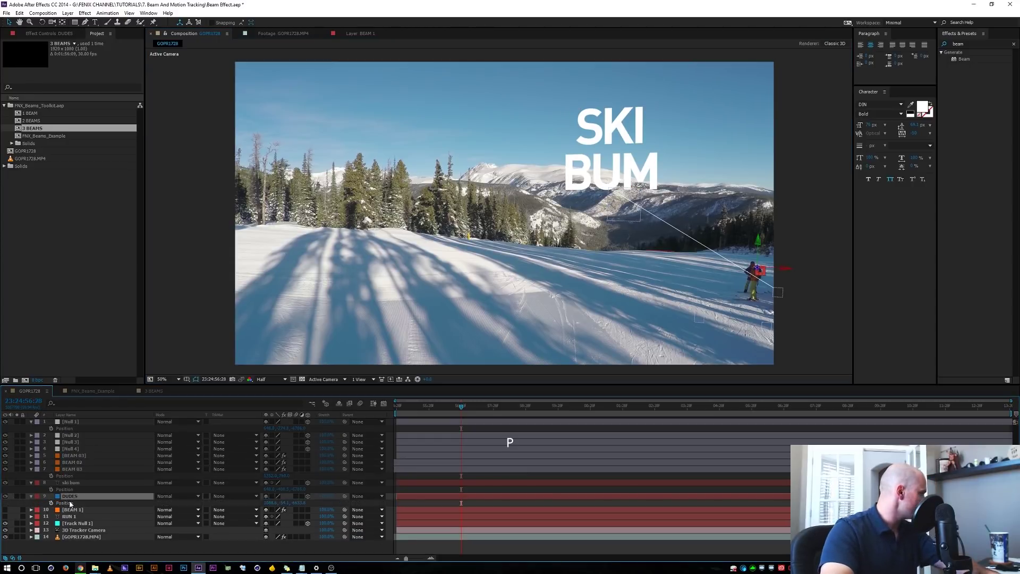
key("ctrl+c")
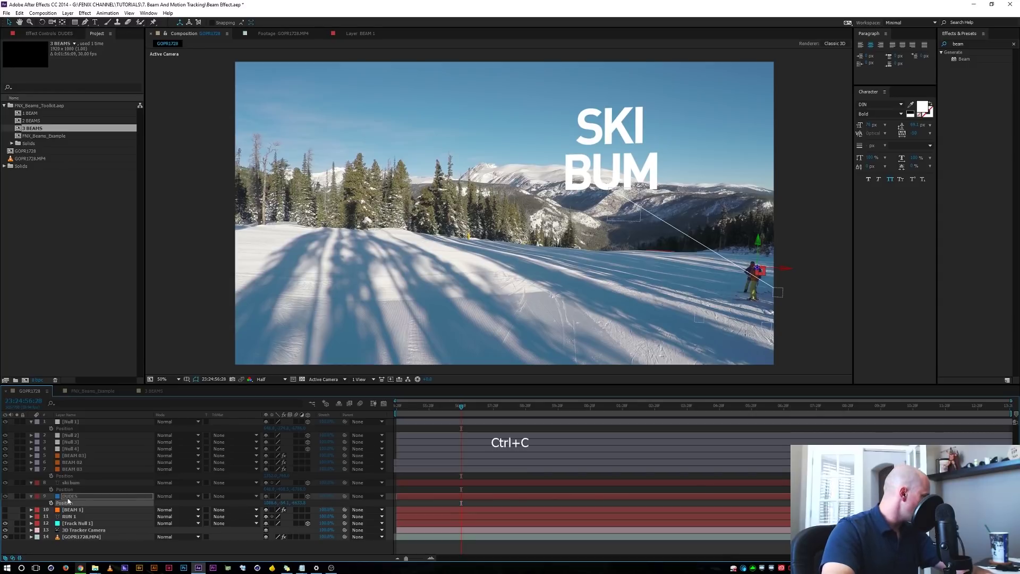
left_click(73, 448)
left_click(73, 436, "shift")
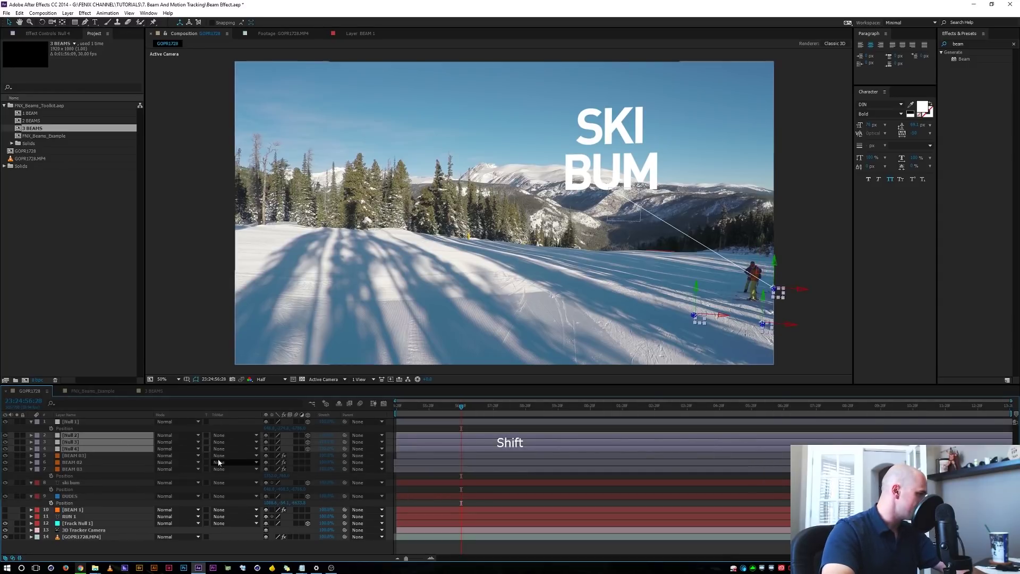
key("ctrl+v")
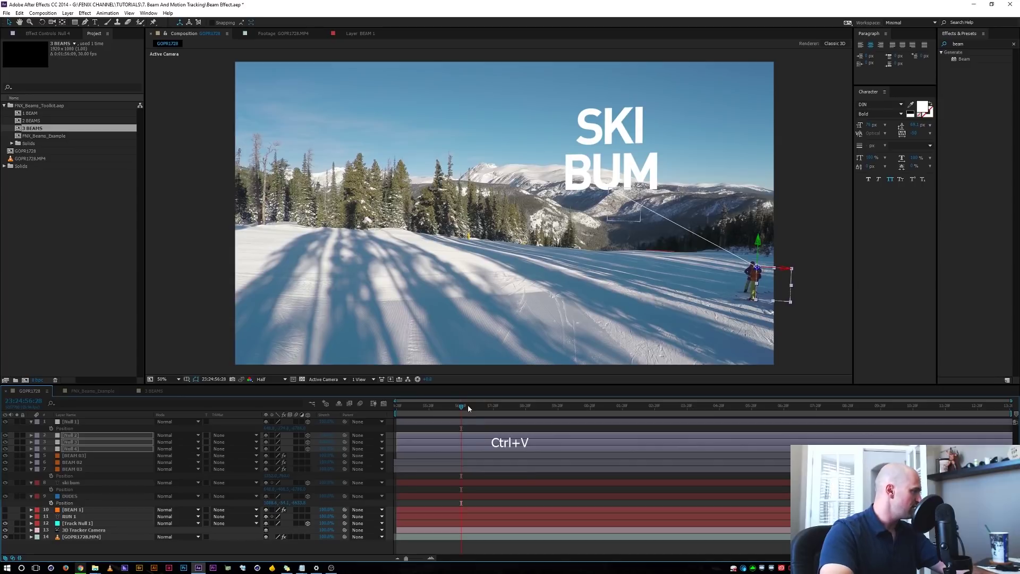
mouse_move(468, 406)
left_mouse_down()
mouse_move(445, 407)
mouse_move(461, 405)
left_mouse_up()
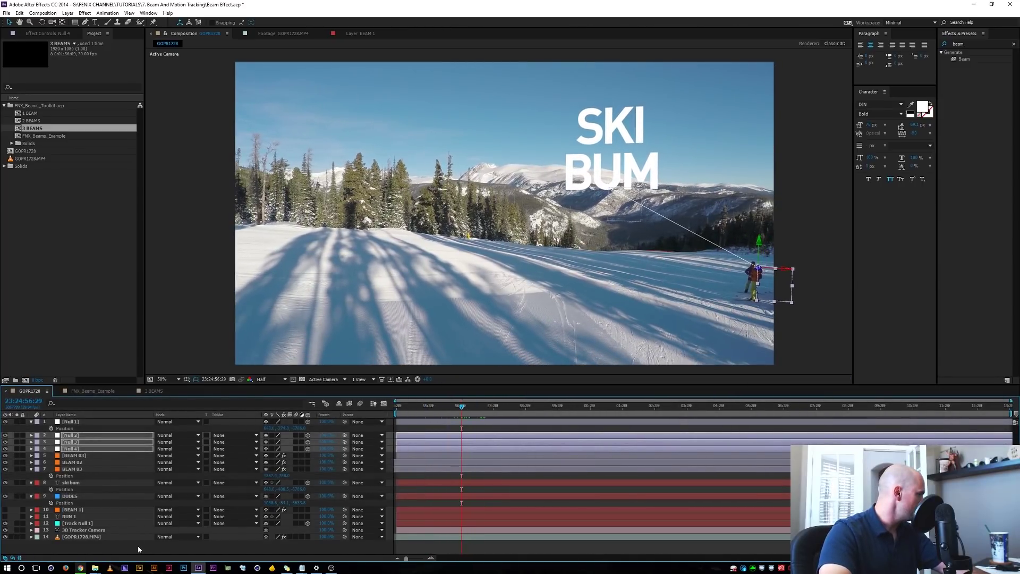
key("F2")
Place Null 2 right of the title at Null 1's height and Null 3 below it at the skier's height, and collapse Null 1
left_click(71, 435)
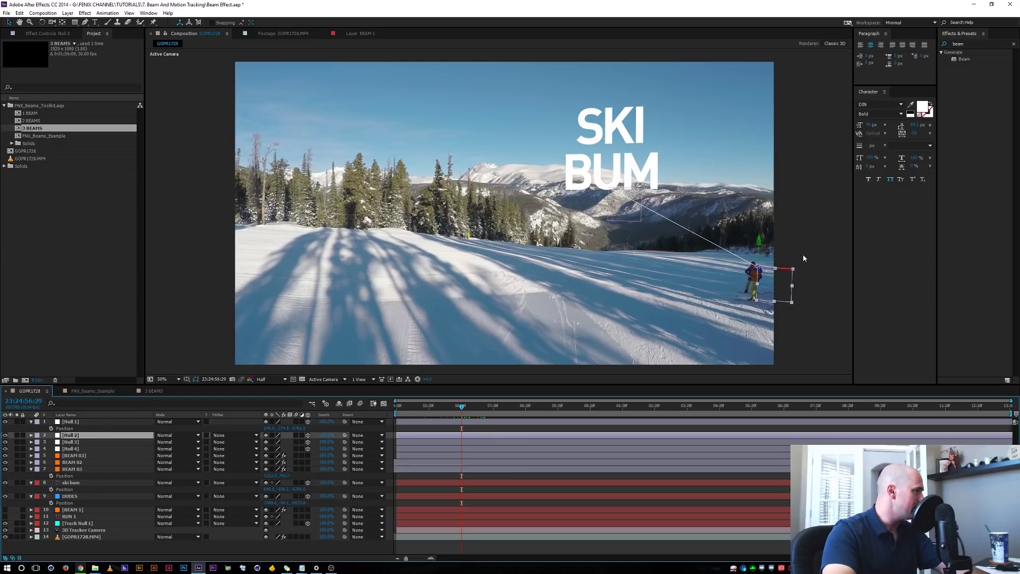
left_click_drag(759, 244, 707, 190)
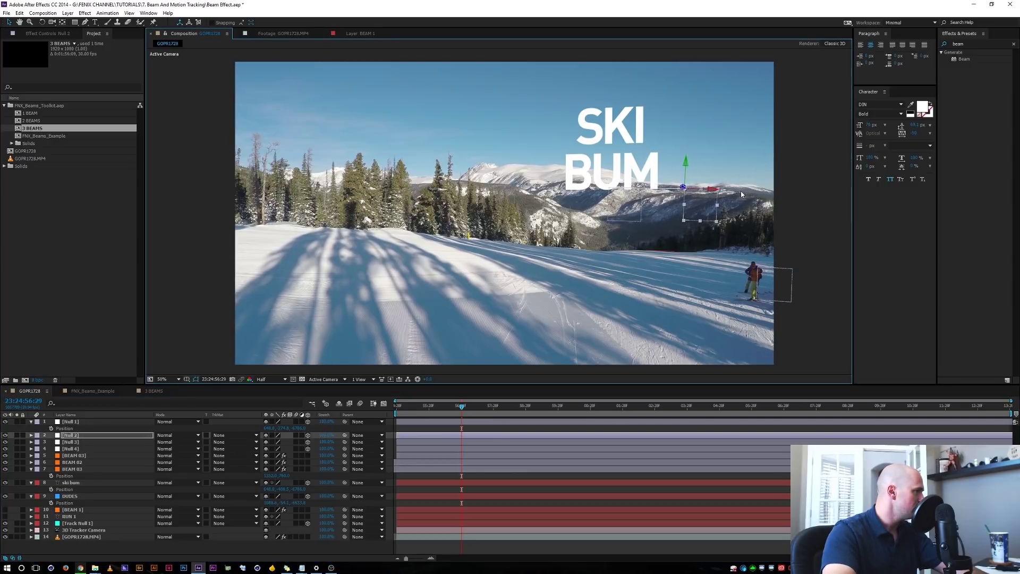
left_click(97, 442)
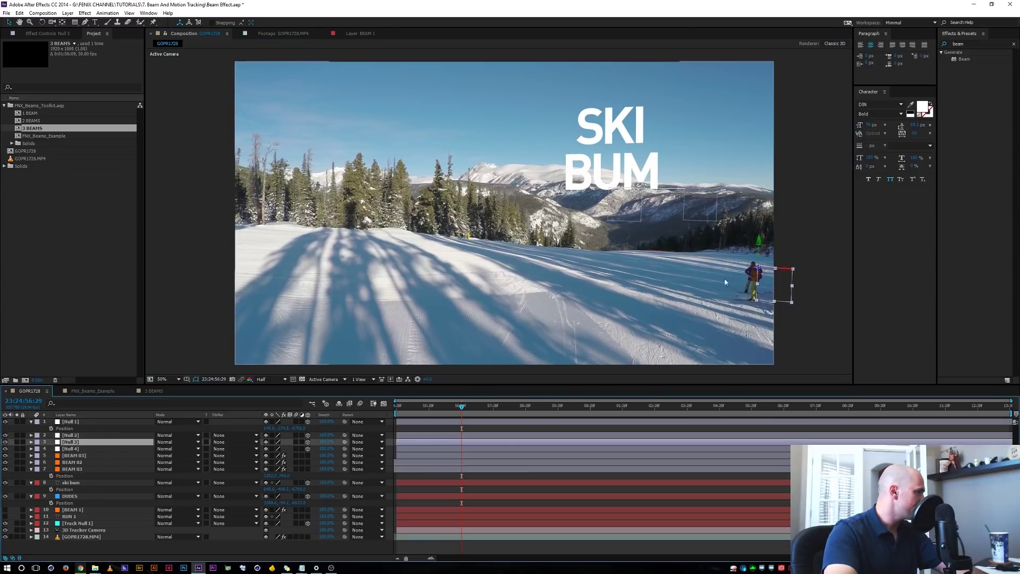
left_click_drag(782, 268, 737, 268)
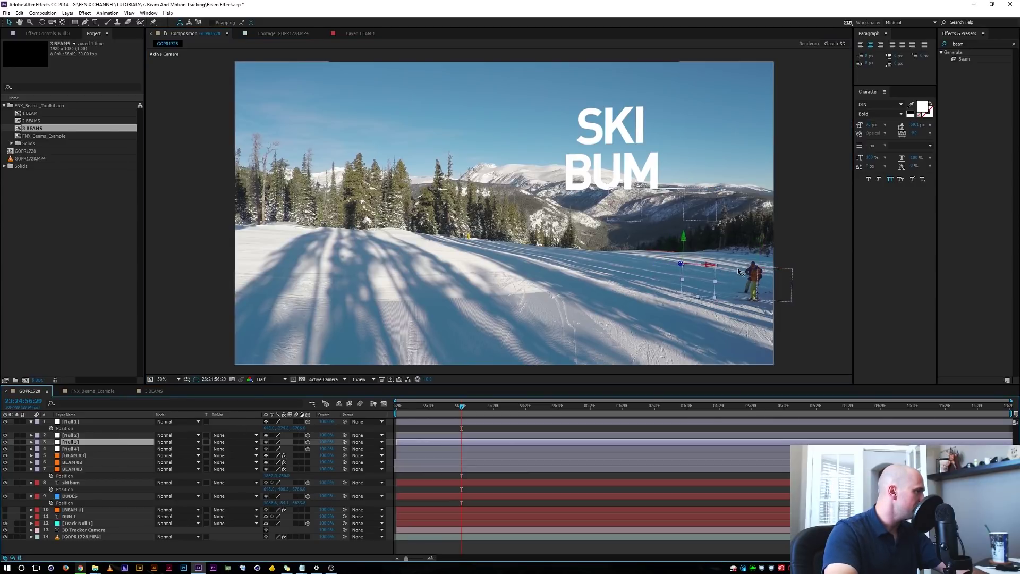
left_click(784, 271)
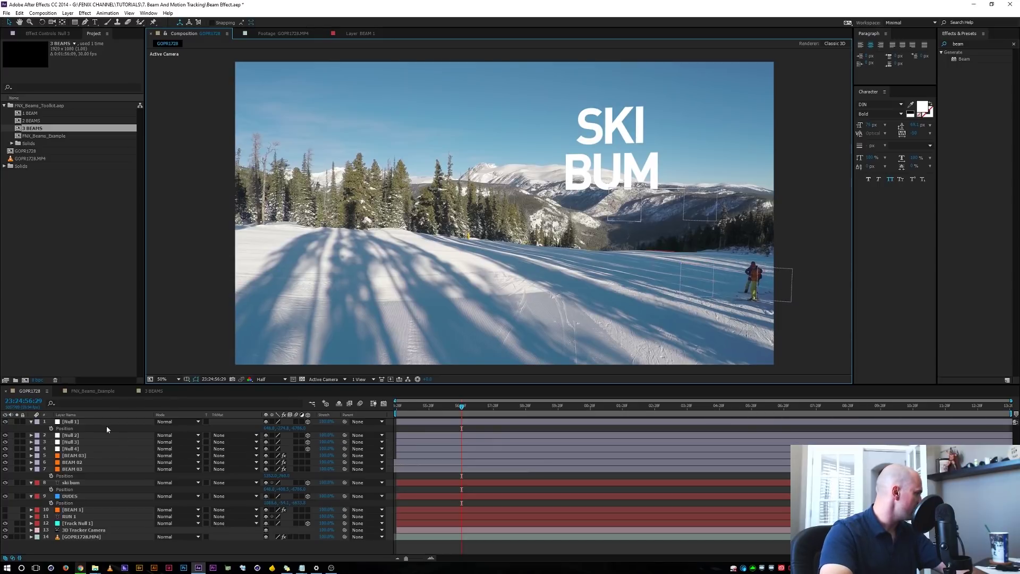
left_click(31, 421)
Time-stretch the three beam layers to 50% and line up their Time keyframes end to end
left_click(74, 448)
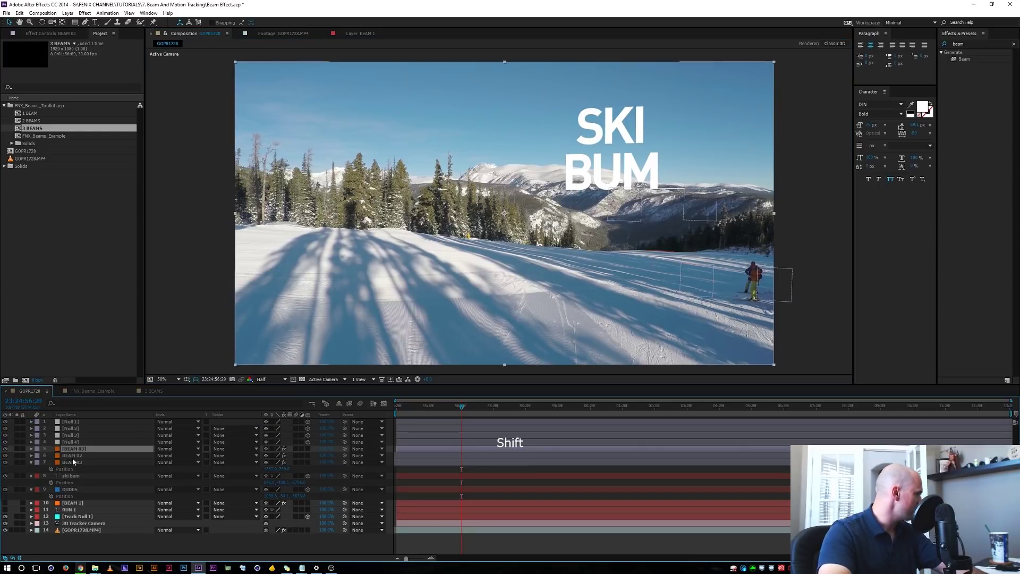
left_click(73, 462, "shift")
key("u")
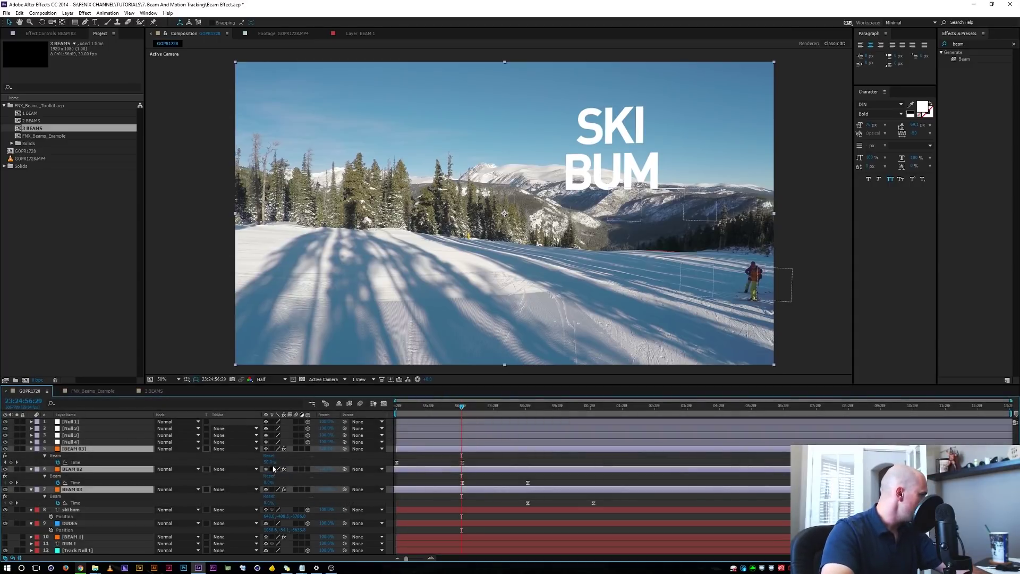
left_click(324, 449)
type("65")
key("Return")
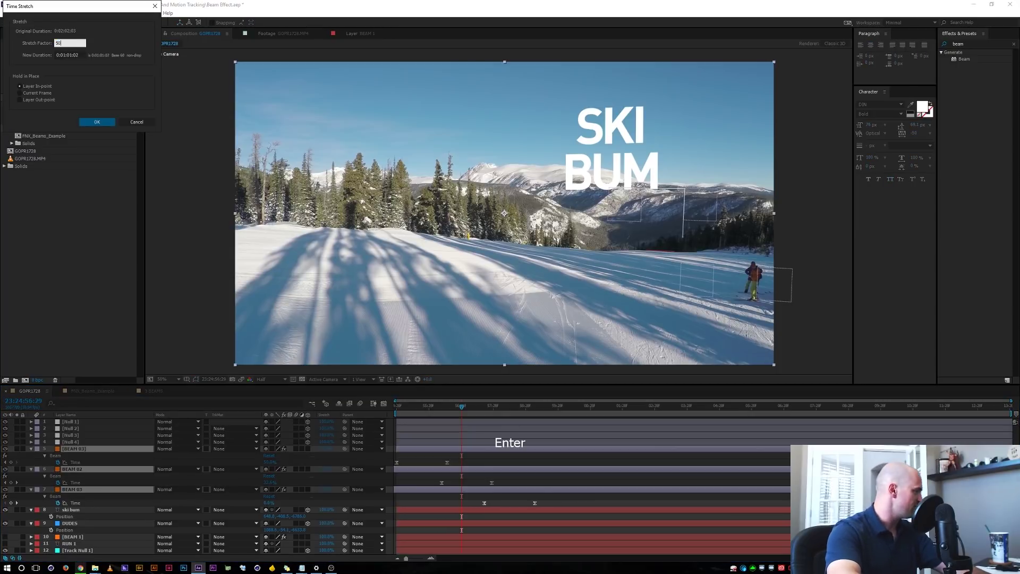
left_click(489, 463)
left_click_drag(432, 469, 471, 489)
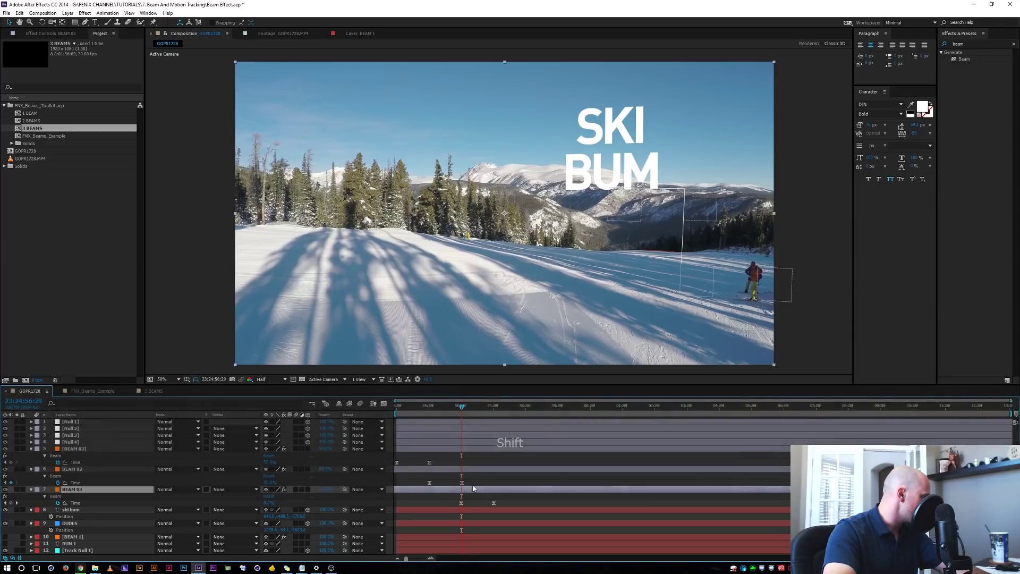
Hide the layer controls and preview the beams from the start of the composition
left_click_drag(463, 406, 400, 399)
key("ctrl+shift+h")
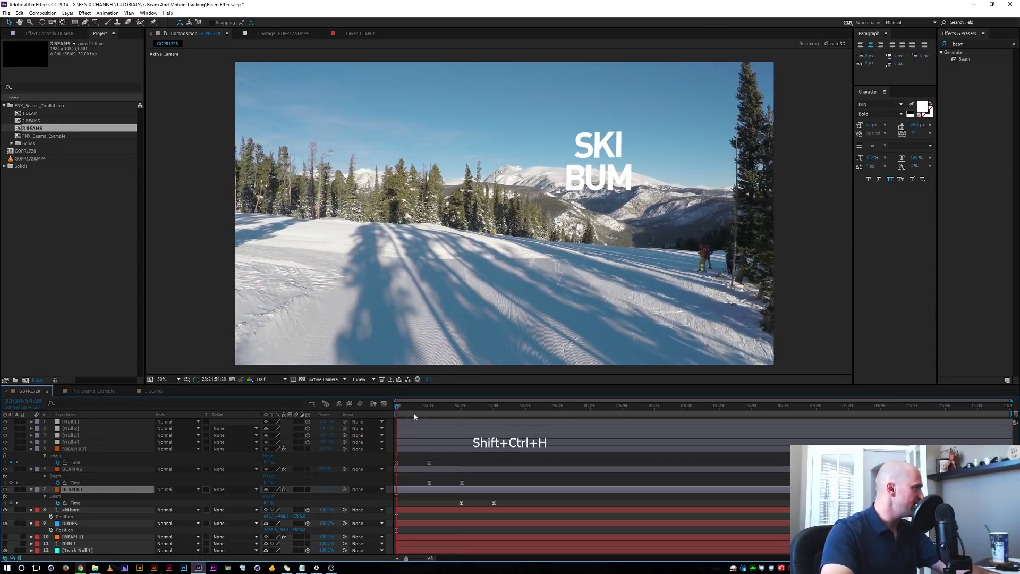
key("space")
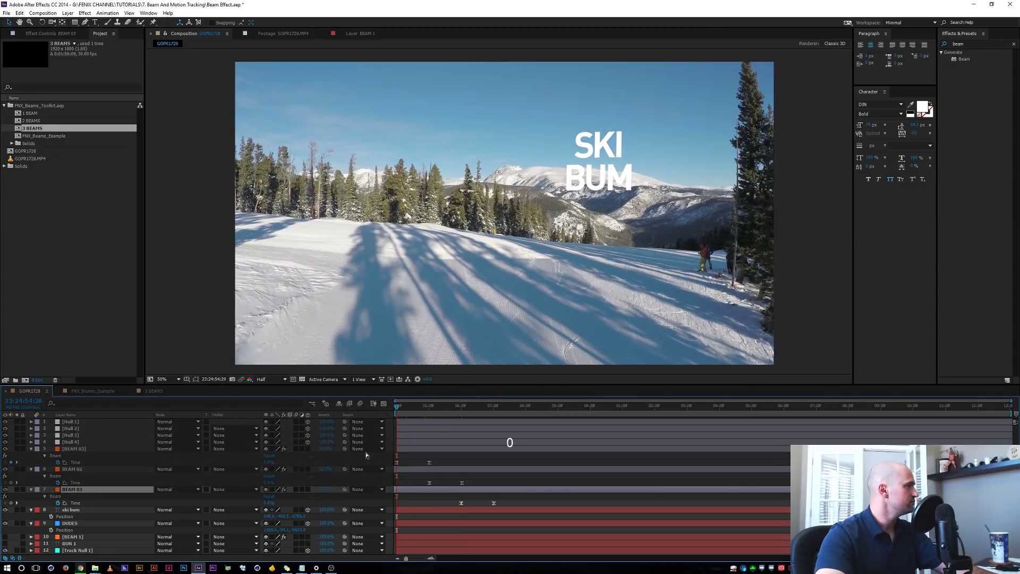
left_click(399, 406)
key("space")
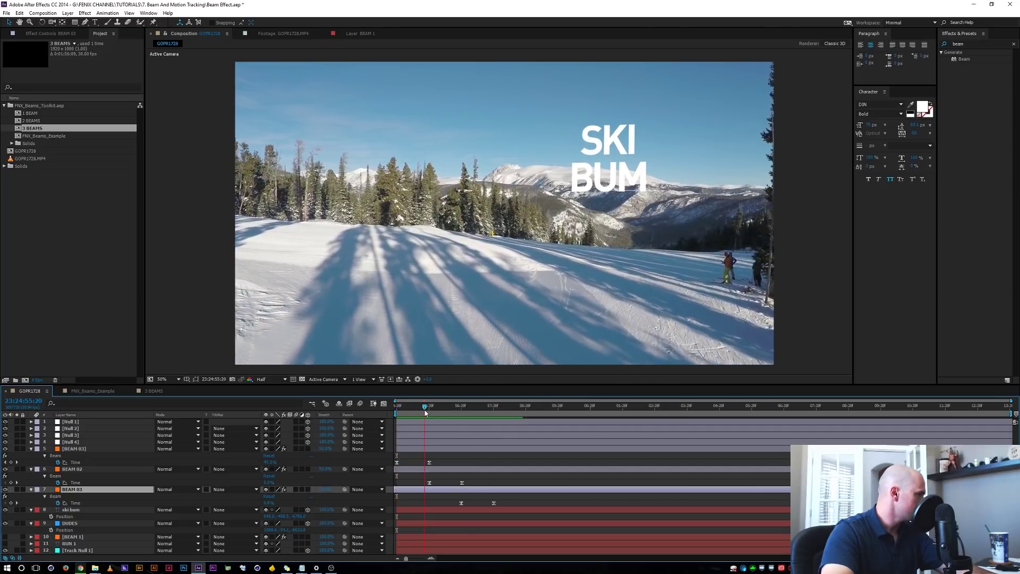
left_click(396, 407)
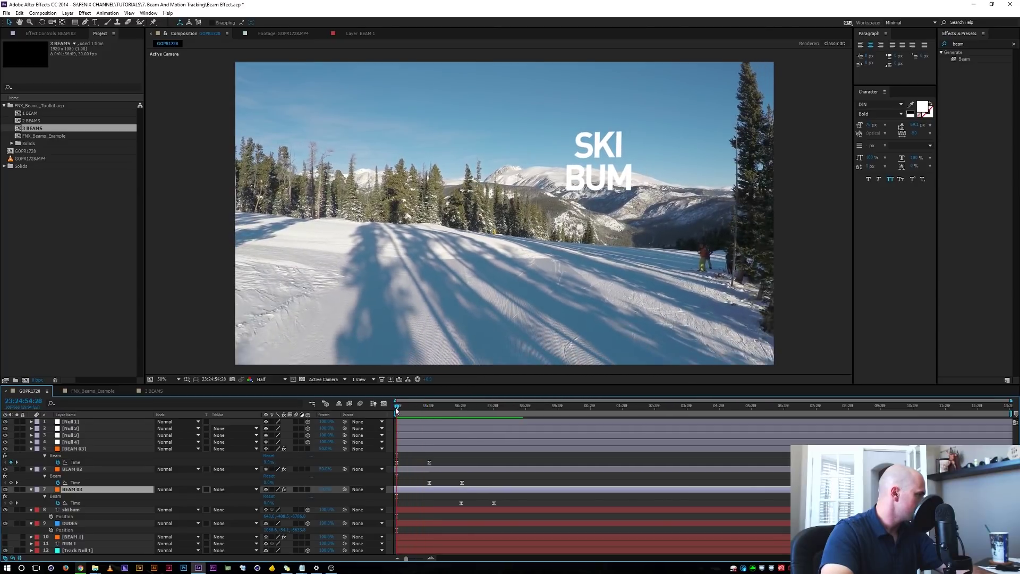
Collapse the uppermost beam layer and slide all three beam layers earlier together so the animation starts further along
left_click(72, 449)
left_click(31, 450)
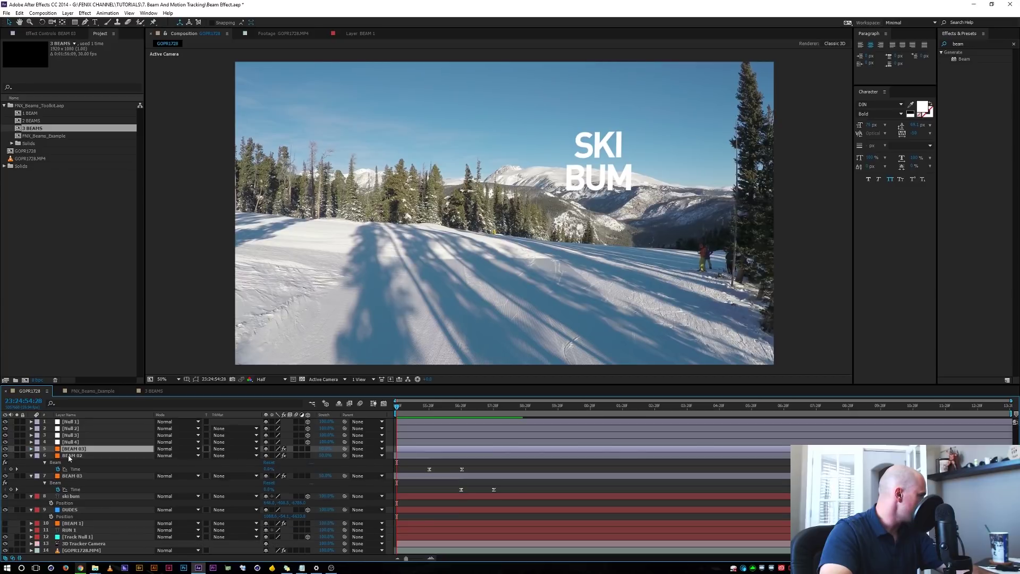
left_click(72, 456)
left_click(73, 448)
left_click_drag(397, 406, 422, 408)
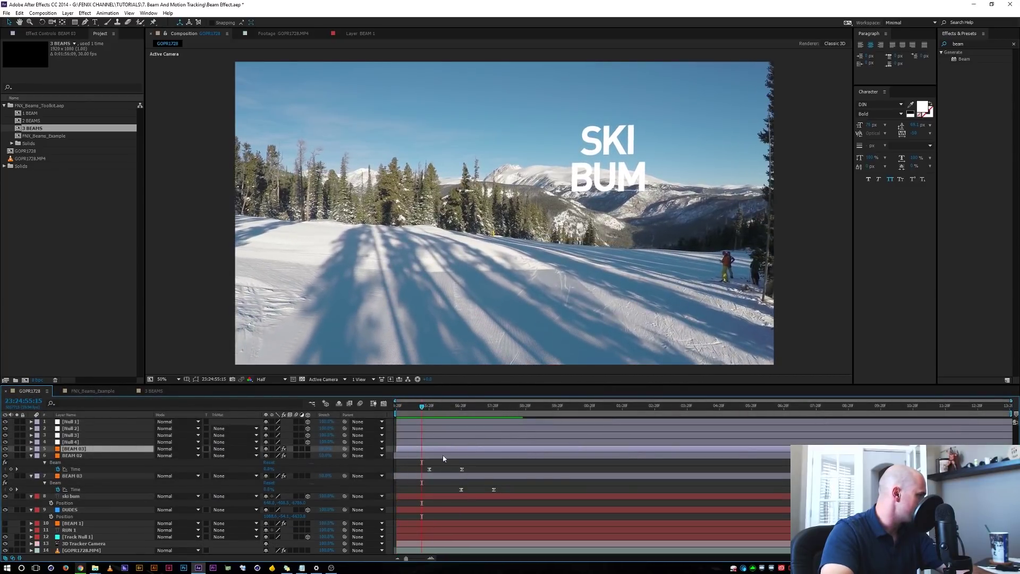
left_click(458, 474, "shift")
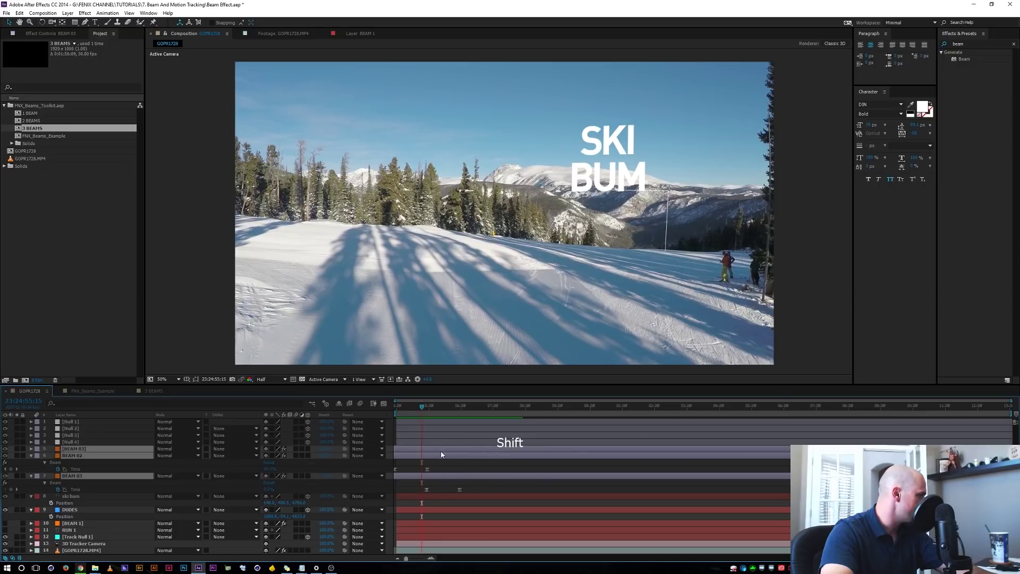
mouse_move(441, 454)
left_mouse_down()
mouse_move(423, 450)
mouse_move(432, 449)
left_mouse_up()
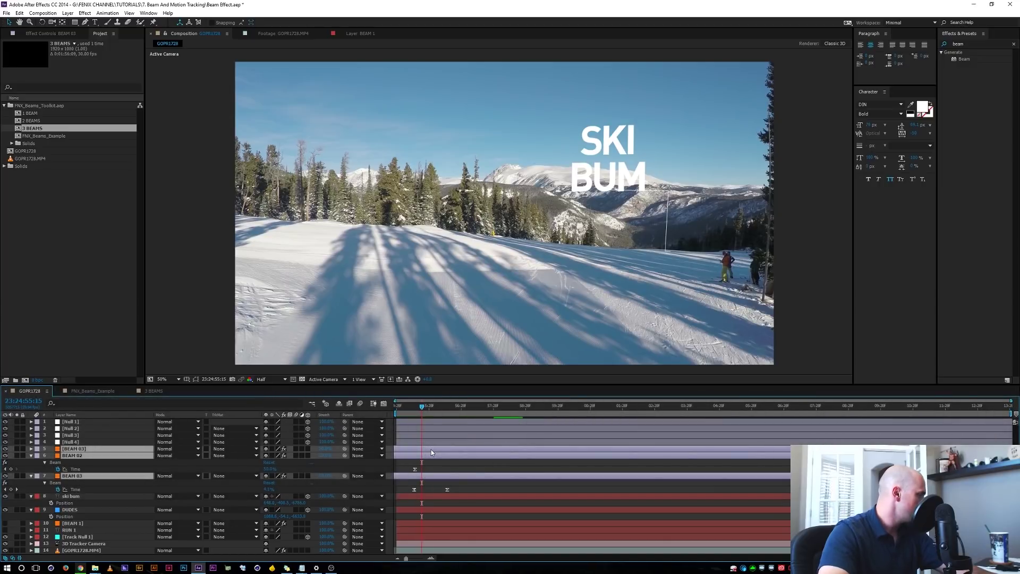
Preview the shifted beams over the ski footage
key("KP_0")
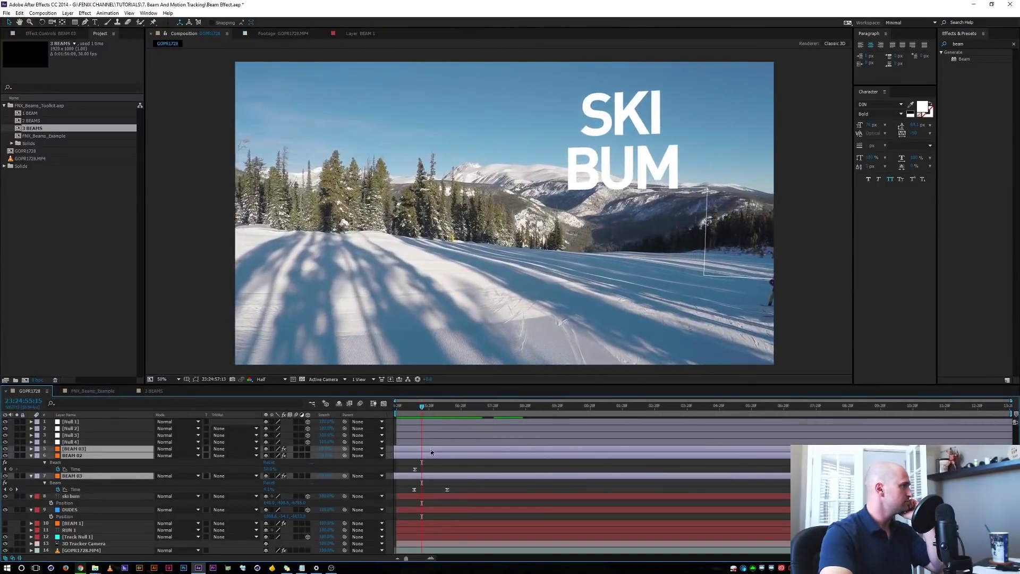
key("KP_0")
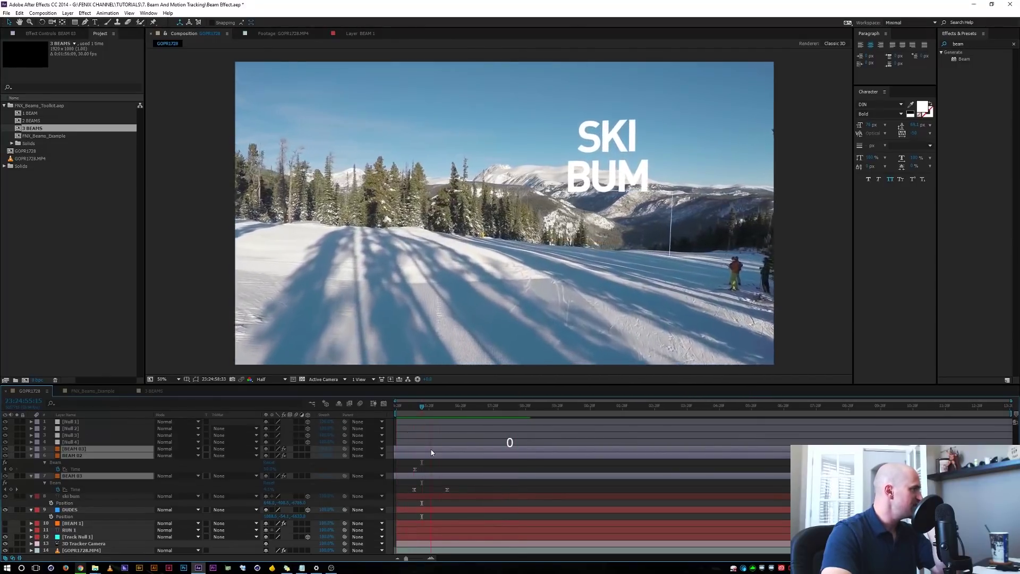
key("space")
Go to 23:24:55:51, adjust Null 2's Z Position to change its depth, and scrub back to check the beam
left_click(441, 406)
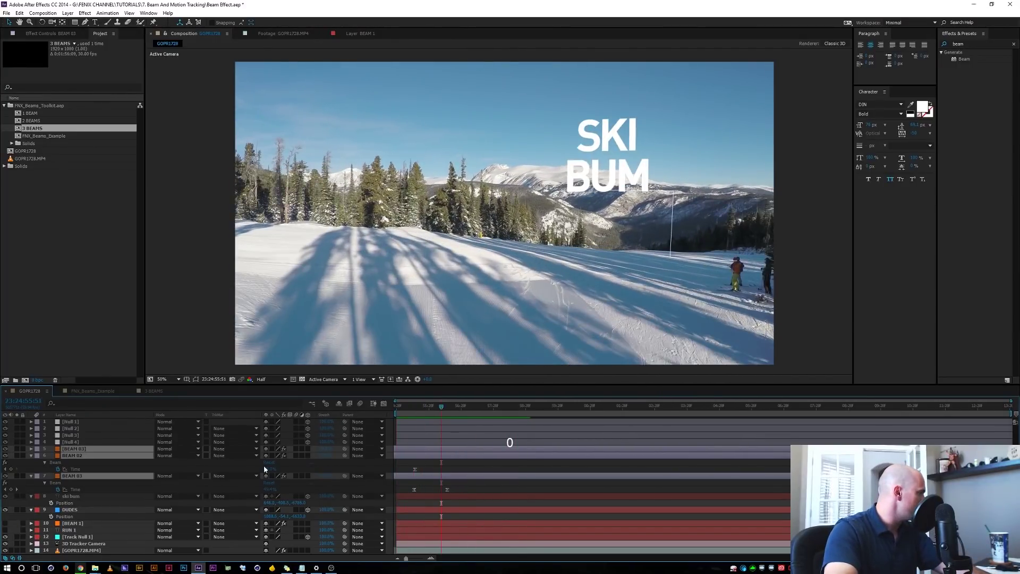
left_click(80, 429)
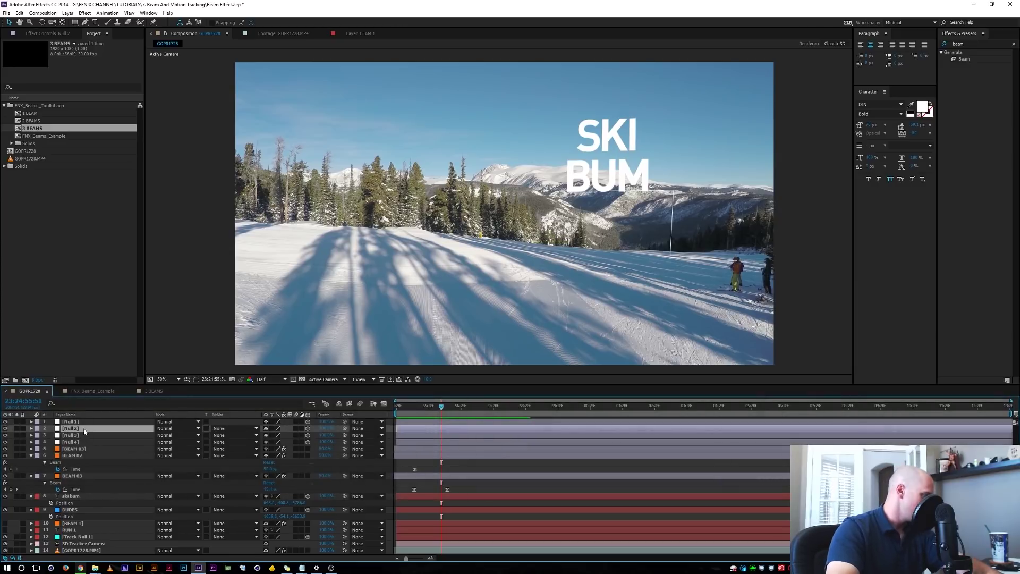
key("p")
left_click_drag(301, 439, 312, 439)
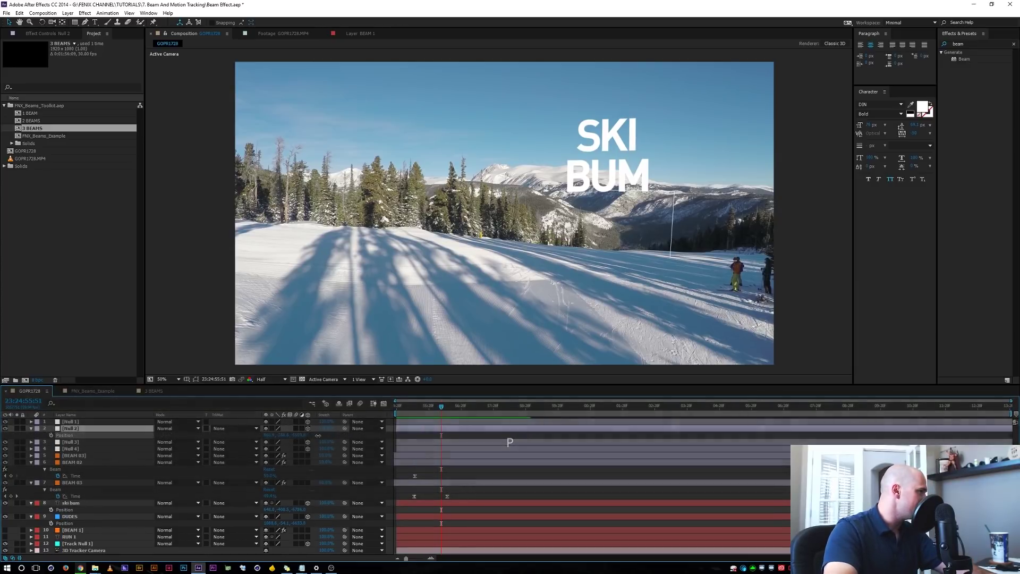
left_click_drag(427, 412, 418, 411)
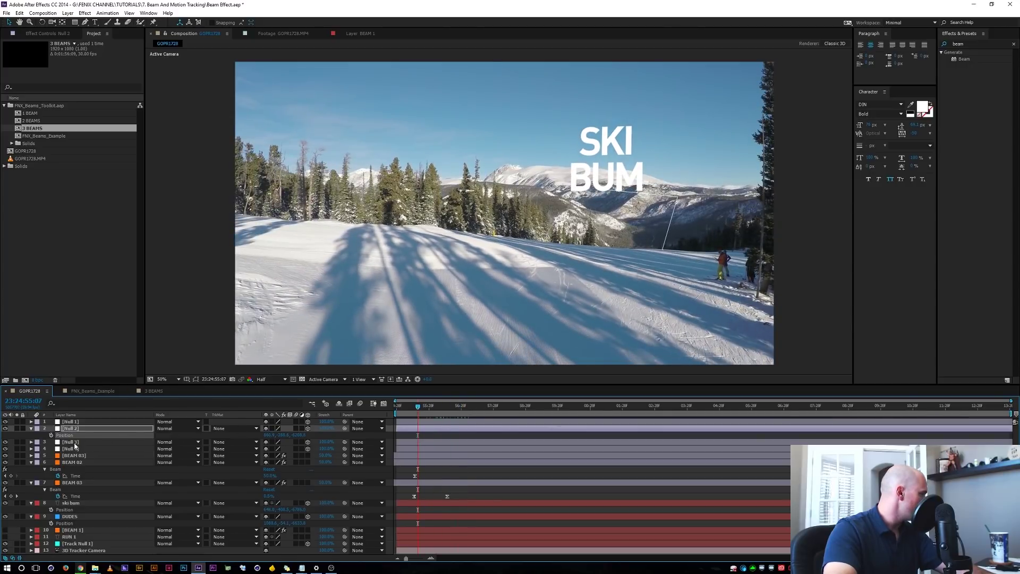
Adjust Null 3's Z Position so the beam's lower corner shifts left, and check it on the timeline
left_click(74, 443)
key("p")
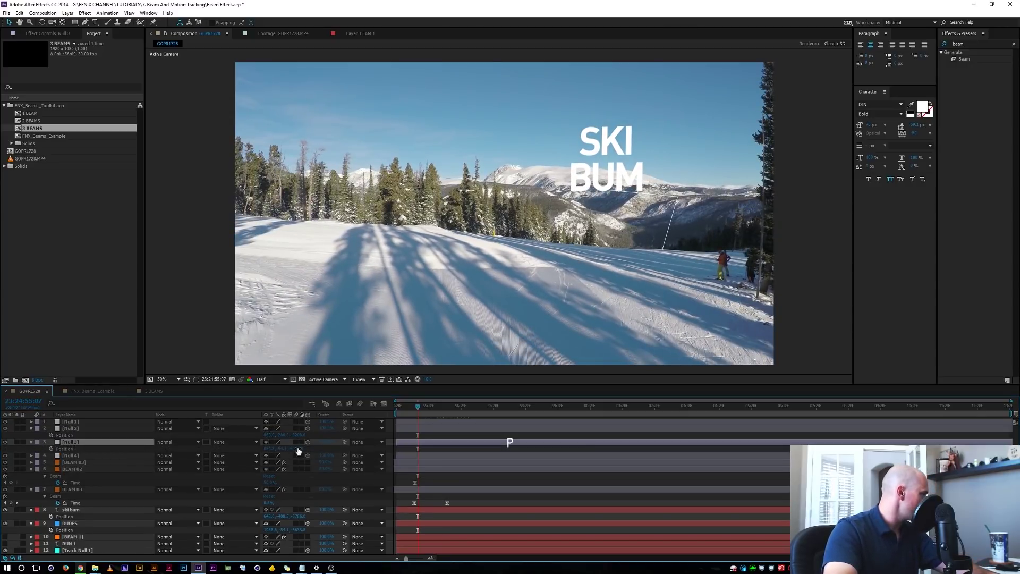
left_click(298, 451)
left_click(419, 412)
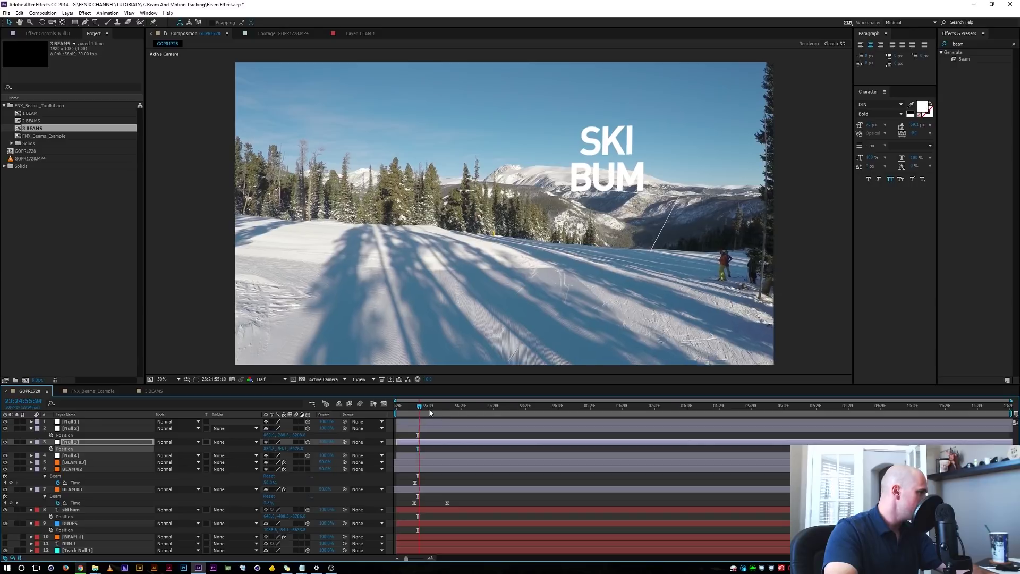
Play the ski footage and scrub back around 23:24:55 to check the adjusted beam's motion
key("space")
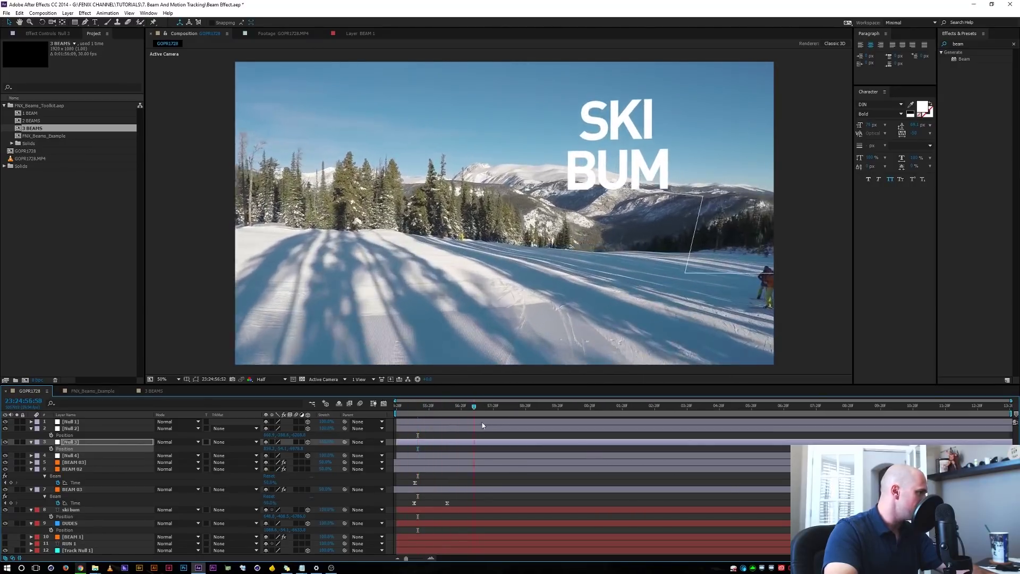
left_click(462, 421)
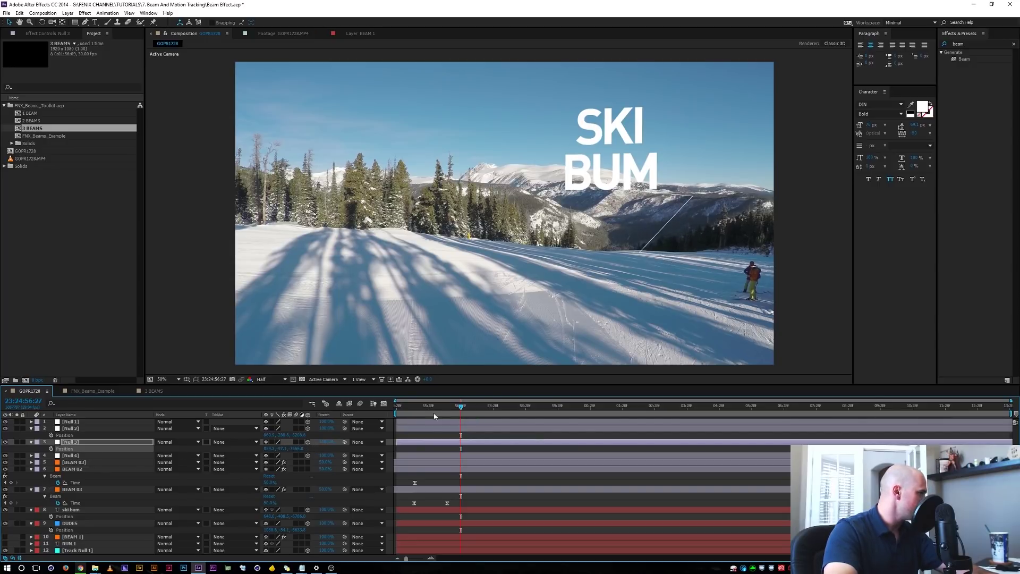
left_click_drag(435, 416, 441, 415)
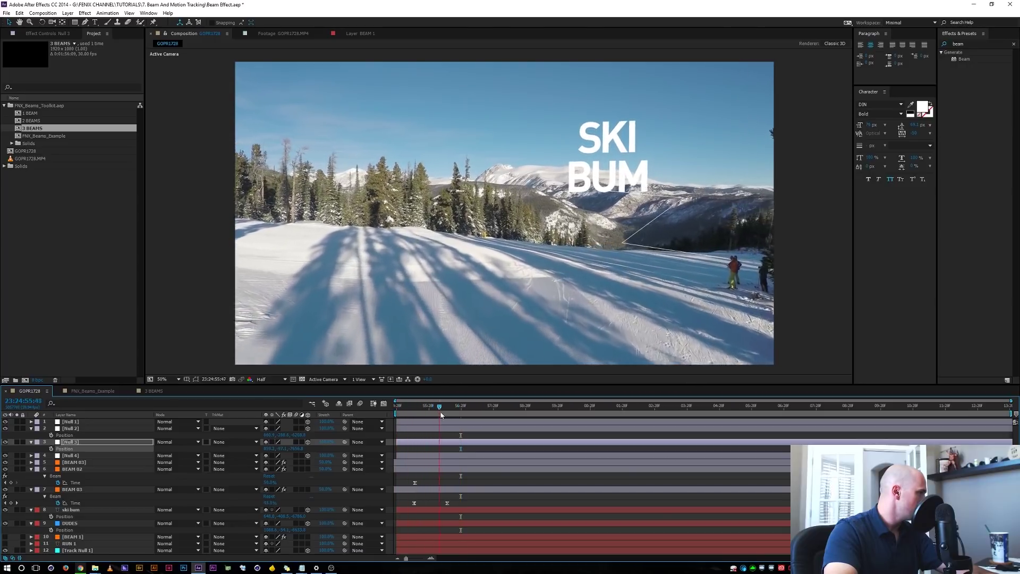
key("space")
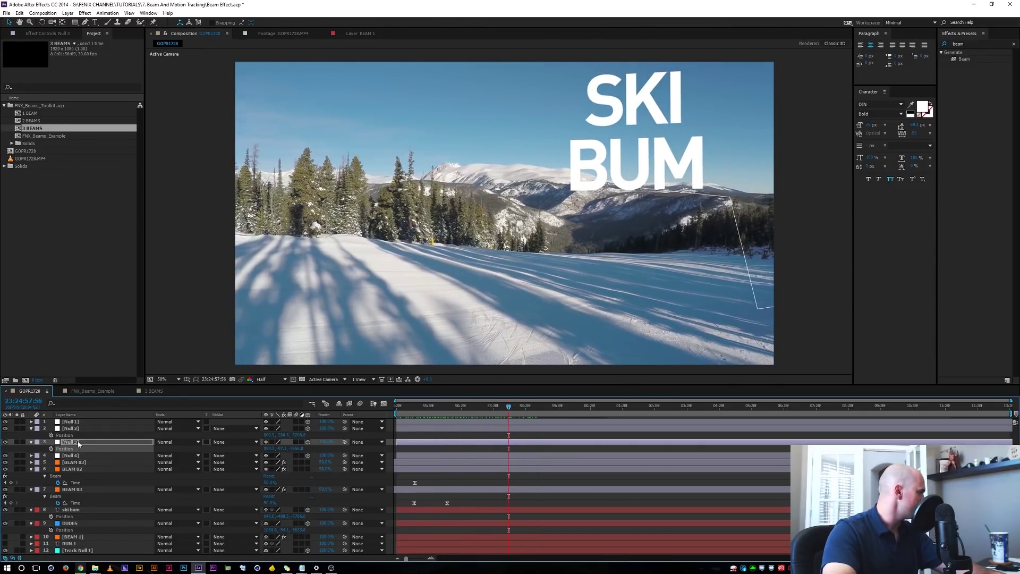
Collapse the expanded properties of all layers in the GOPR1728 timeline and clear the layer selection
key("ctrl+a")
key("ctrl+grave")
key("ctrl+grave")
left_click(152, 538)
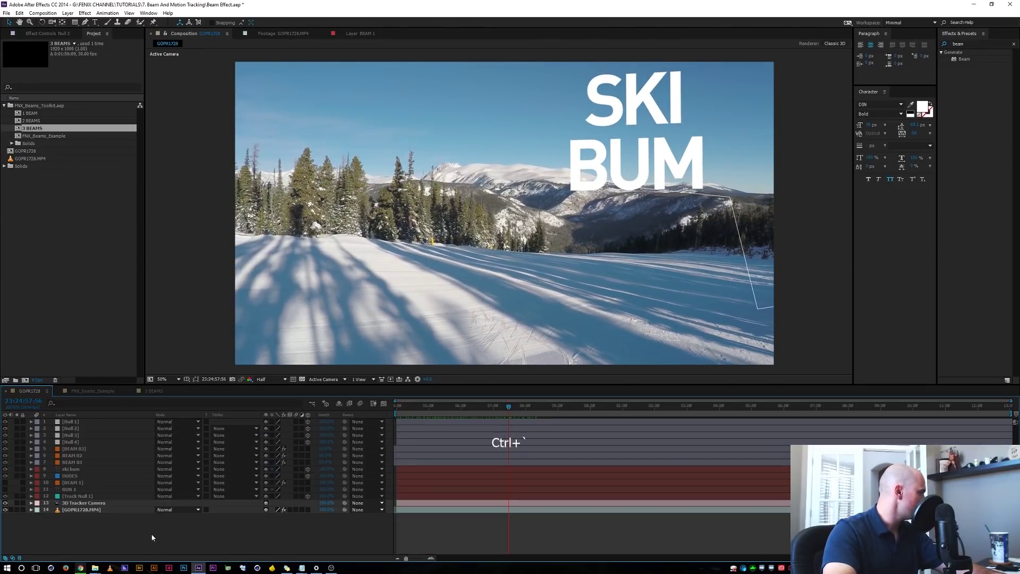
Go to 23:25:02:14, change the RUN 1 title text to TREELINE, and collapse Track Null 1's properties
left_click(655, 404)
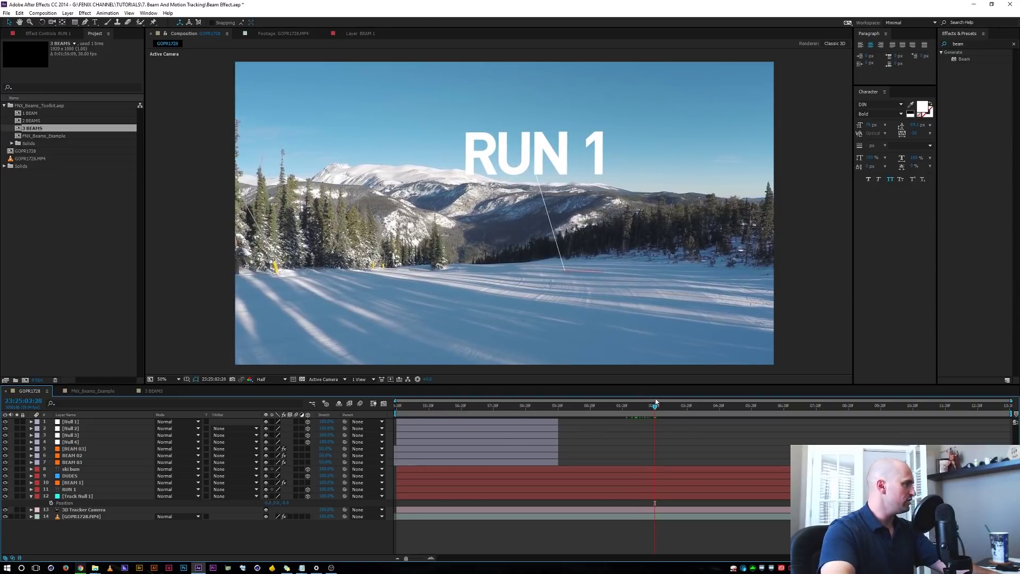
left_click_drag(655, 405, 647, 407)
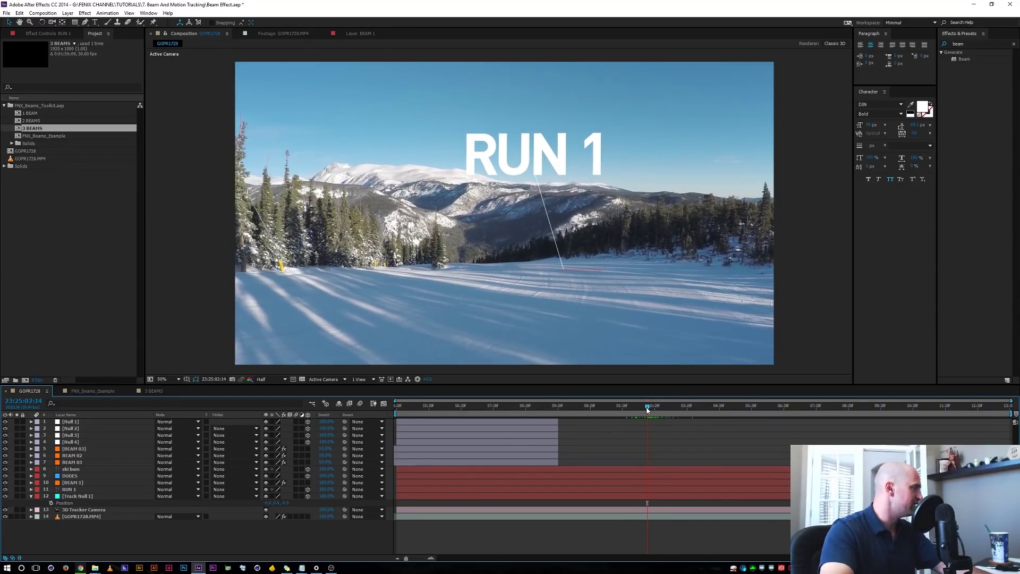
double_click(71, 489)
key("Caps_Lock")
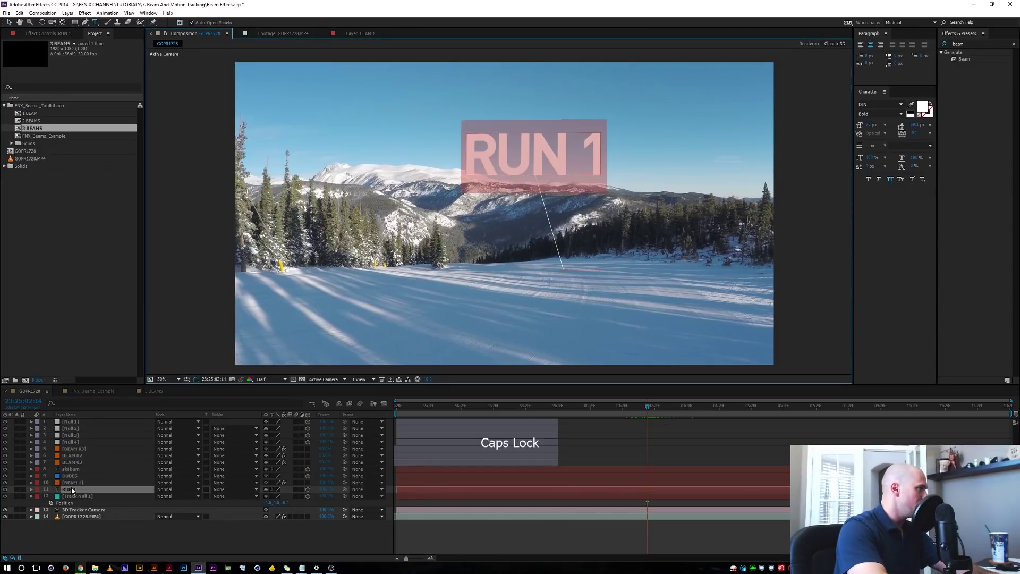
type("KEY")
key("BackSpace")
key("BackSpace")
key("BackSpace")
type("TR")
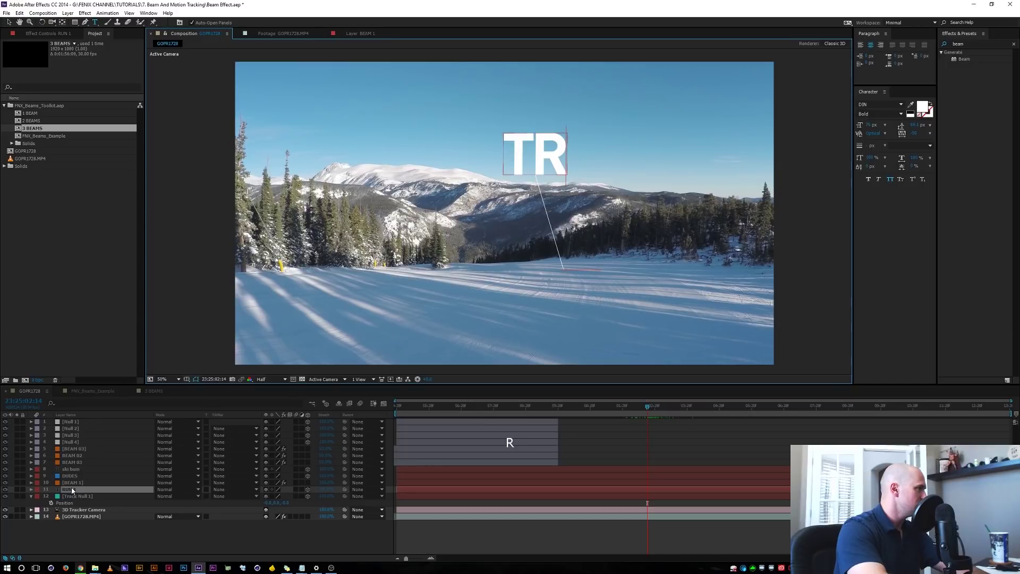
type("EELINE")
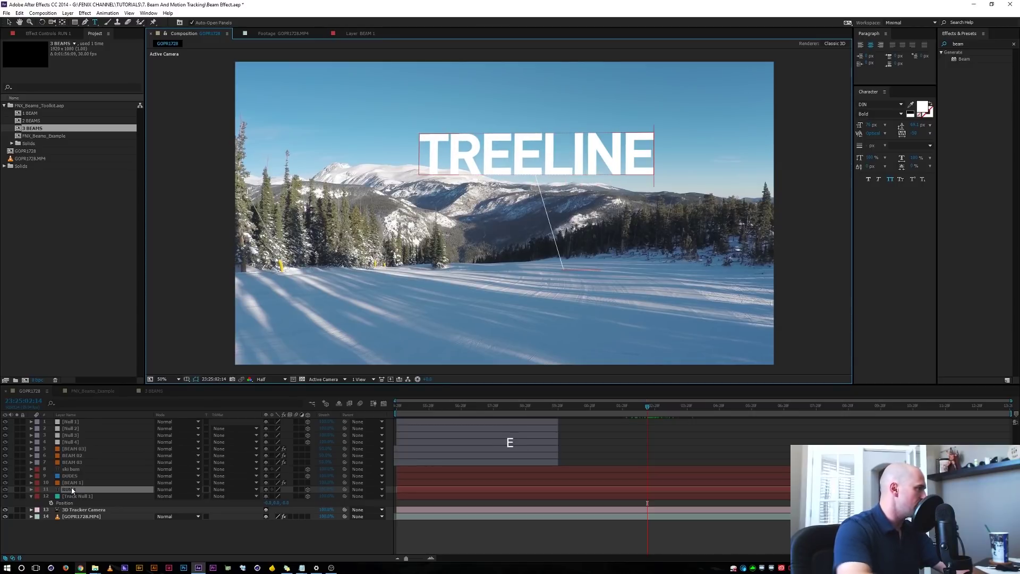
key("Return")
key("Caps_Lock")
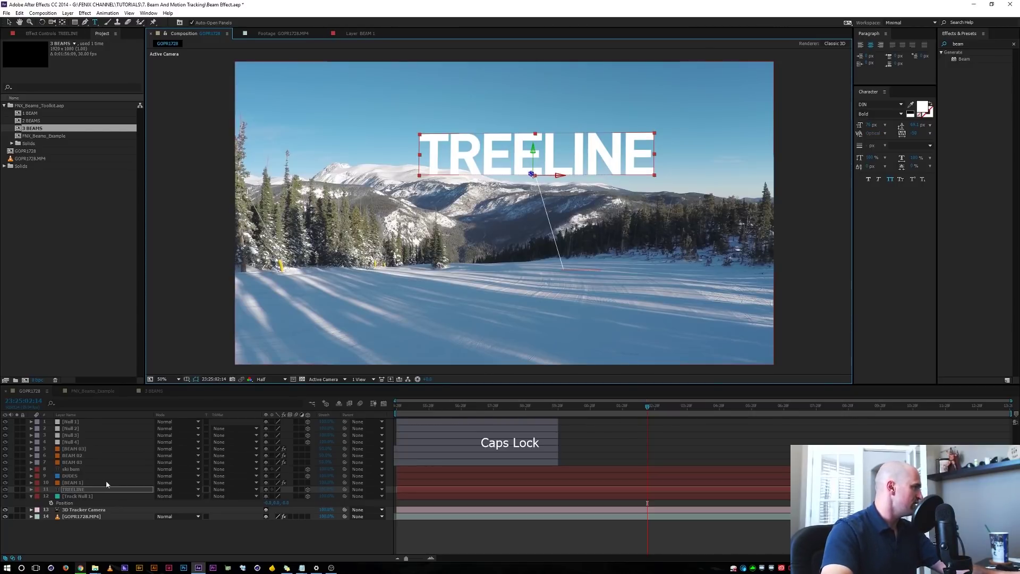
left_click(30, 498)
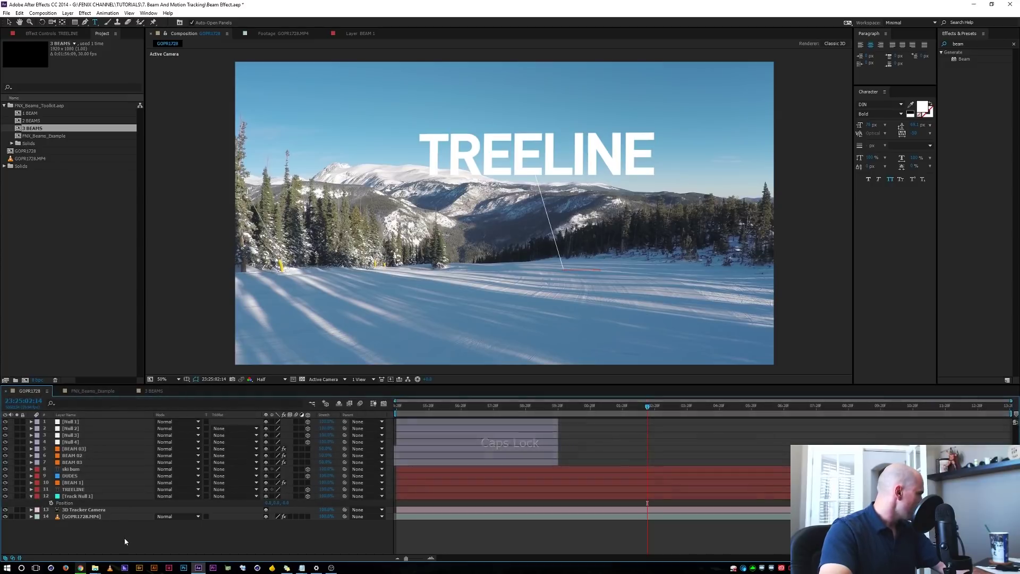
left_click(31, 496)
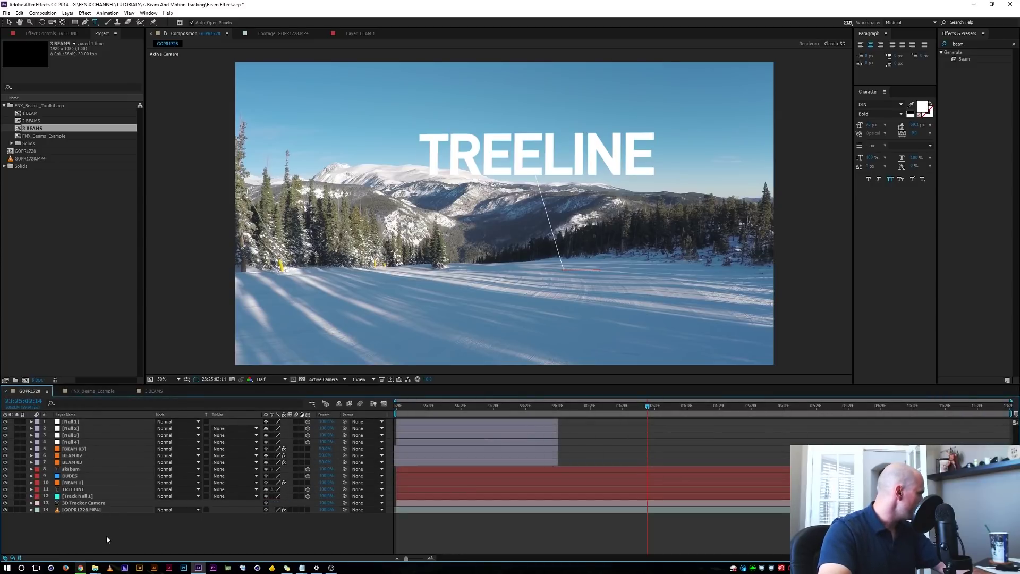
Look at the 1 BEAM layer in the FNX_Beams_Example composition, and review BEAM 1's Beam effect settings in GOPR1728
left_click(151, 391)
left_click(94, 392)
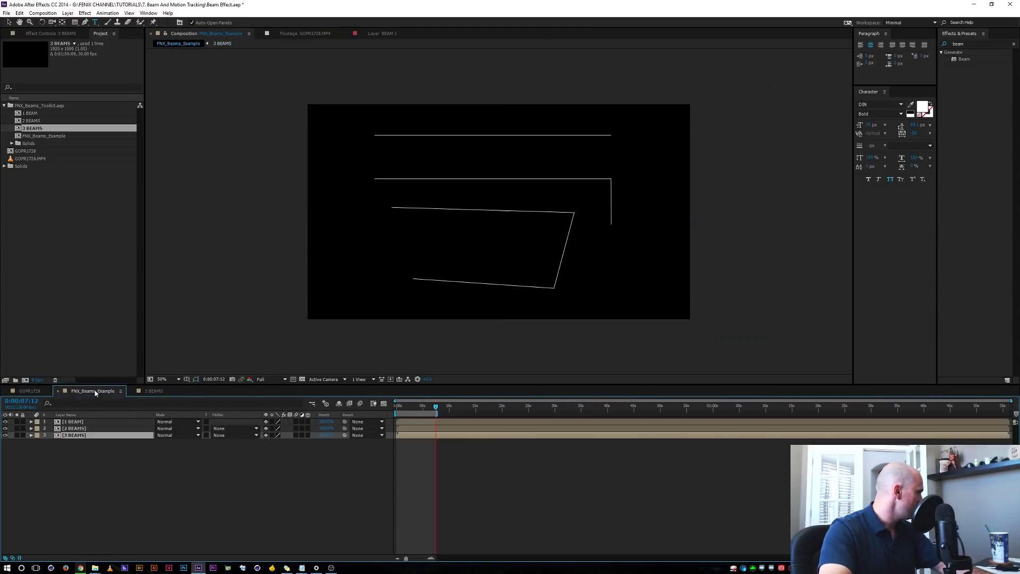
left_click(71, 423)
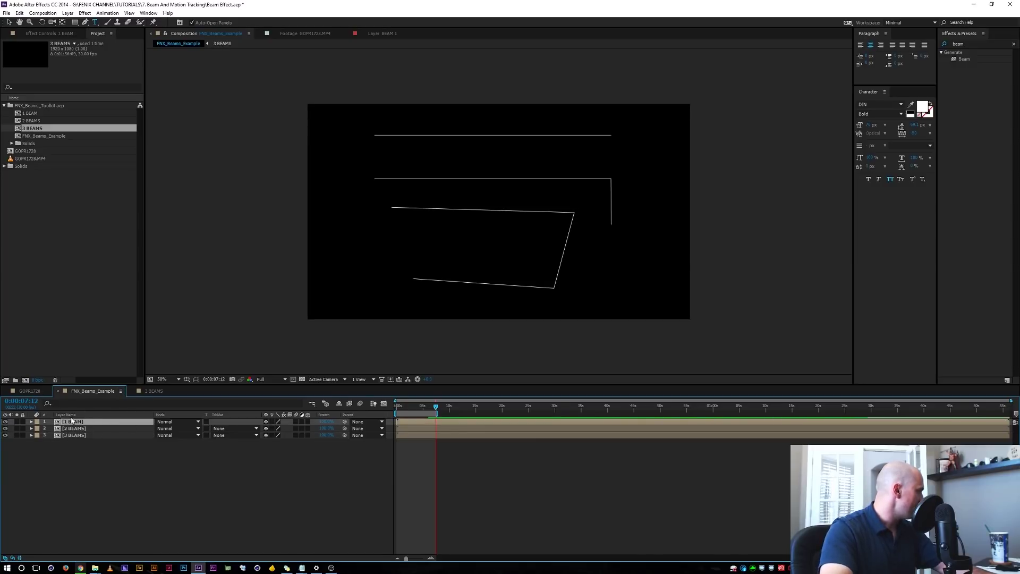
left_click(29, 391)
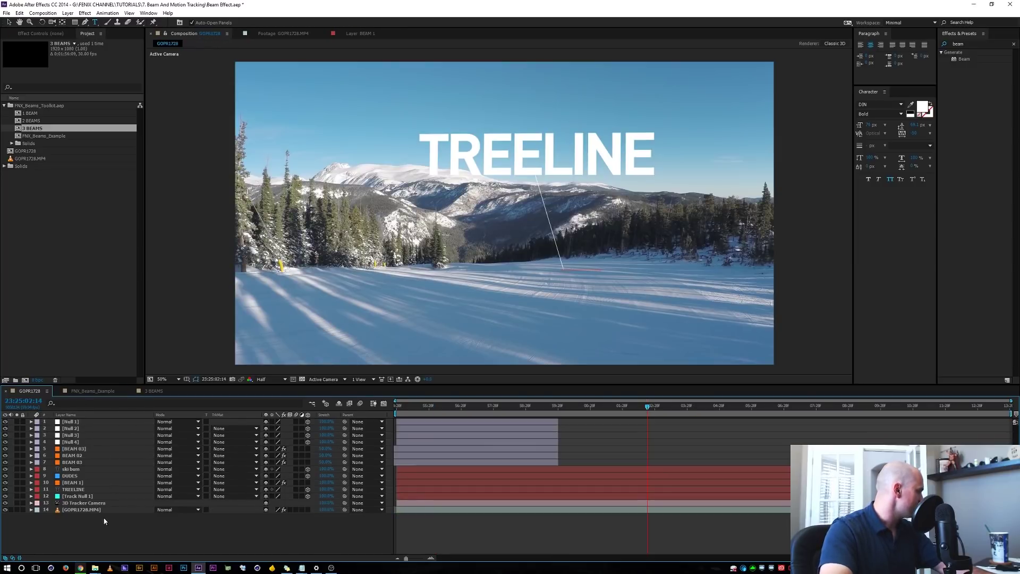
left_click(71, 483)
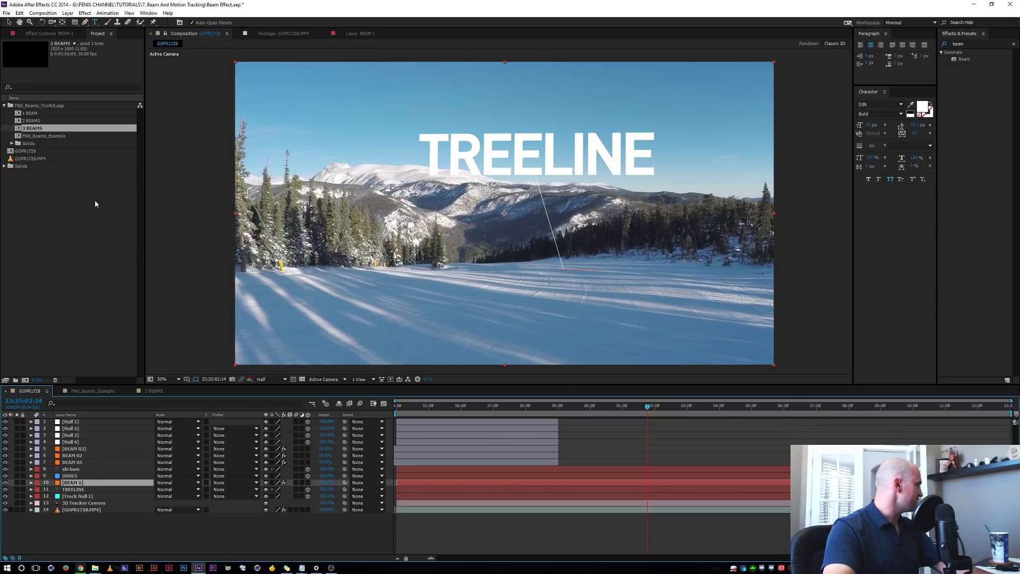
left_click(67, 36)
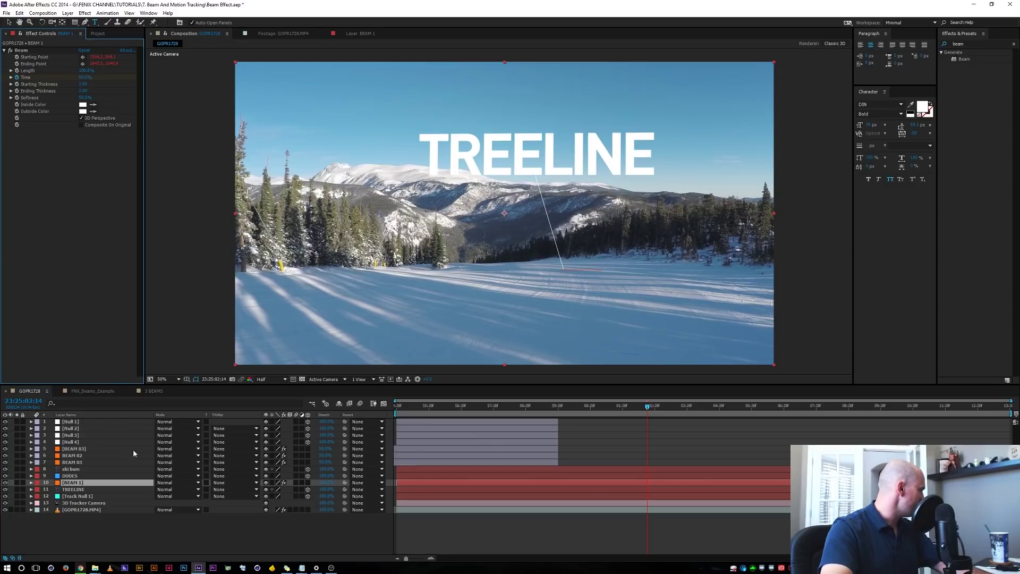
Select the 3D Camera Tracker effect on the GOPR1728.MP4 layer to display its track points, with the Selection tool active
left_click(74, 503)
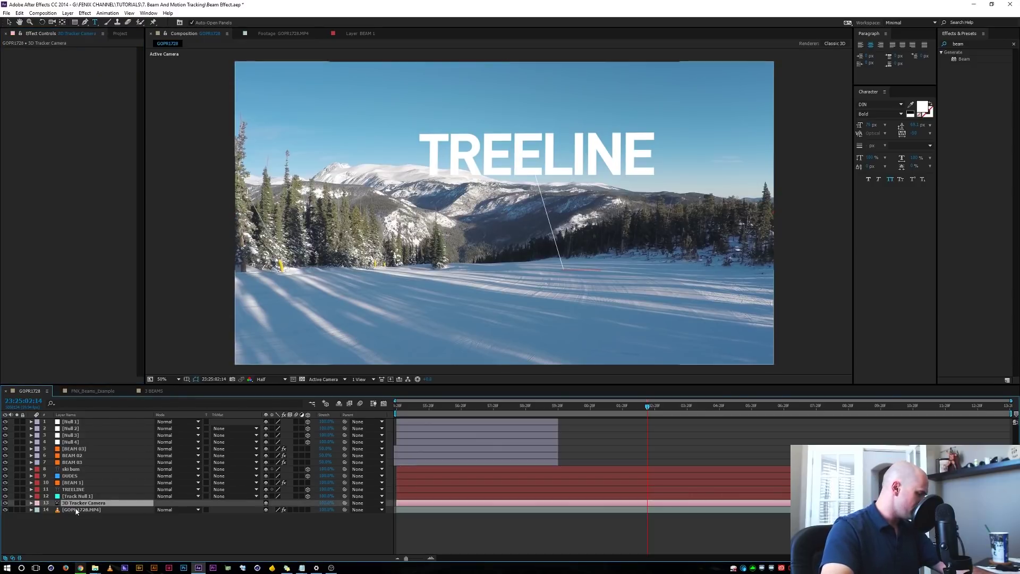
left_click(70, 510)
key("e")
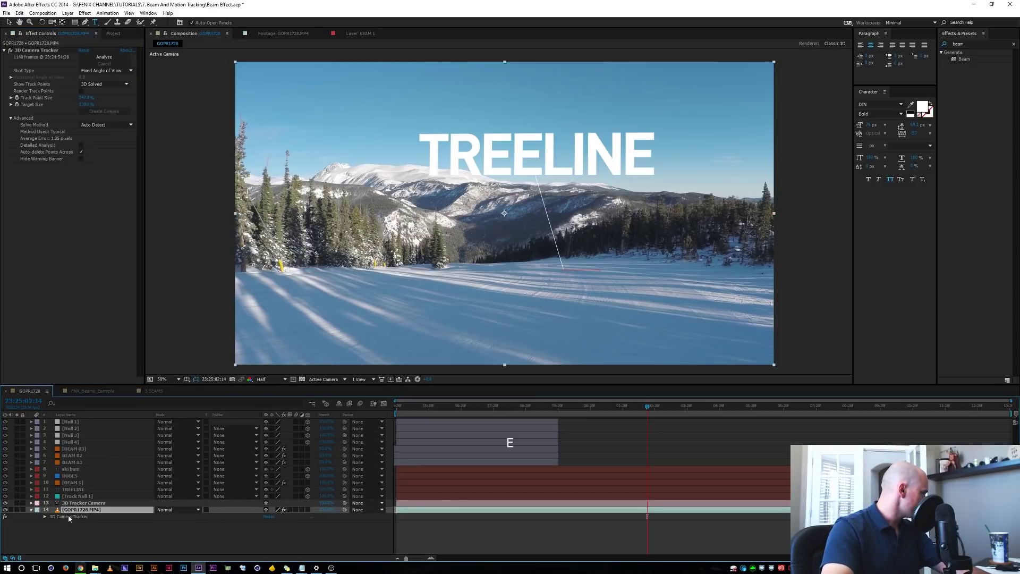
left_click(68, 516)
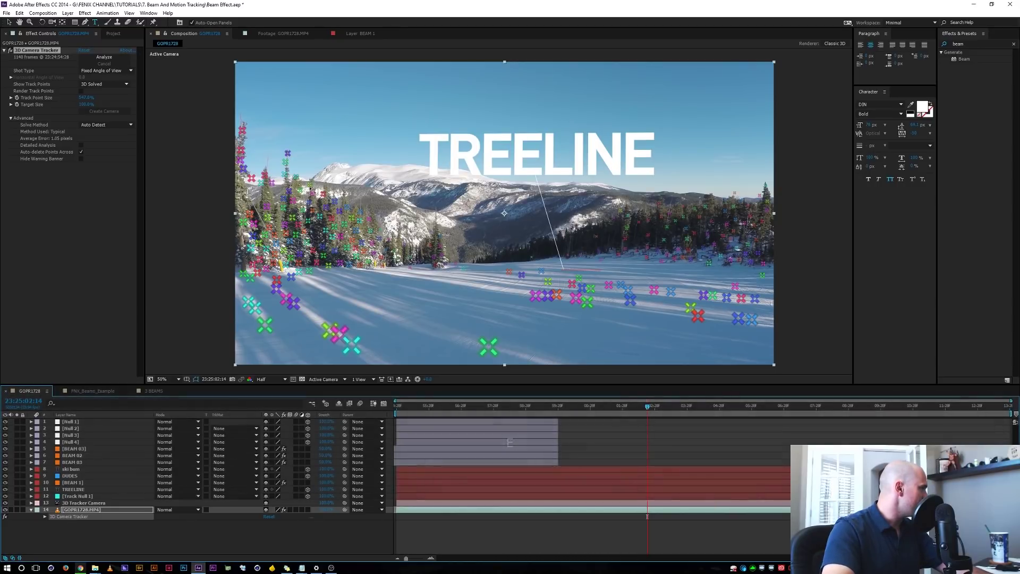
left_click(73, 541)
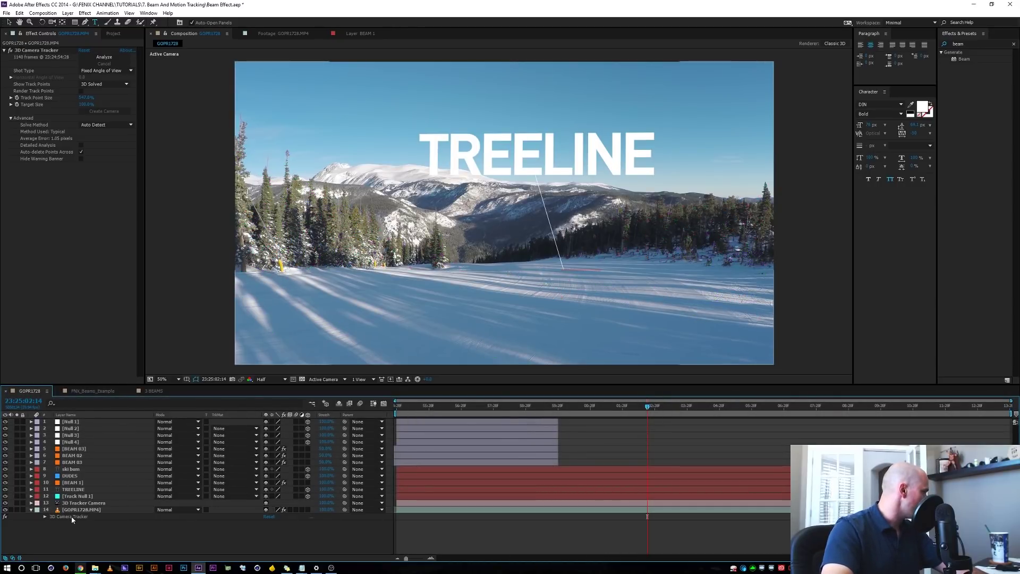
left_click(72, 516)
key("v")
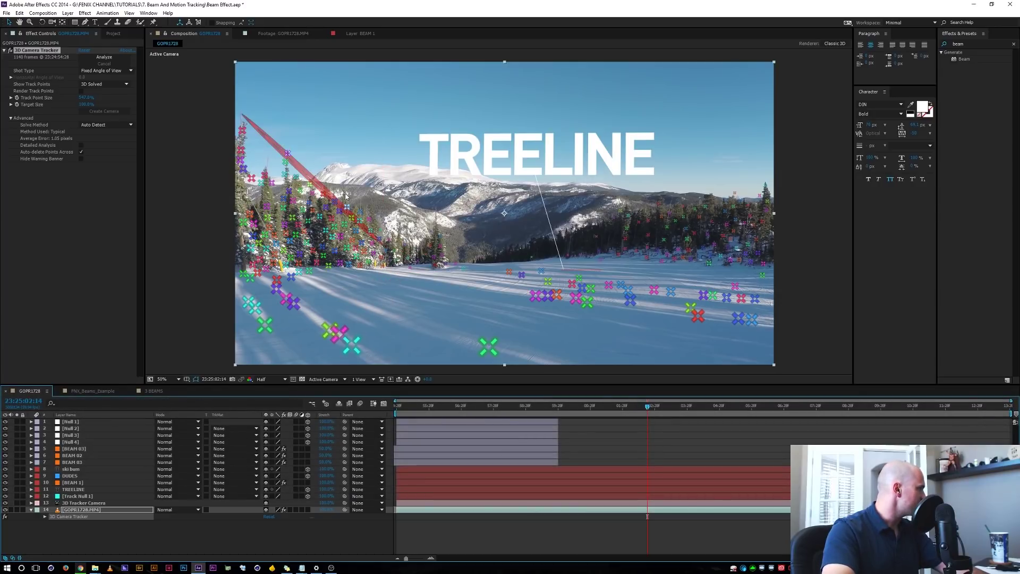
At 23:25:01:13, create a null from the track point on the treetop to the right of the TREELINE title
left_click_drag(647, 407, 589, 407)
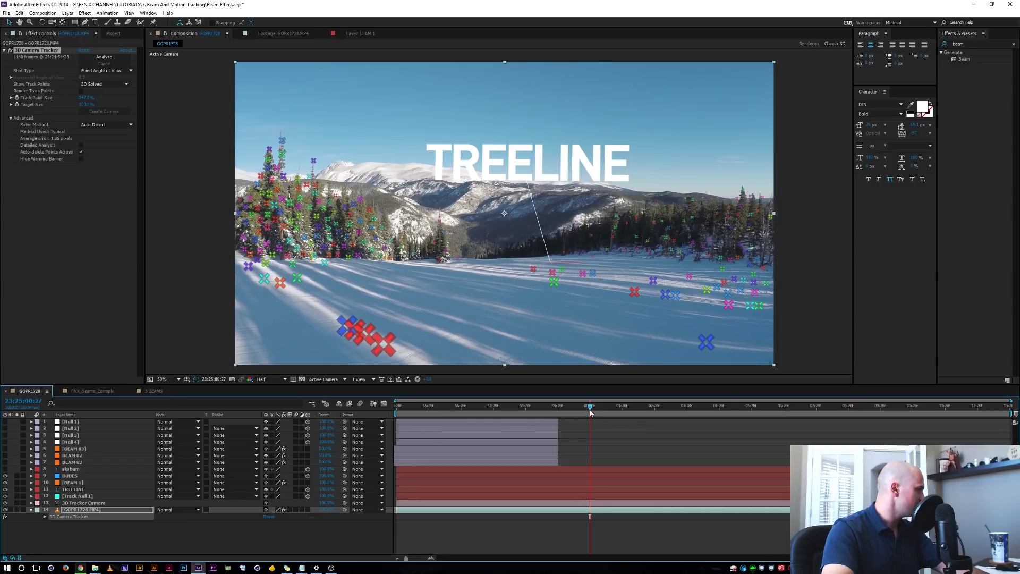
left_click_drag(590, 412, 615, 412)
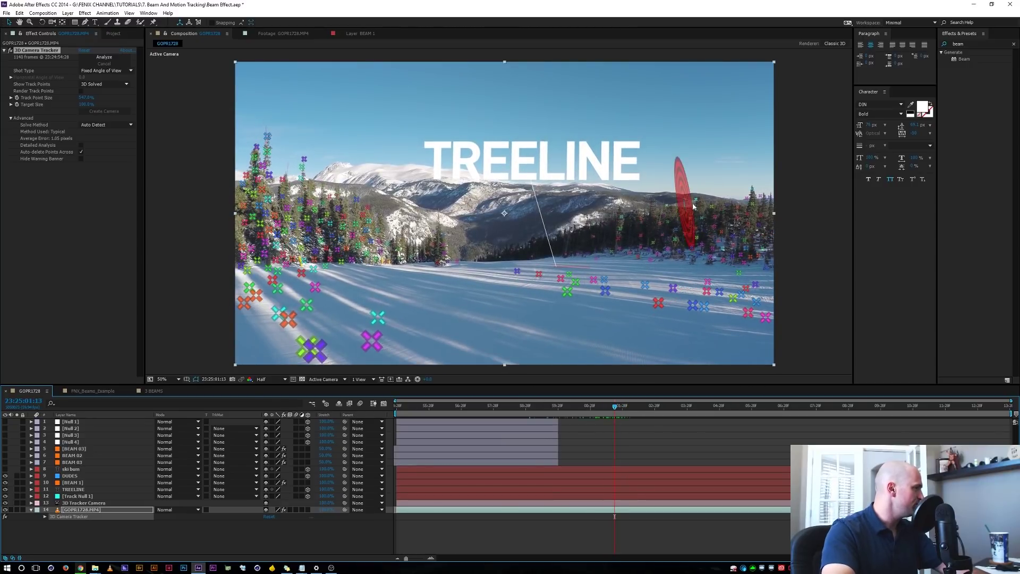
right_click(694, 197)
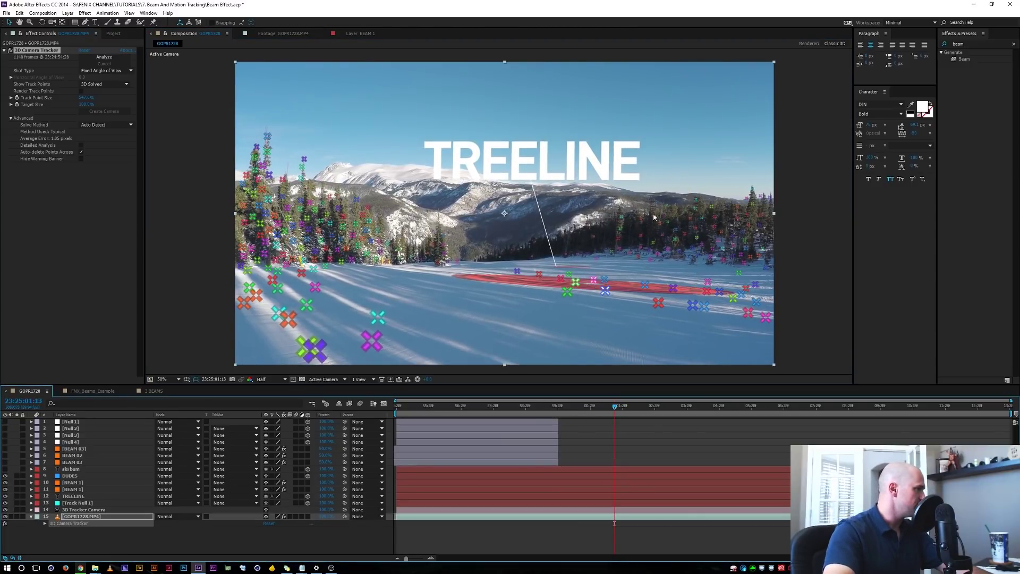
right_click(695, 199)
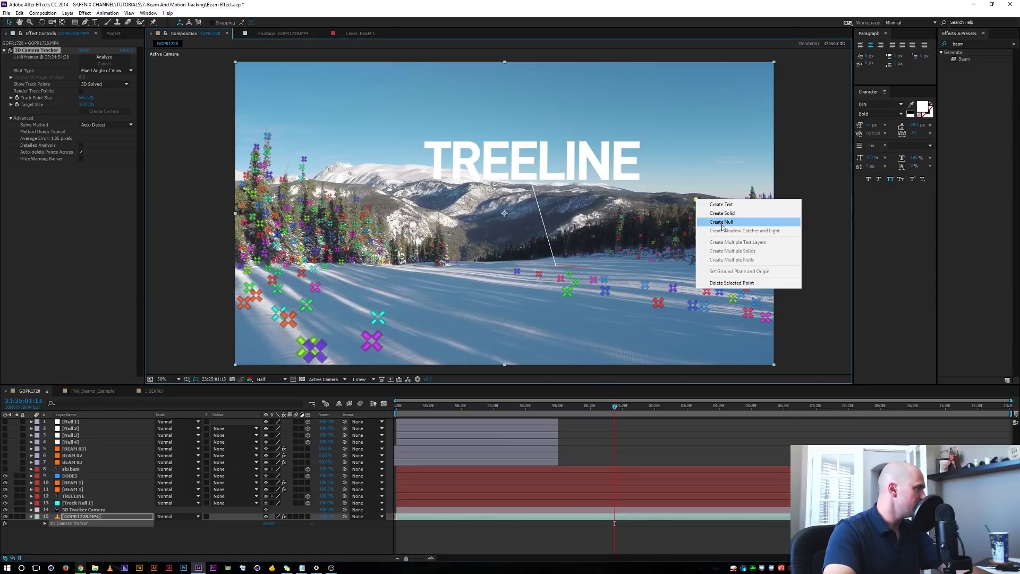
key("Escape")
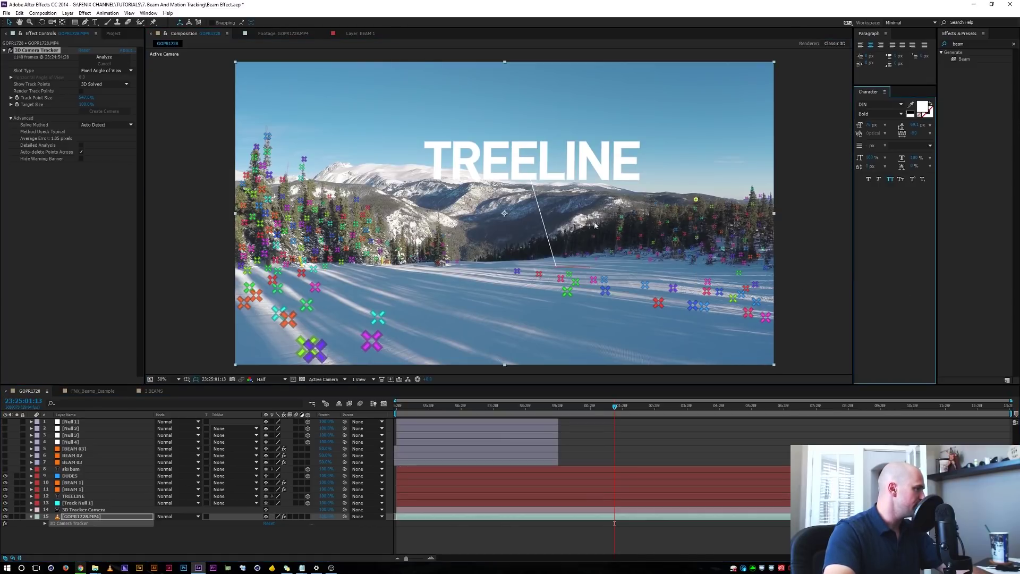
key("period")
left_click_drag(590, 197, 443, 199)
right_click(735, 204)
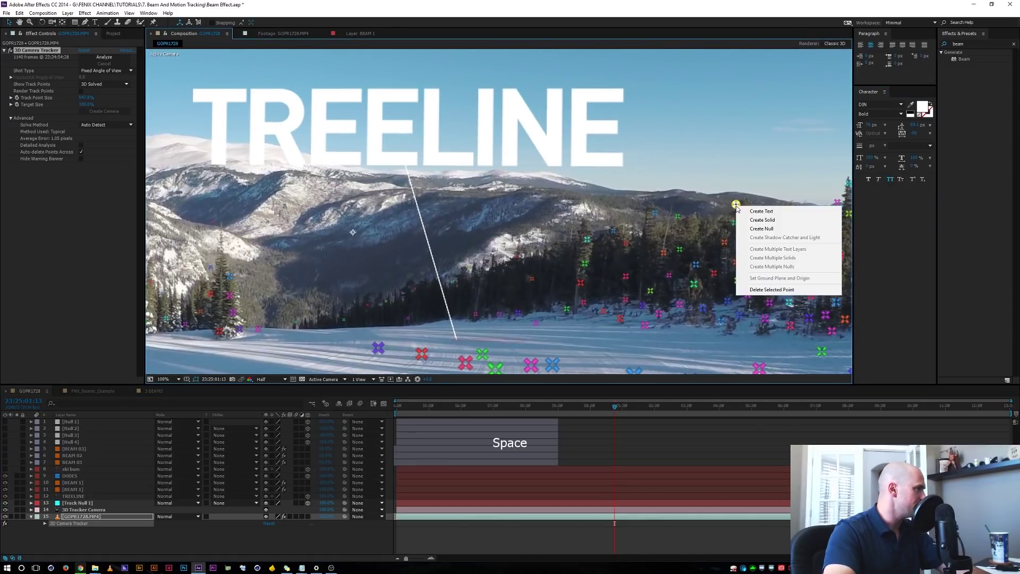
left_click(759, 229)
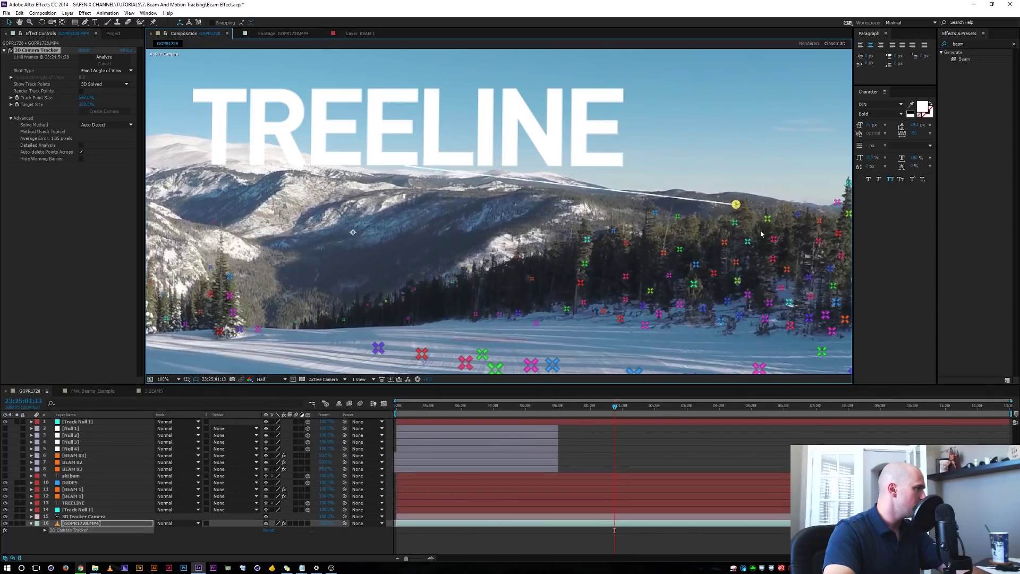
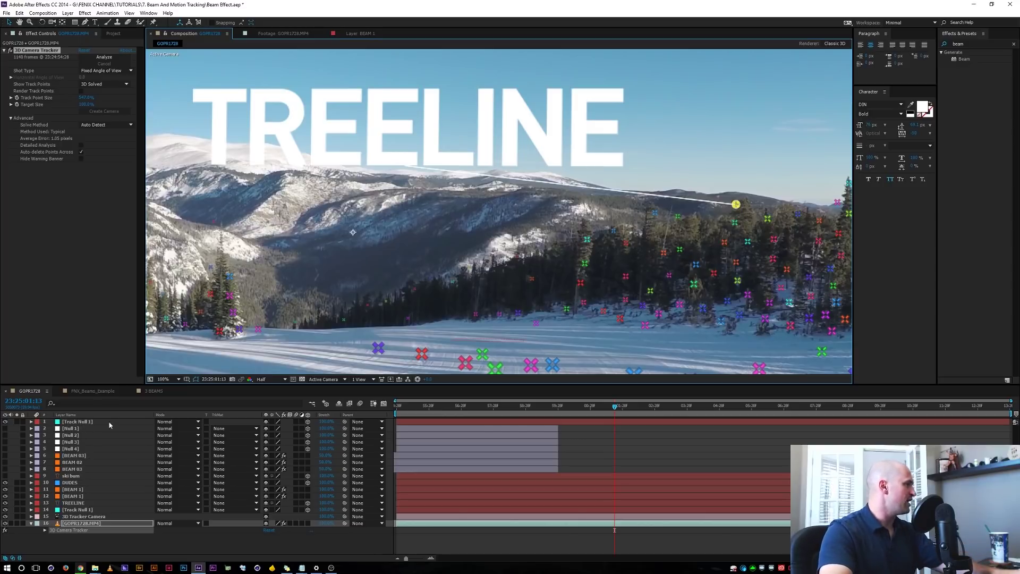
Rename the new tracker null as TREE 01 and move the upper BEAM 1 layer above it in the layer stack
left_click(78, 422)
key("Return")
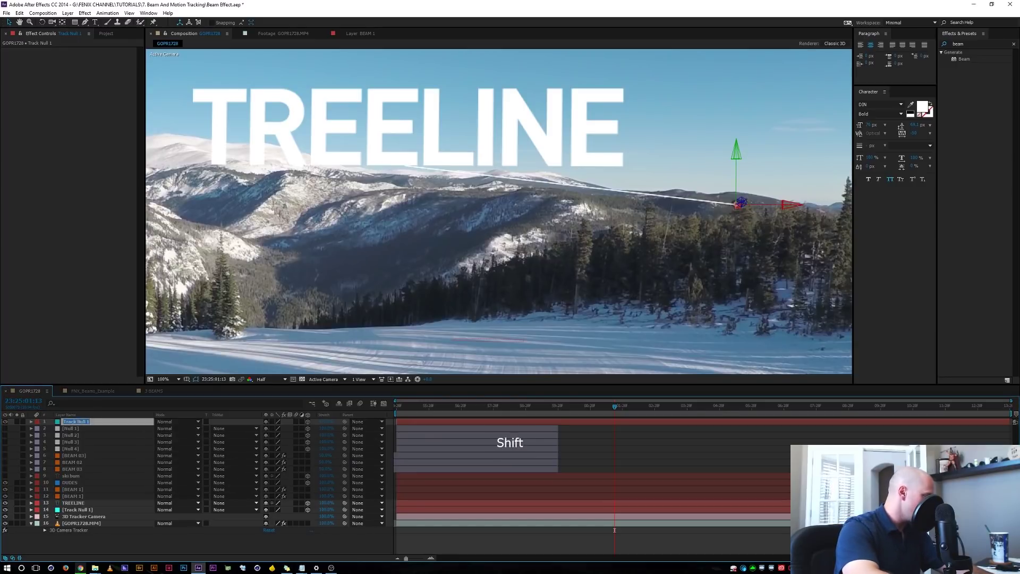
type("TREE ")
type(")")
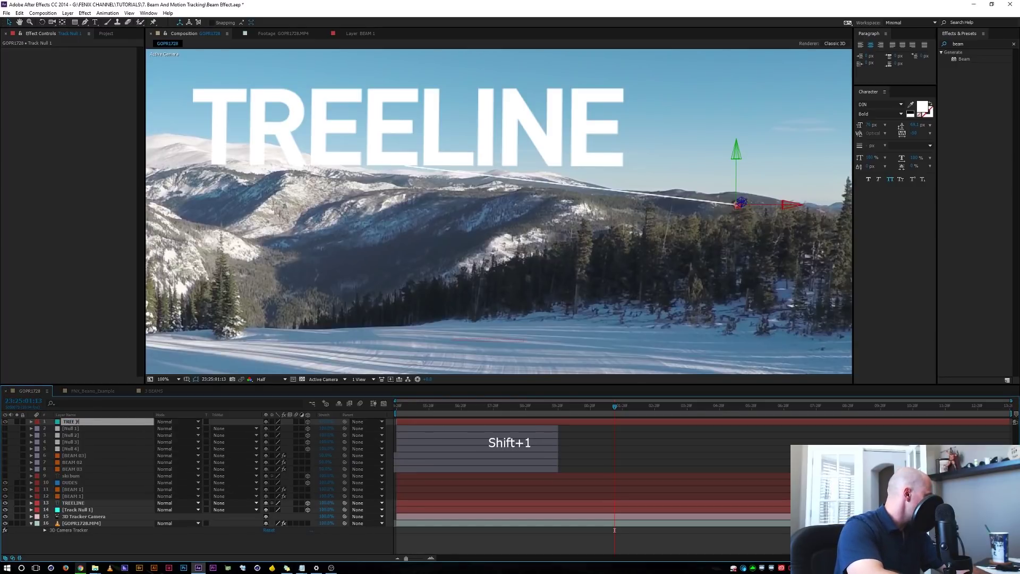
type("1")
key("Return")
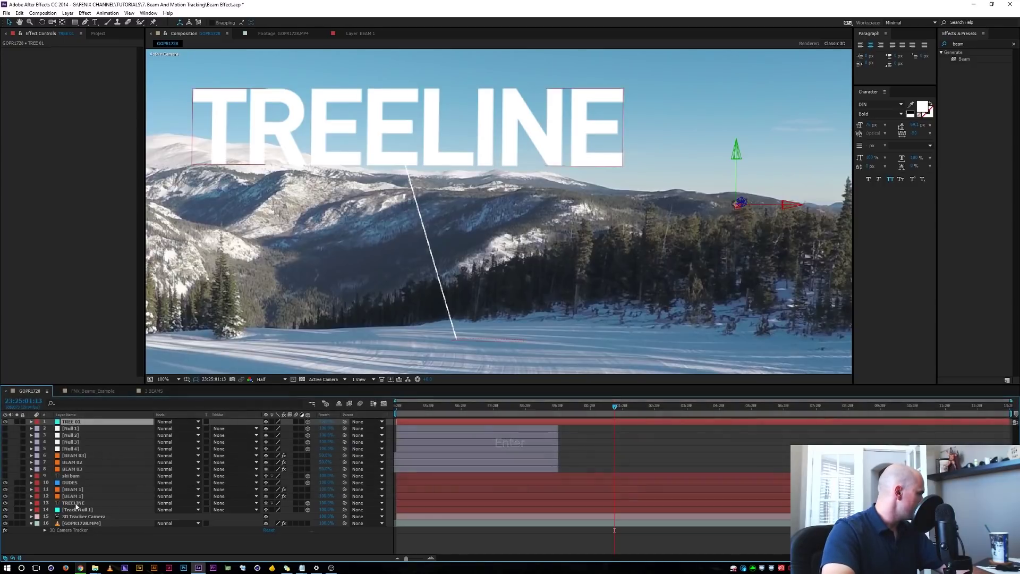
left_click_drag(73, 489, 86, 422)
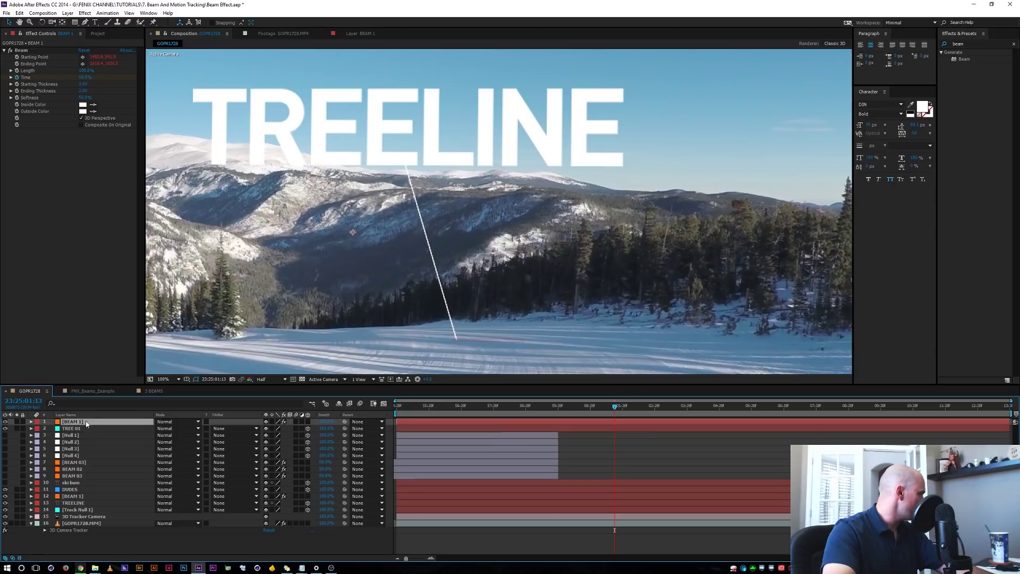
In the upper BEAM 1 layer's Ending Point expression, replace the Track Null 1 reference with TREE 01
key("e")
key("e")
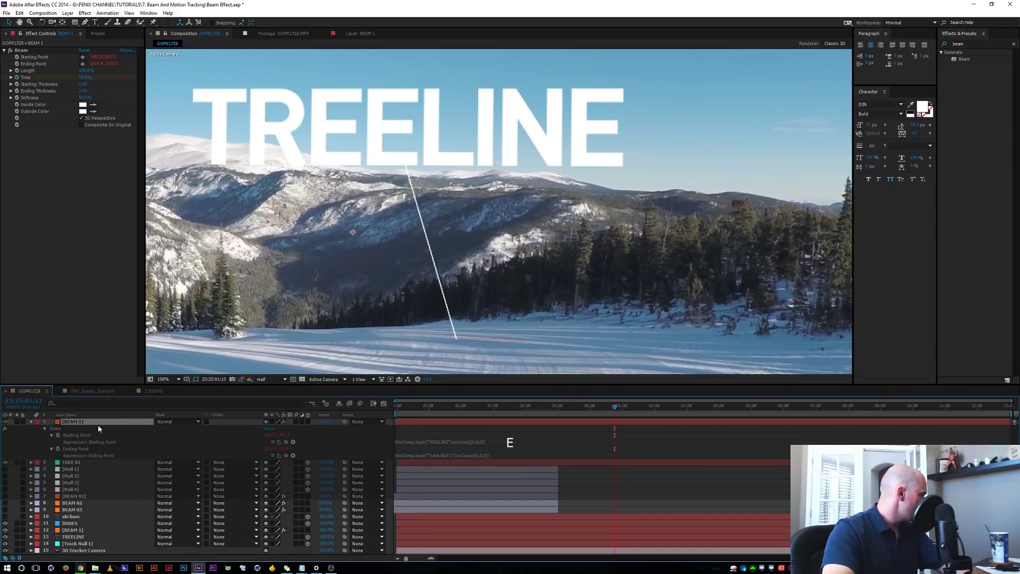
left_click(438, 454)
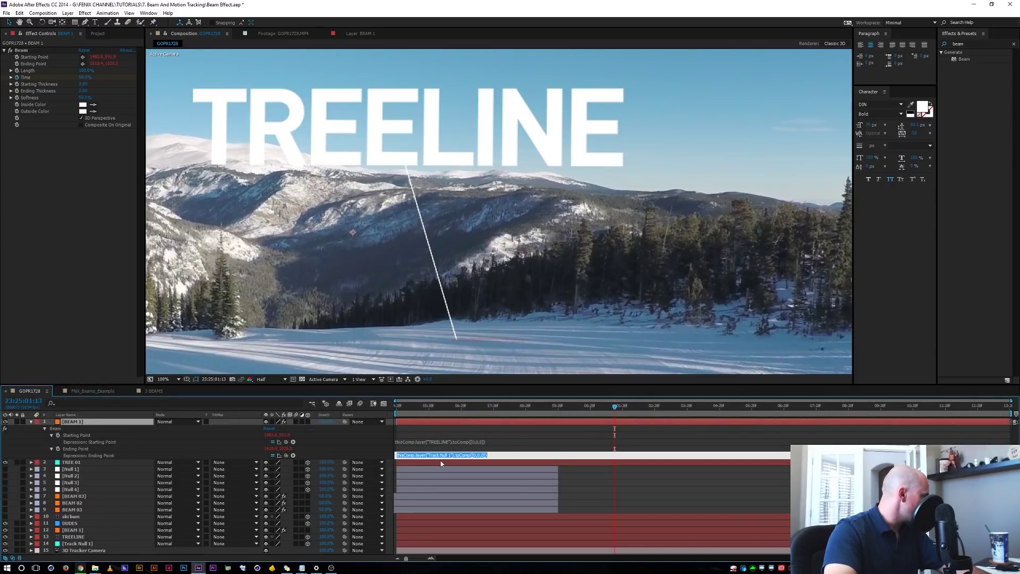
left_click(450, 454)
left_click_drag(214, 462, 68, 463)
key("KP_Enter")
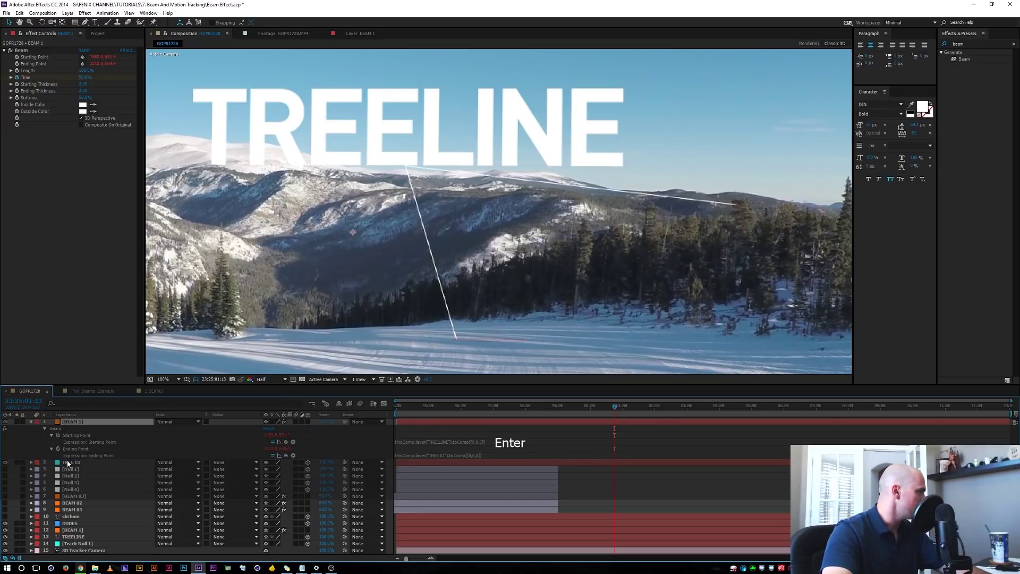
Move the original BEAM 1 layer from below DUDES up beside the other BEAM 1 layer, above TREE 01
key("ctrl+d")
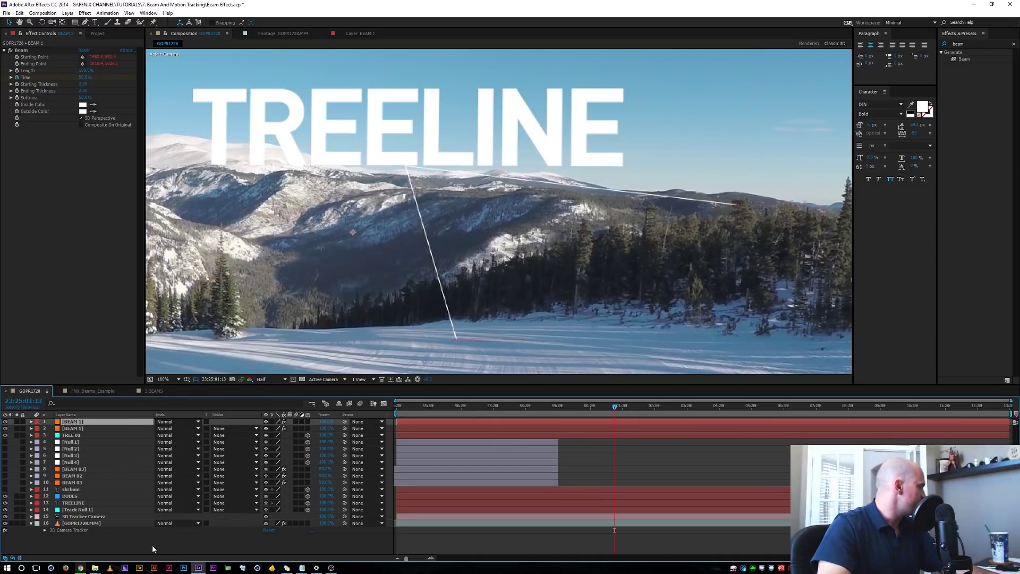
left_click(152, 547)
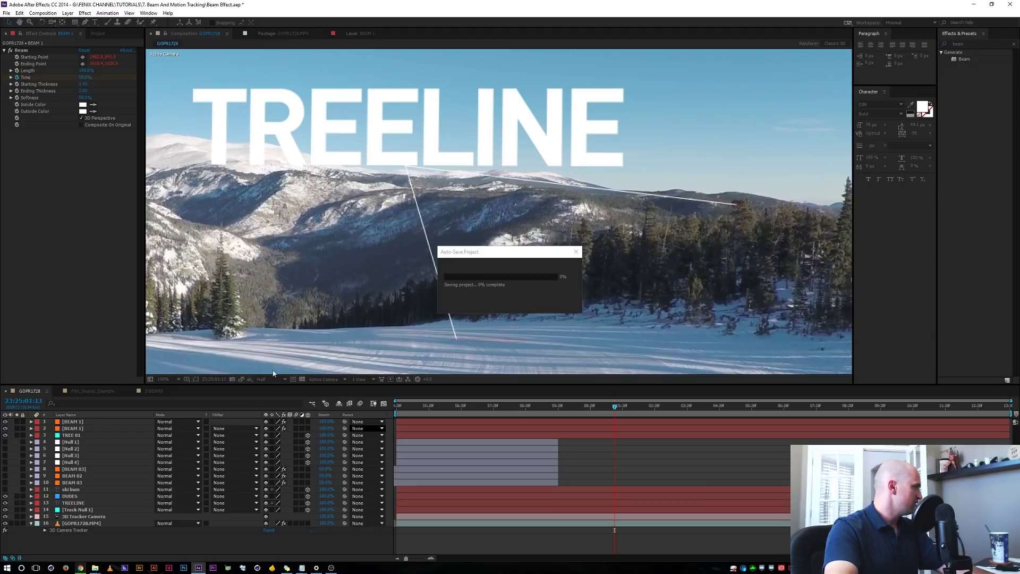
left_click(76, 429)
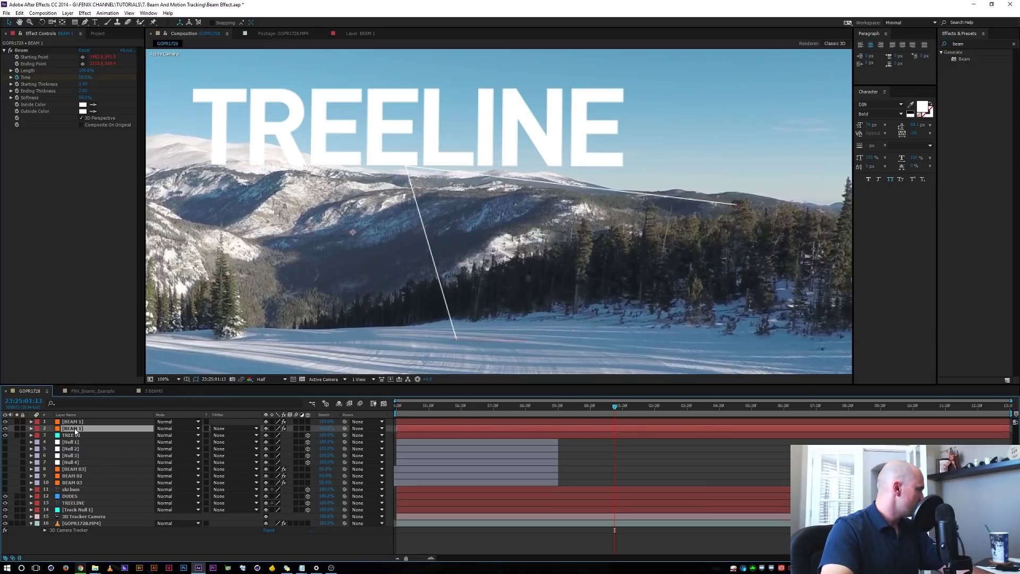
Display the 3D Camera Tracker points and create a null from the point on top of the lone tree left of the valley
scroll(353, 286, "down", 2)
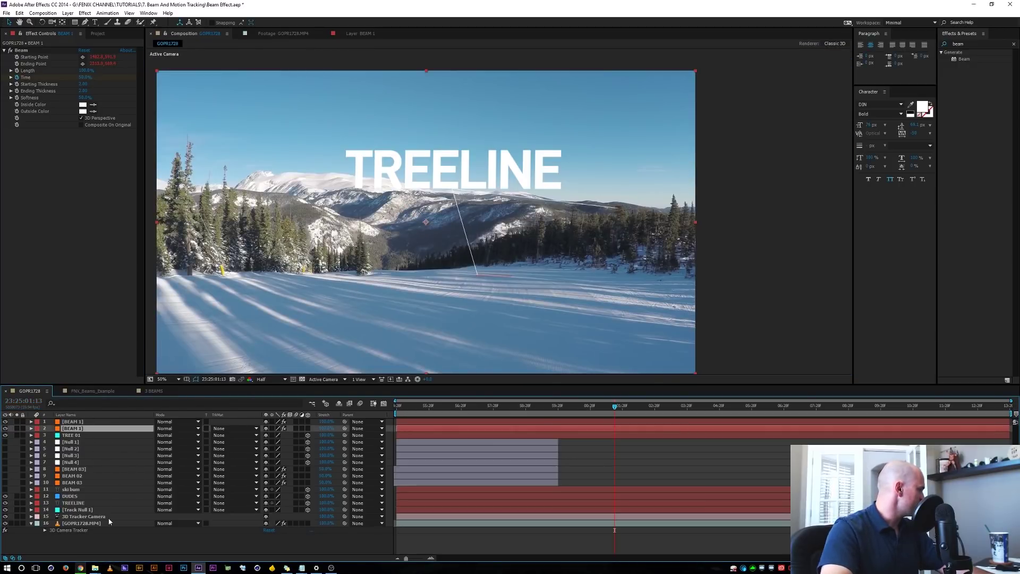
left_click(65, 531)
scroll(218, 302, "up", 2)
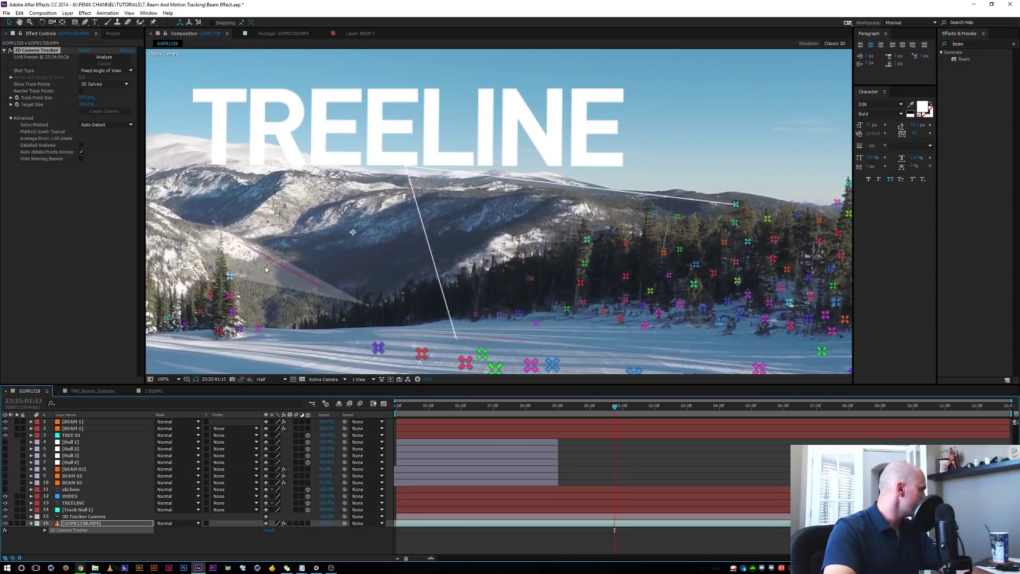
key("space")
left_click_drag(266, 266, 334, 194)
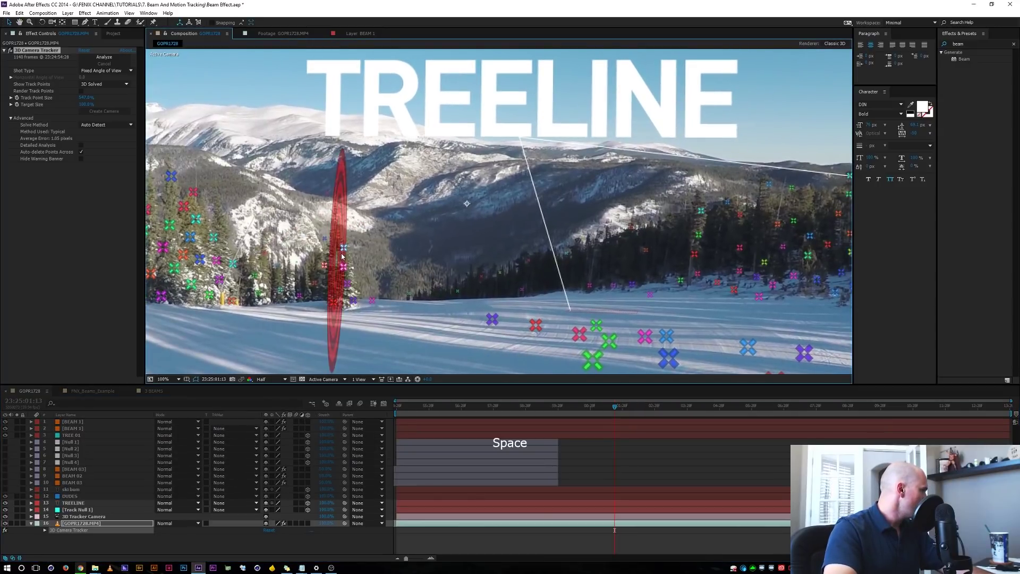
right_click(343, 248)
left_click(370, 270)
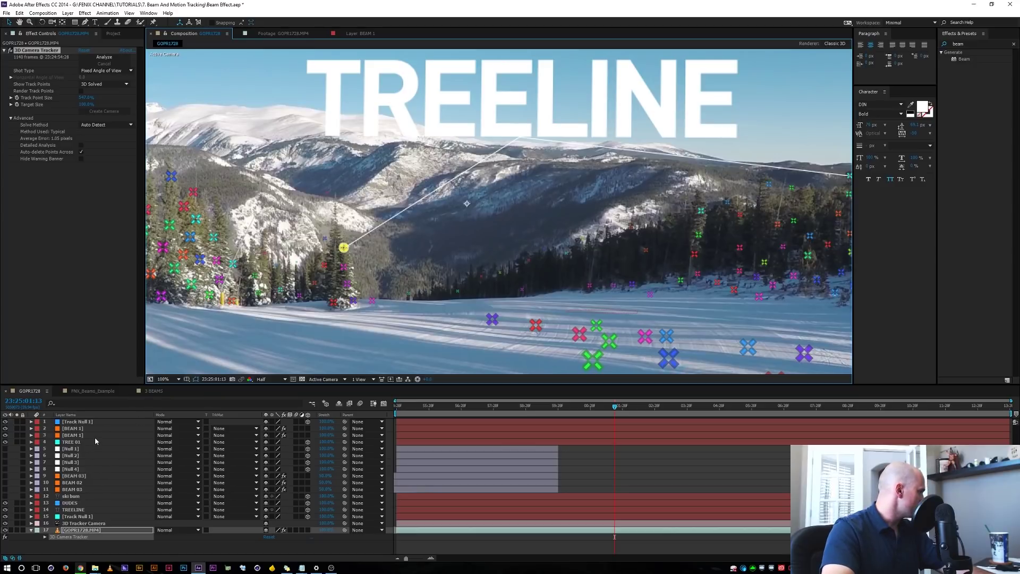
Rename the new tracker null as TREE 02
left_click(77, 422)
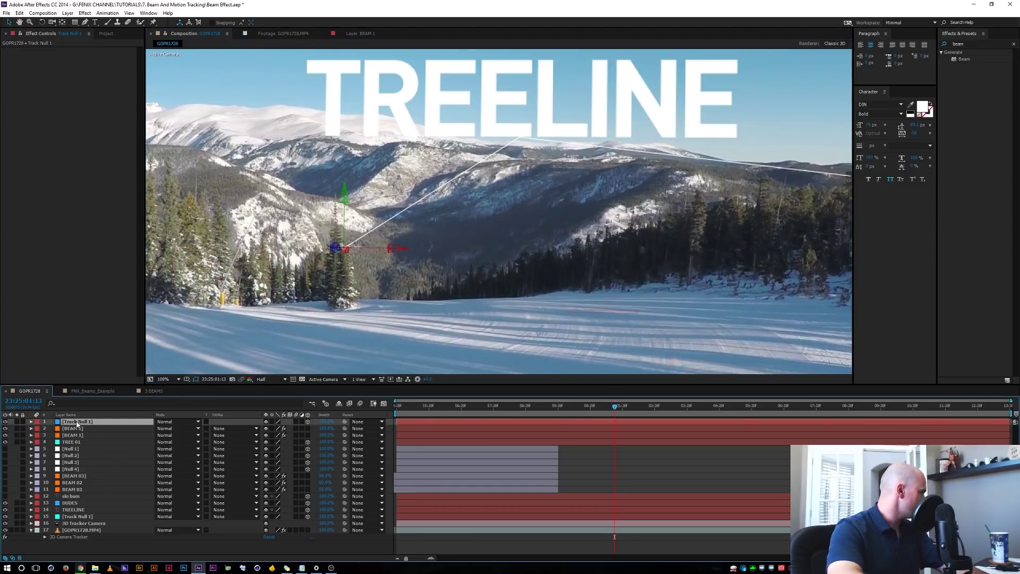
key("ctrl+r")
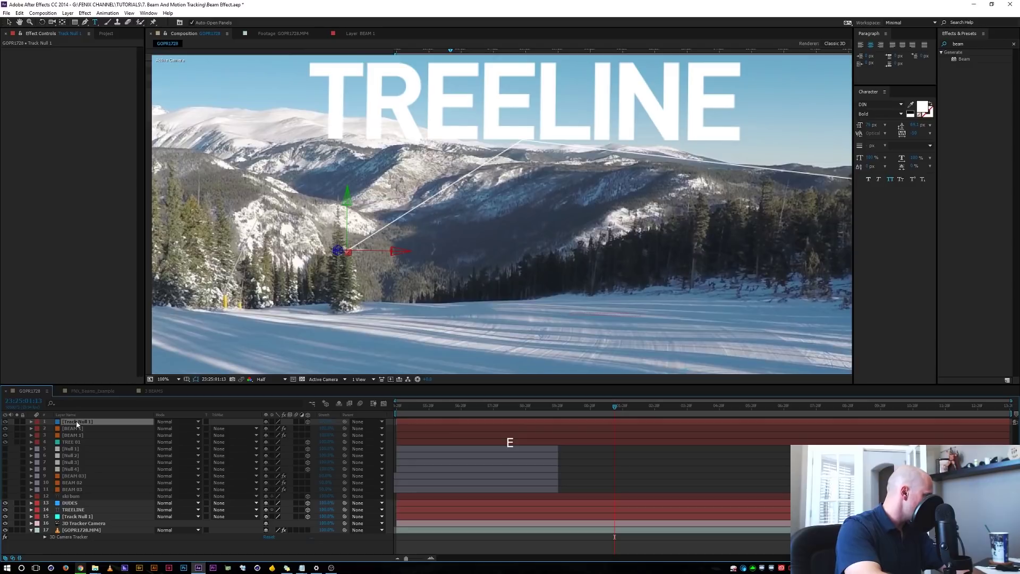
key("Return")
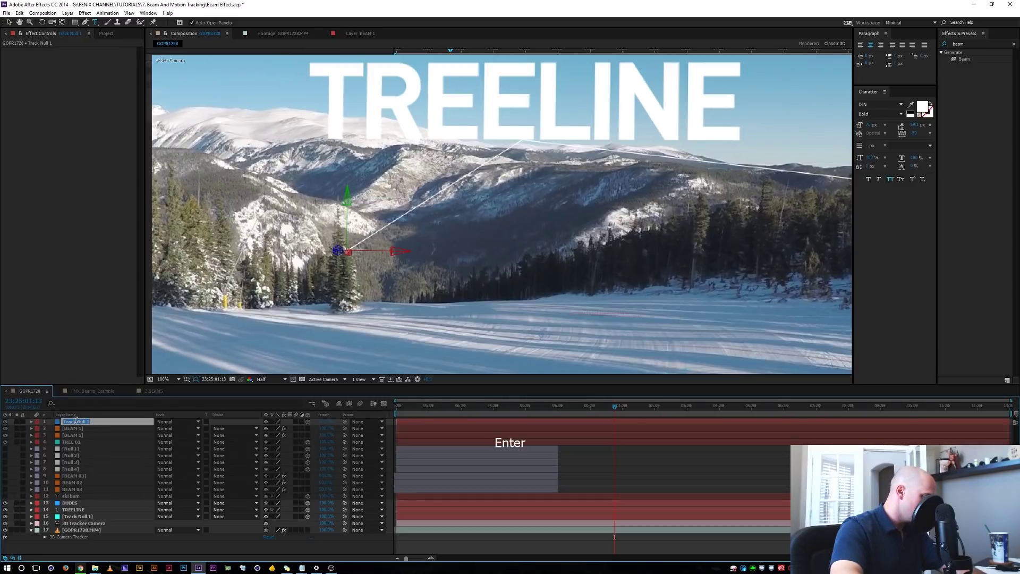
type("TREE 02")
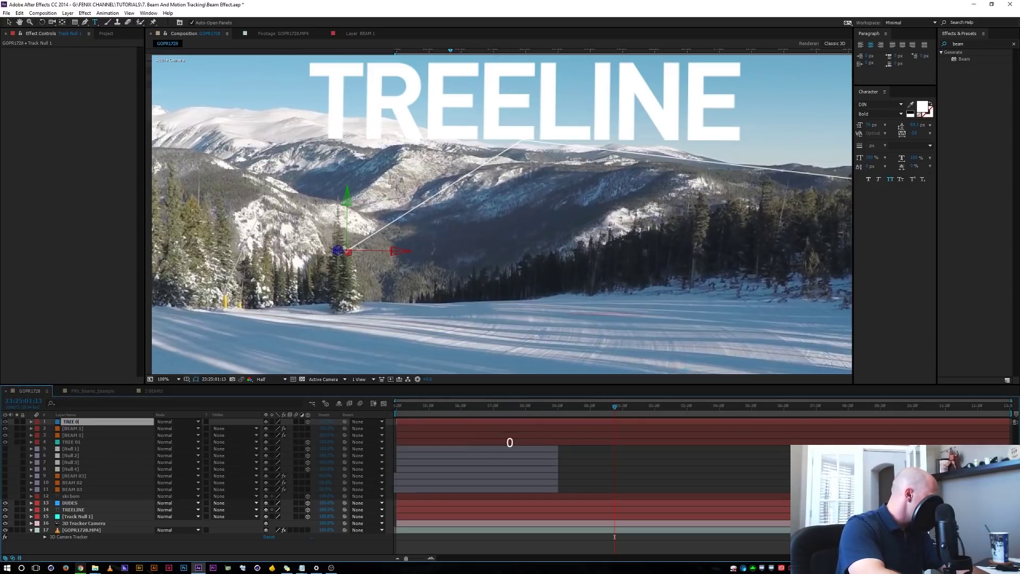
key("Return")
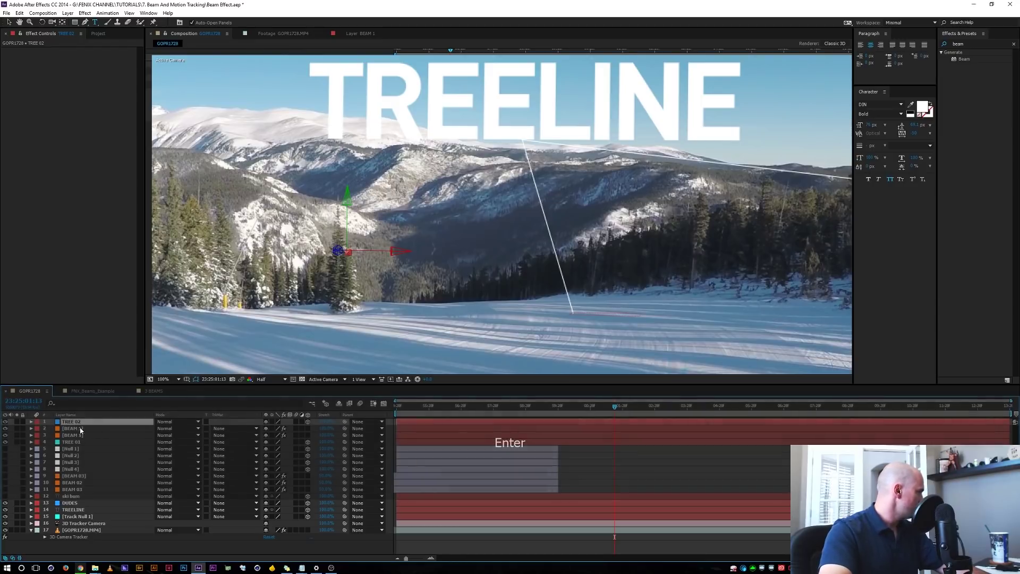
Duplicate the upper BEAM 1 layer and reveal its Starting Point and Ending Point expressions
left_click(78, 432)
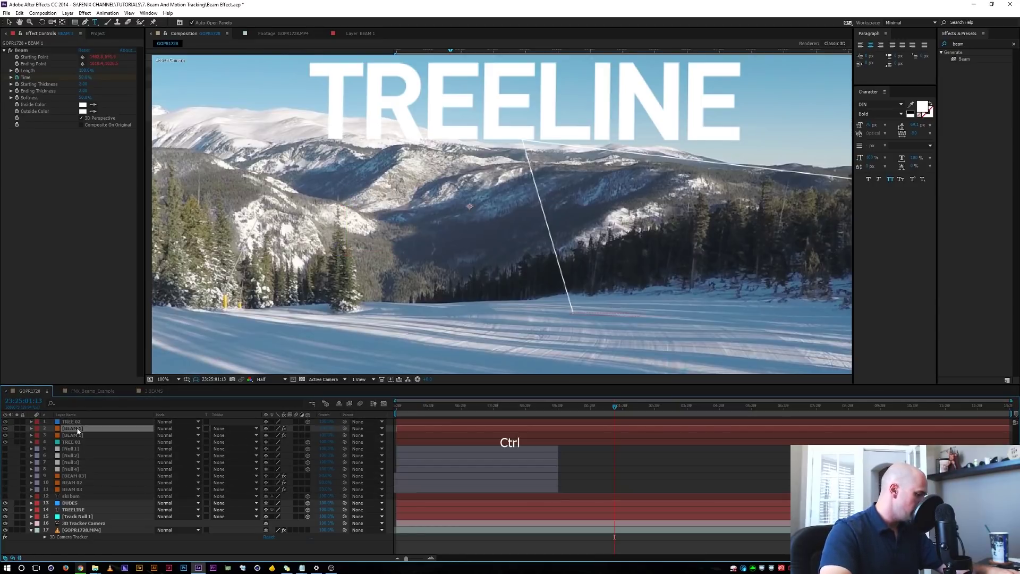
key("ctrl+d")
key("e")
key("e")
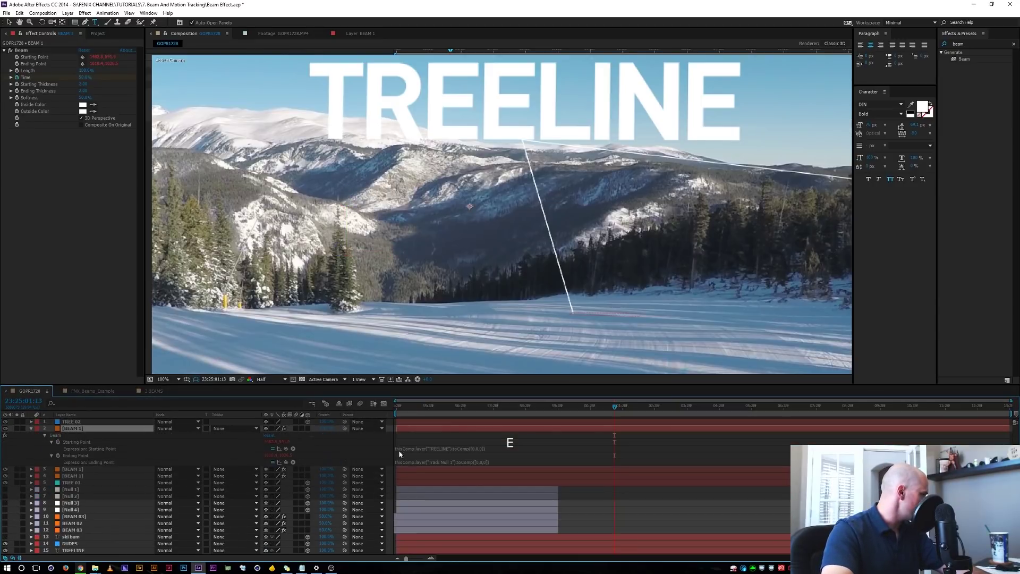
In the expanded BEAM 1 layer's Ending Point expression, replace the Track Null 1 reference with TREE 02
left_click(453, 462)
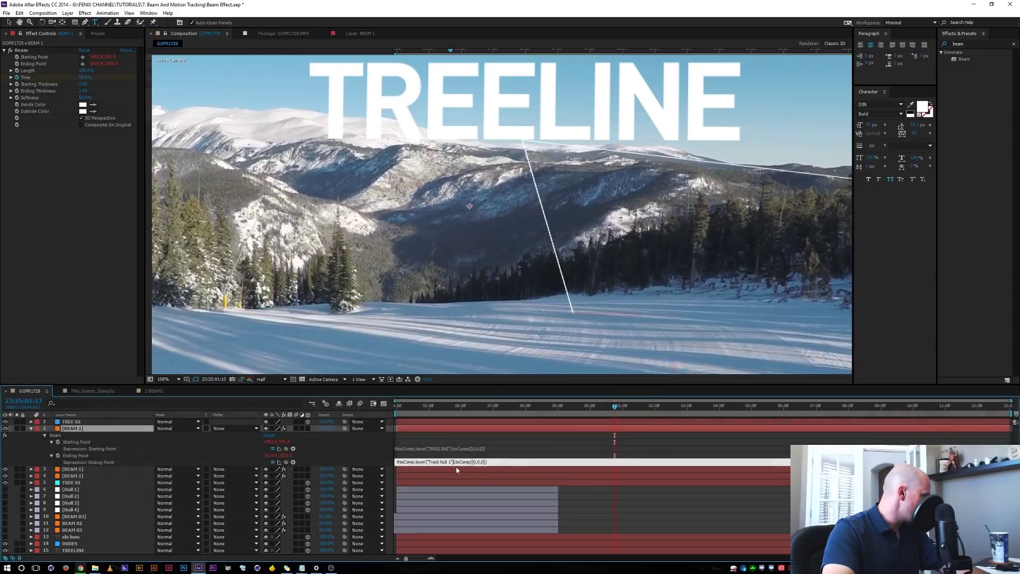
left_click_drag(456, 462, 72, 421)
key("BackSpace")
key("Tab")
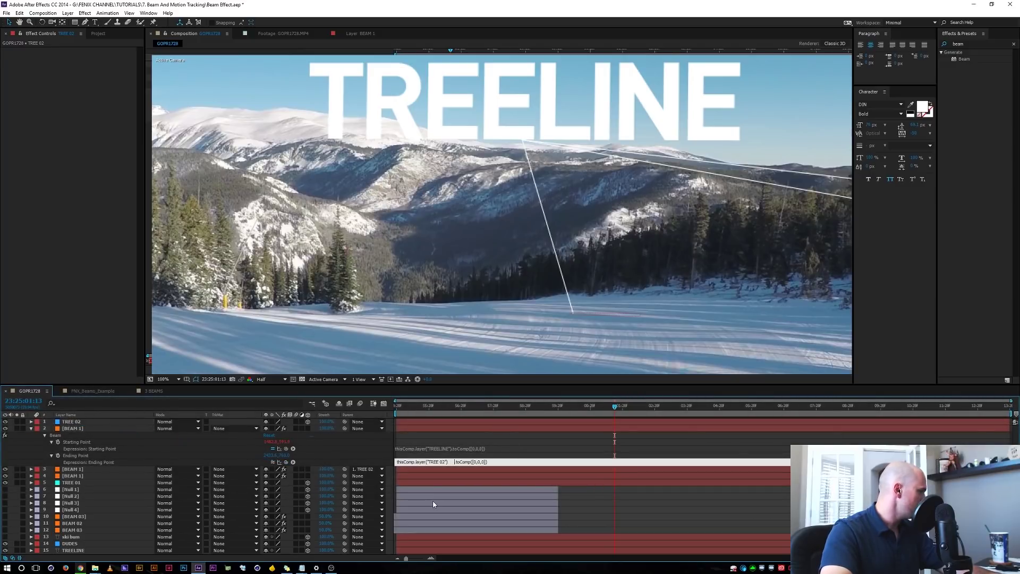
key("BackSpace")
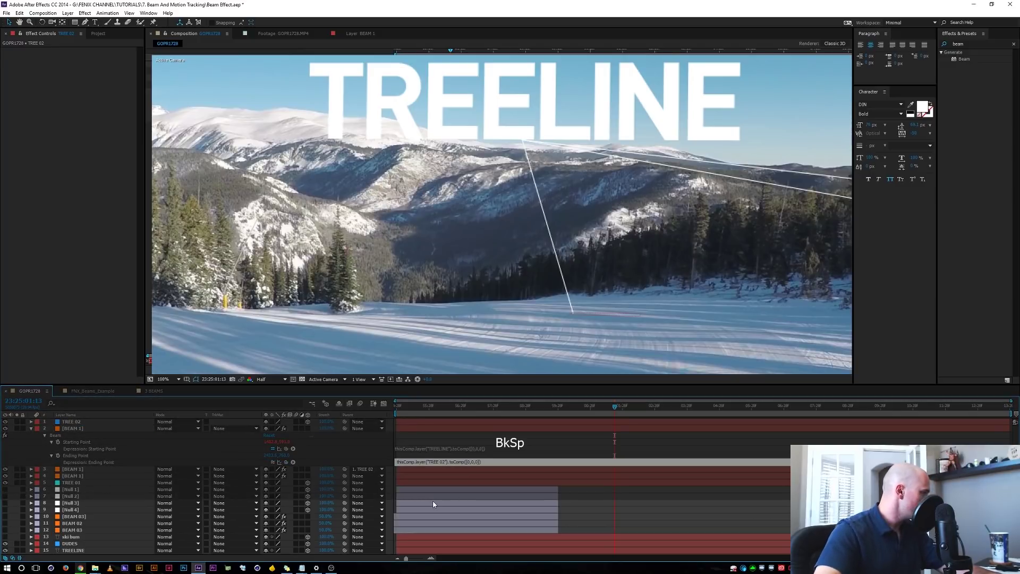
key("Return")
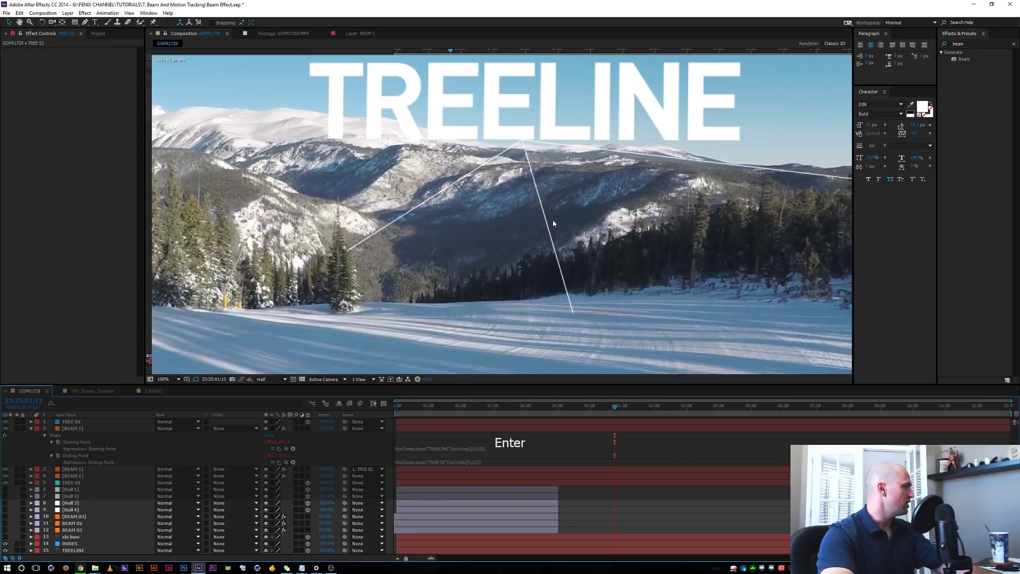
key("comma")
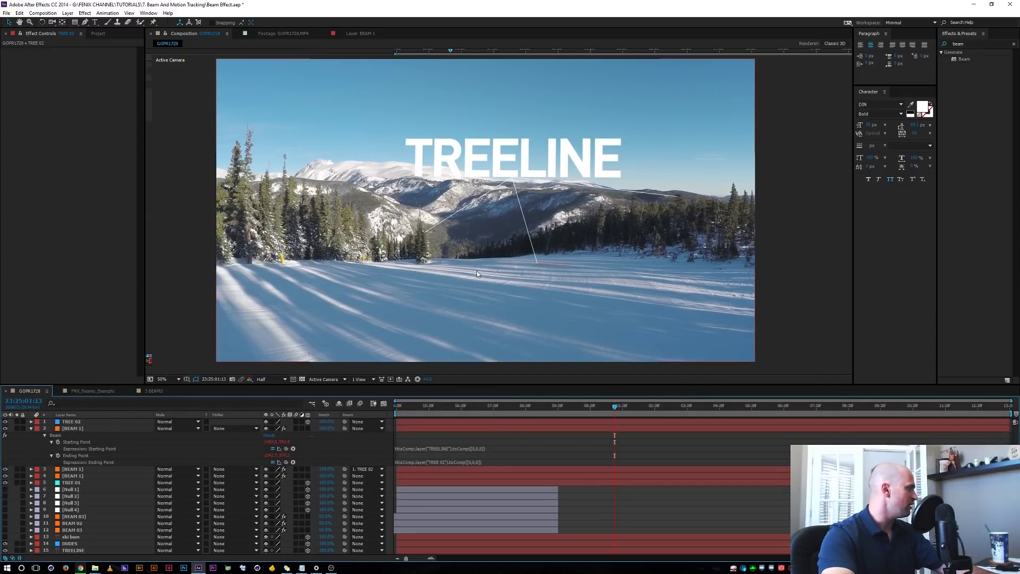
Collapse the BEAM 1 properties and preview the GOPR1728 composition to check how the beams follow the tracked trees
left_click(30, 428)
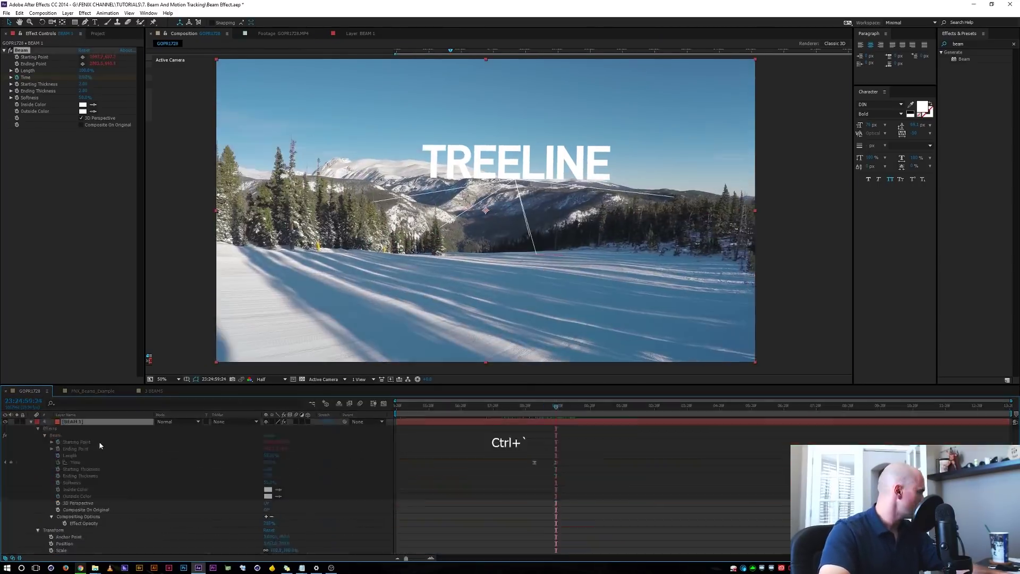
left_click_drag(585, 407, 566, 407)
key("Caps_Lock")
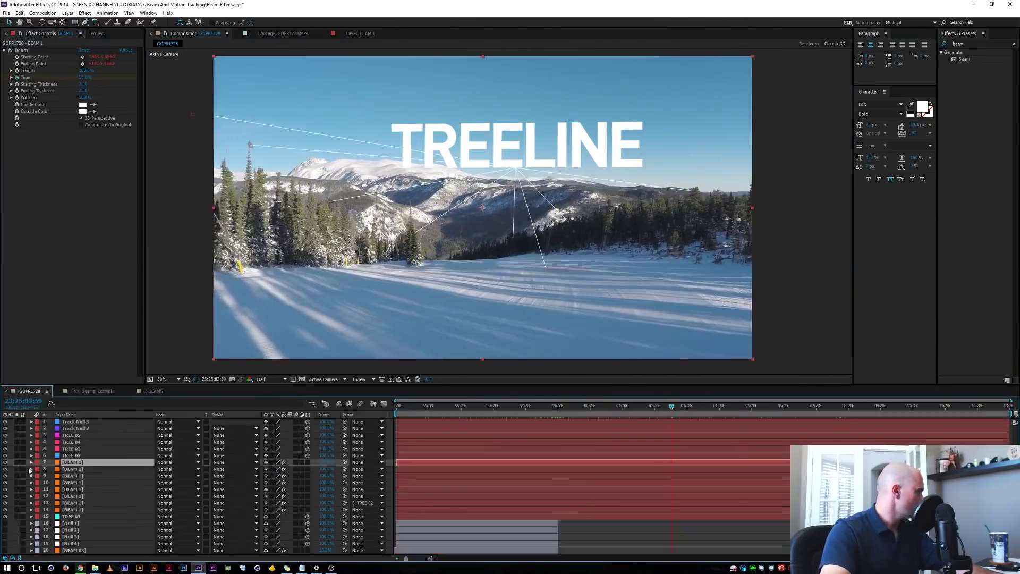
key("KP_0")
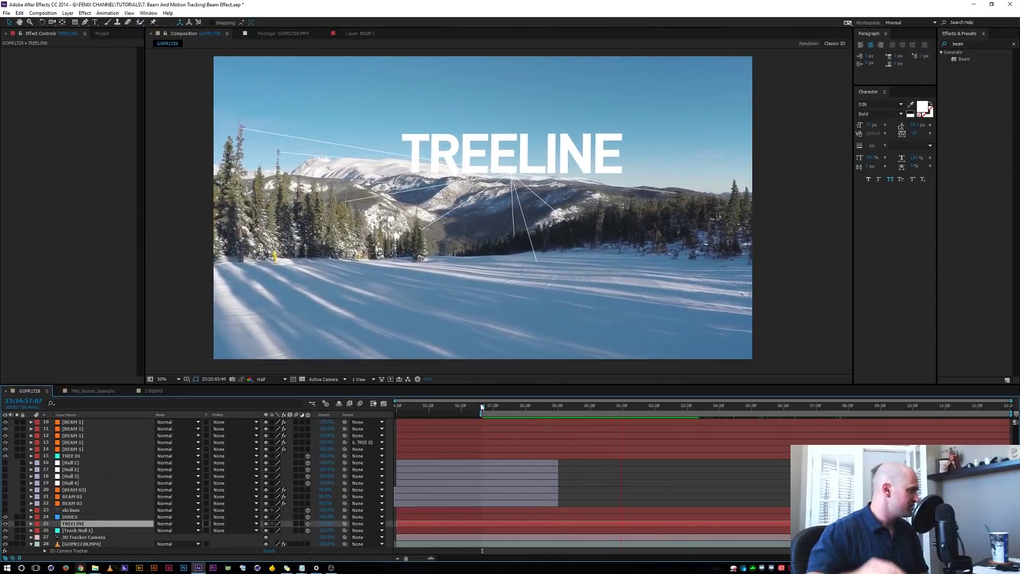
key("space")
left_click_drag(618, 410, 644, 410)
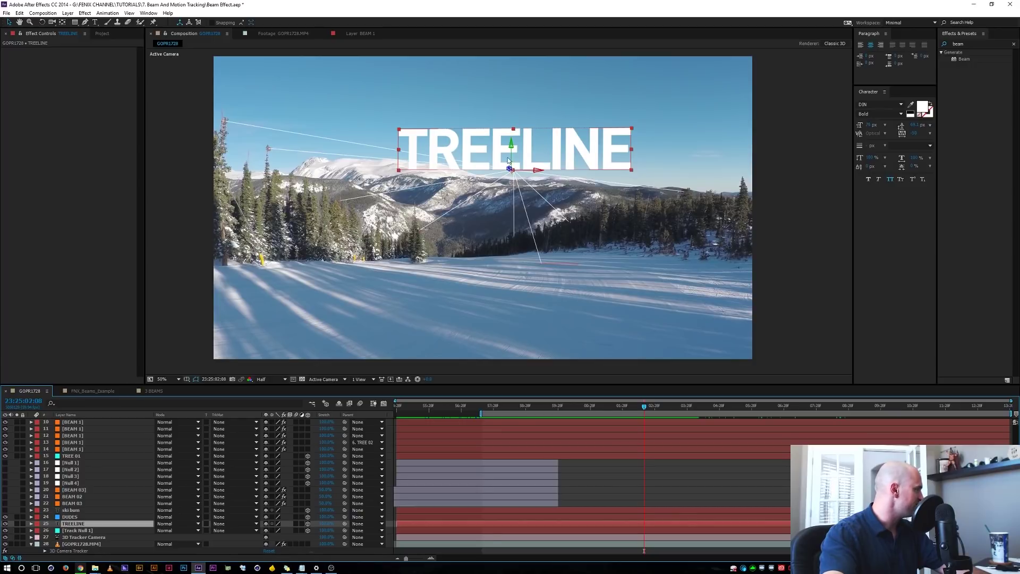
Change the TREELINE title text to SKI RUN and return to the Selection tool
key("a")
double_click(73, 523)
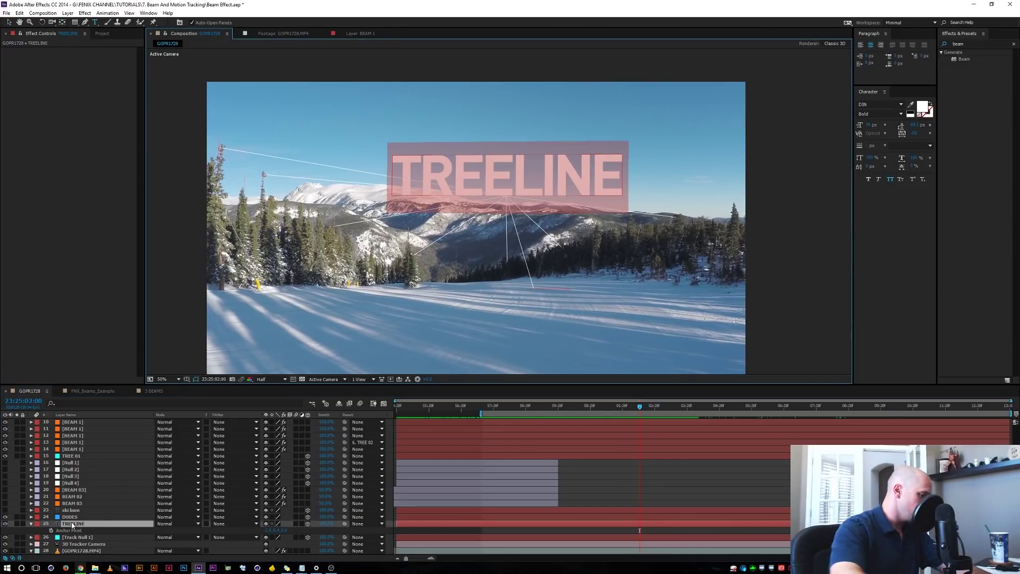
key("Caps_Lock")
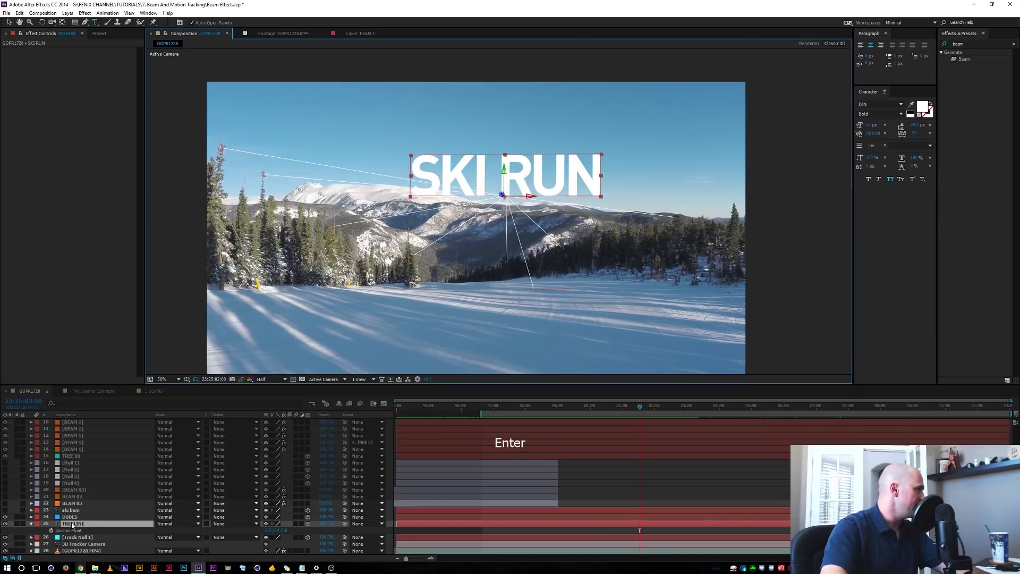
key("Caps_Lock")
key("v")
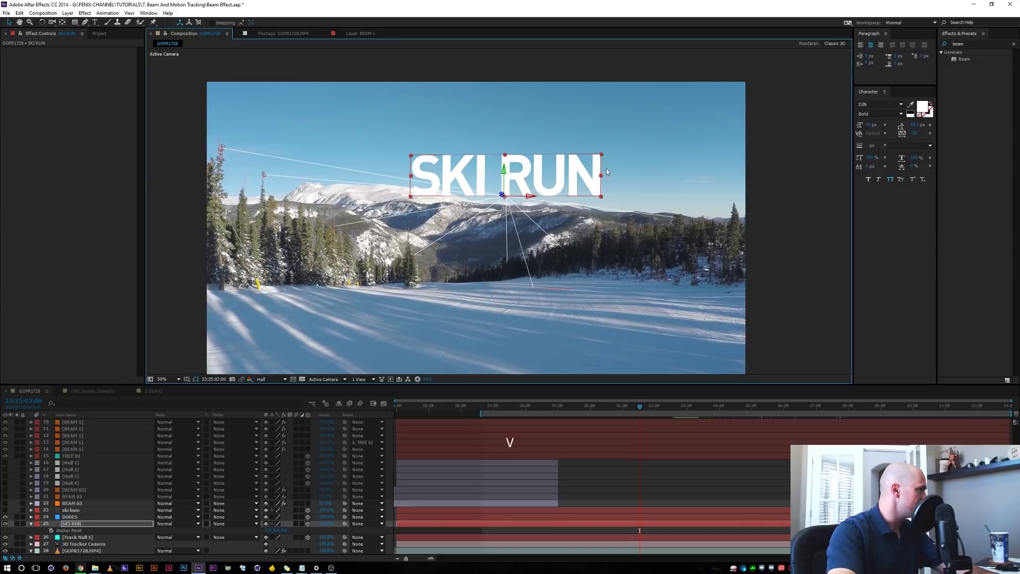
Move the SKI RUN title up and left above the snowy peak, and scrub the footage to check the attached beams
left_click_drag(553, 170, 413, 134)
left_click(614, 410)
key("space")
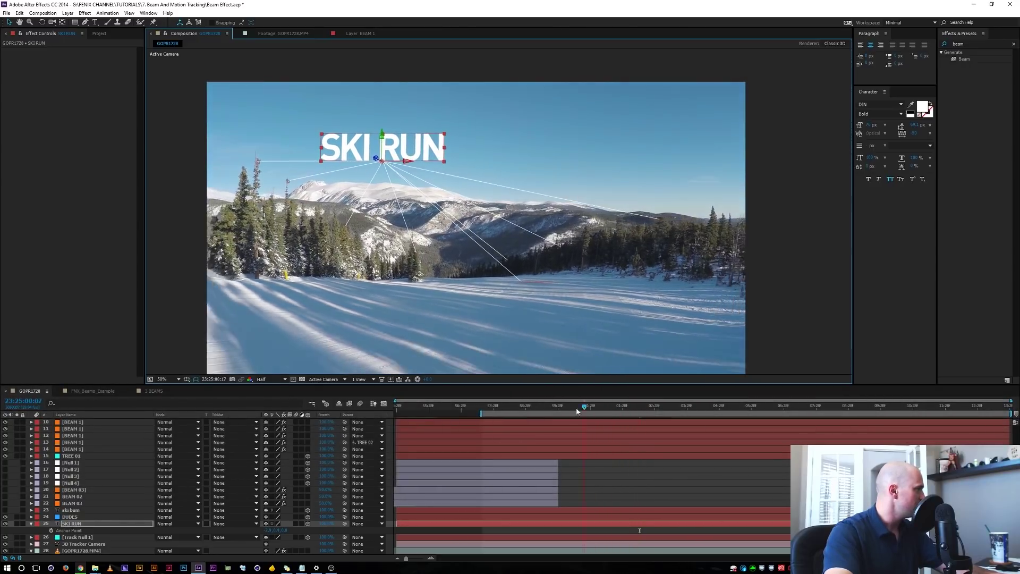
left_click_drag(648, 407, 631, 407)
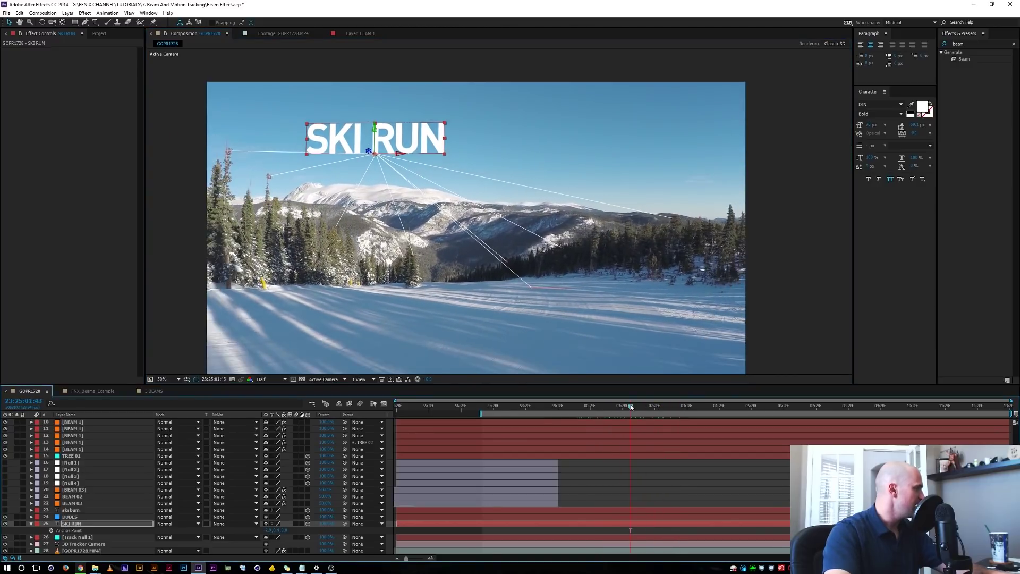
key("alt+Tab")
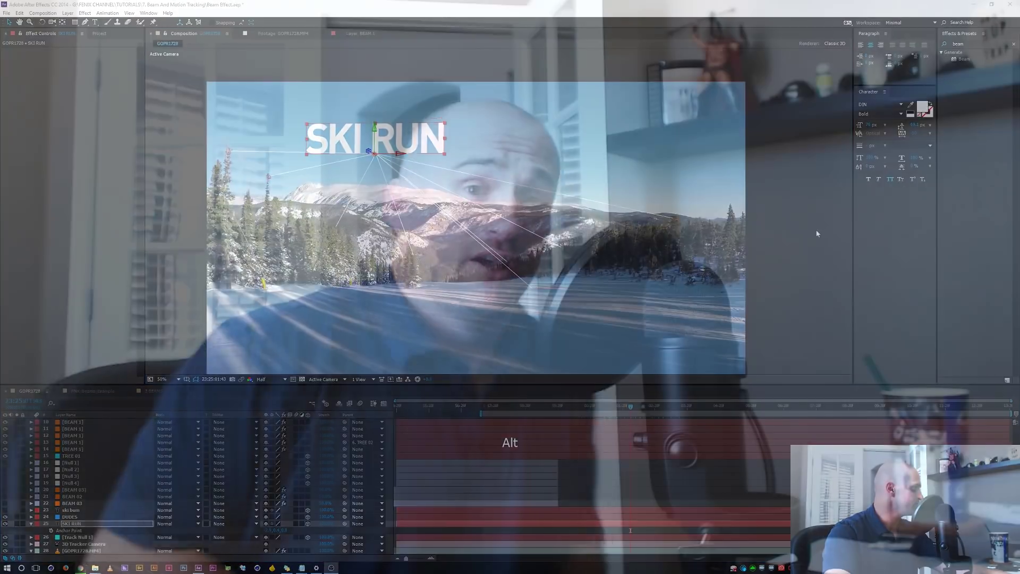